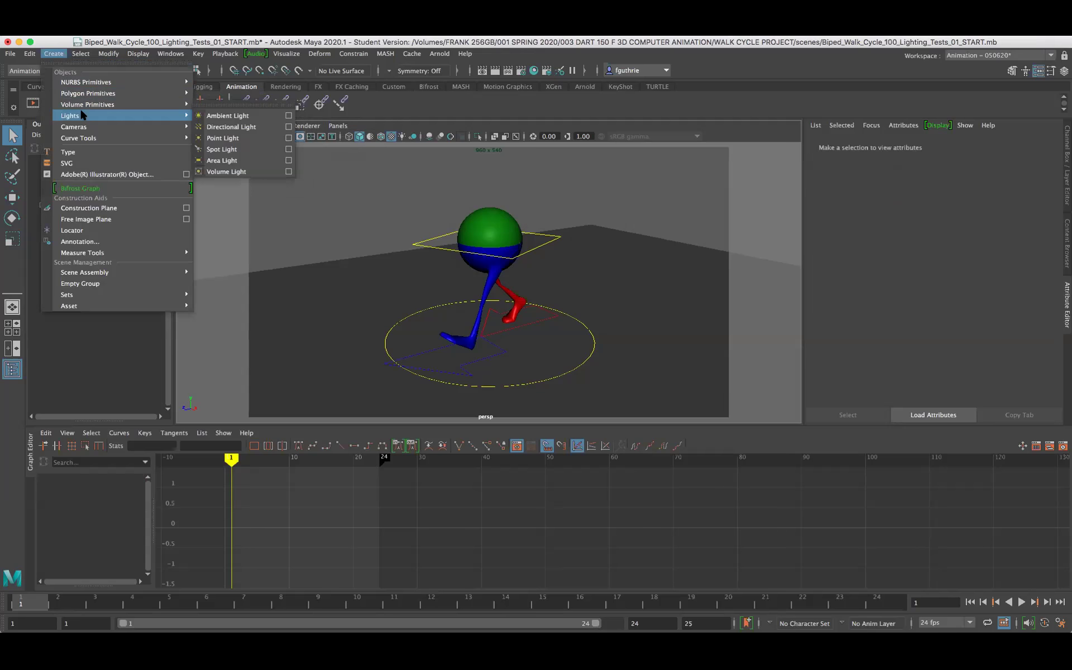
Create a directional light, scale up its icon and display the viewport with all scene lights
{"action": "left_click", "coordinate": [242, 128]}
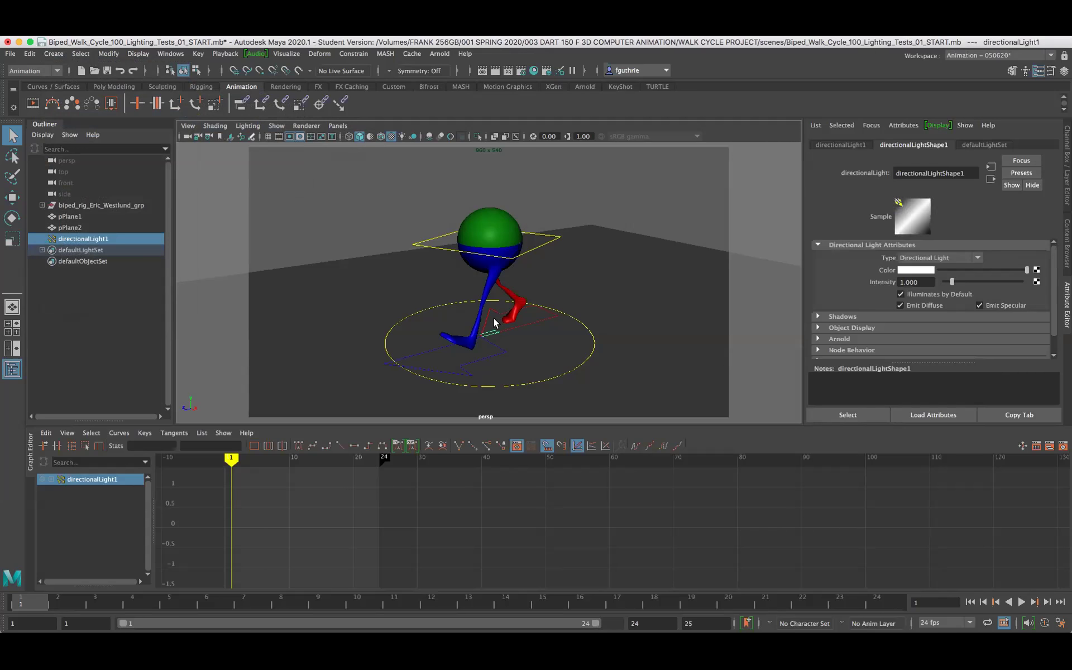
{"action": "key", "text": "r"}
{"action": "left_click_drag", "start_coordinate": [490, 334], "coordinate": [551, 301]}
{"action": "key", "text": "7"}
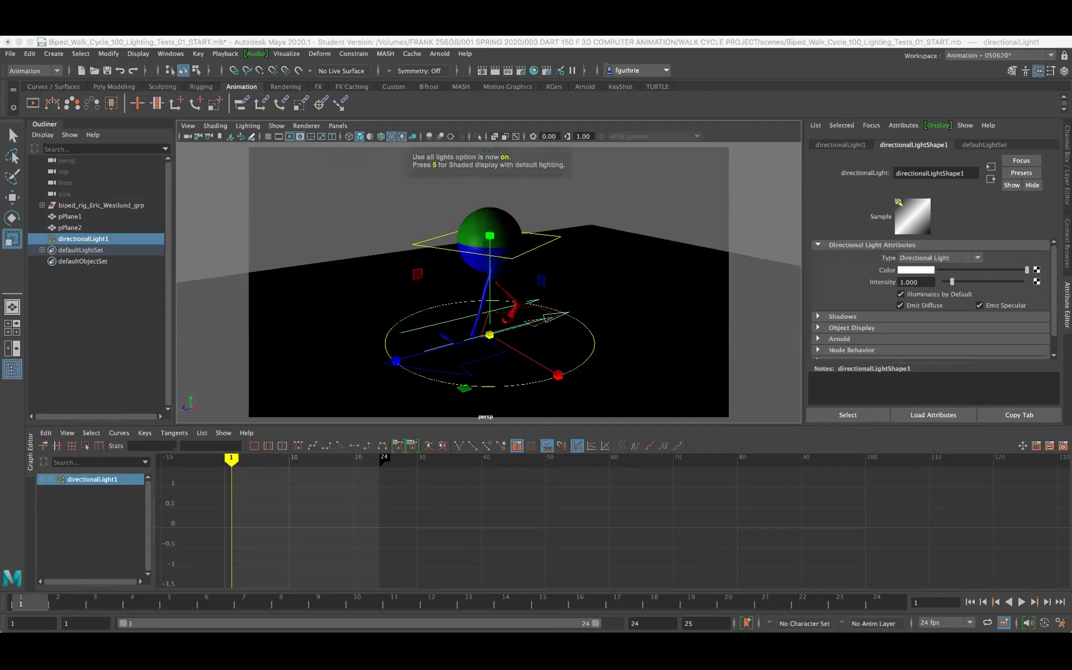
Rotate the directional light and move it above the character so it shines diagonally down onto the body
{"action": "key", "text": "e"}
{"action": "mouse_move", "coordinate": [480, 269]}
{"action": "left_mouse_down"}
{"action": "mouse_move", "coordinate": [470, 252]}
{"action": "mouse_move", "coordinate": [462, 319]}
{"action": "mouse_move", "coordinate": [475, 326]}
{"action": "mouse_move", "coordinate": [398, 201]}
{"action": "left_mouse_up"}
{"action": "key", "text": "w"}
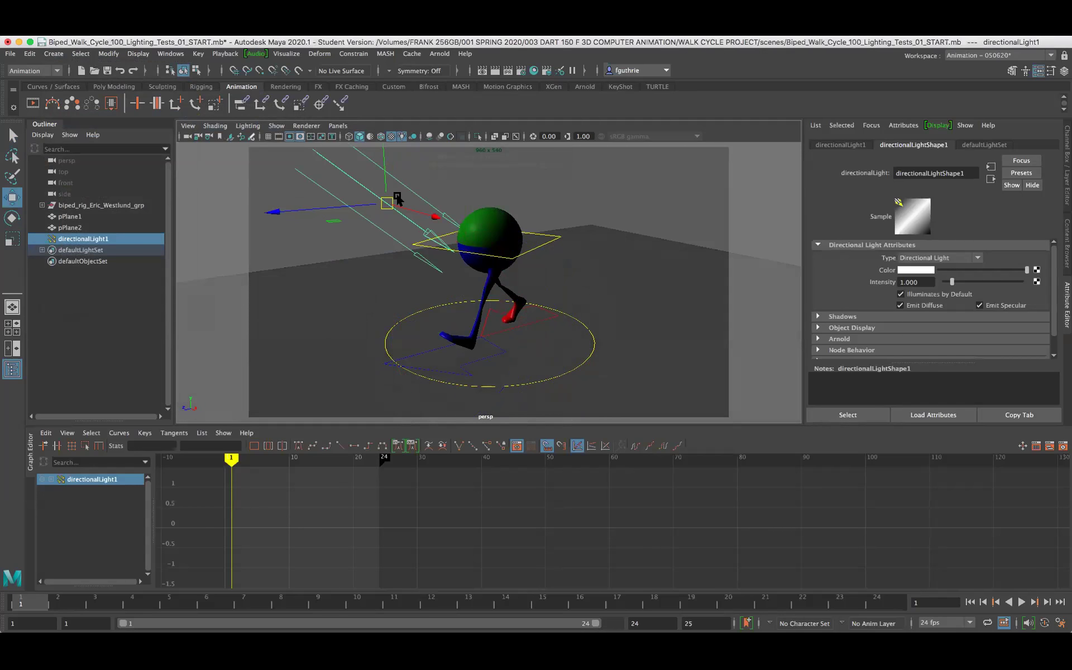
Turn on shadow display in the perspective viewport
{"action": "left_click", "coordinate": [304, 126]}
{"action": "left_click", "coordinate": [308, 128]}
{"action": "left_click", "coordinate": [413, 137]}
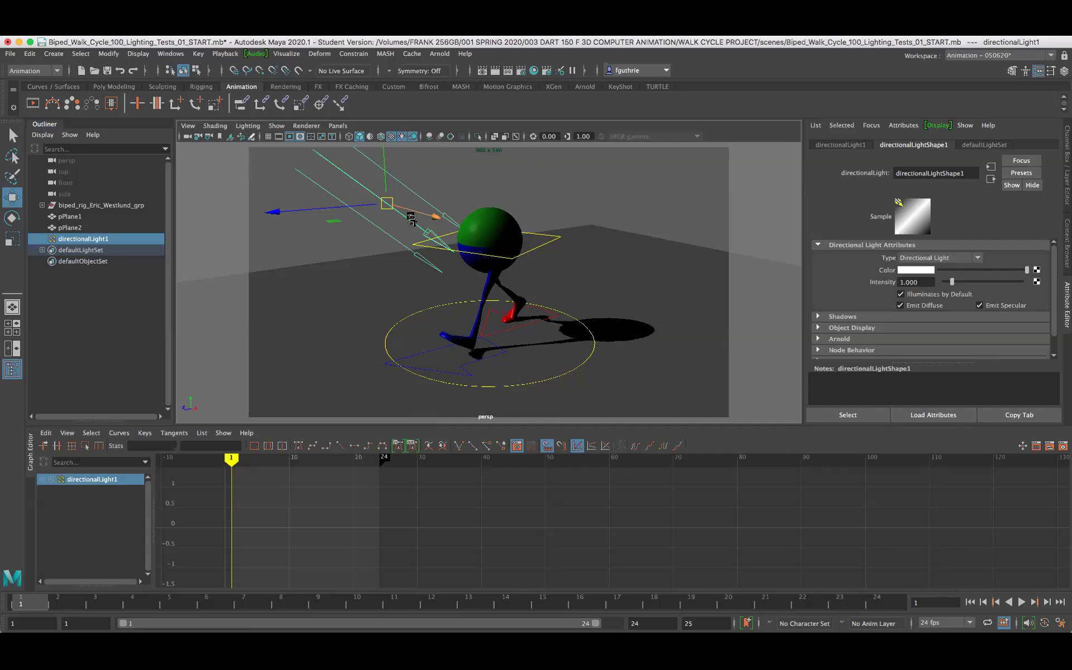
Re-aim the directional light more steeply so the character's shadow falls close to its feet, and deselect the light
{"action": "left_click_drag", "start_coordinate": [385, 203], "coordinate": [469, 146]}
{"action": "key", "text": "e"}
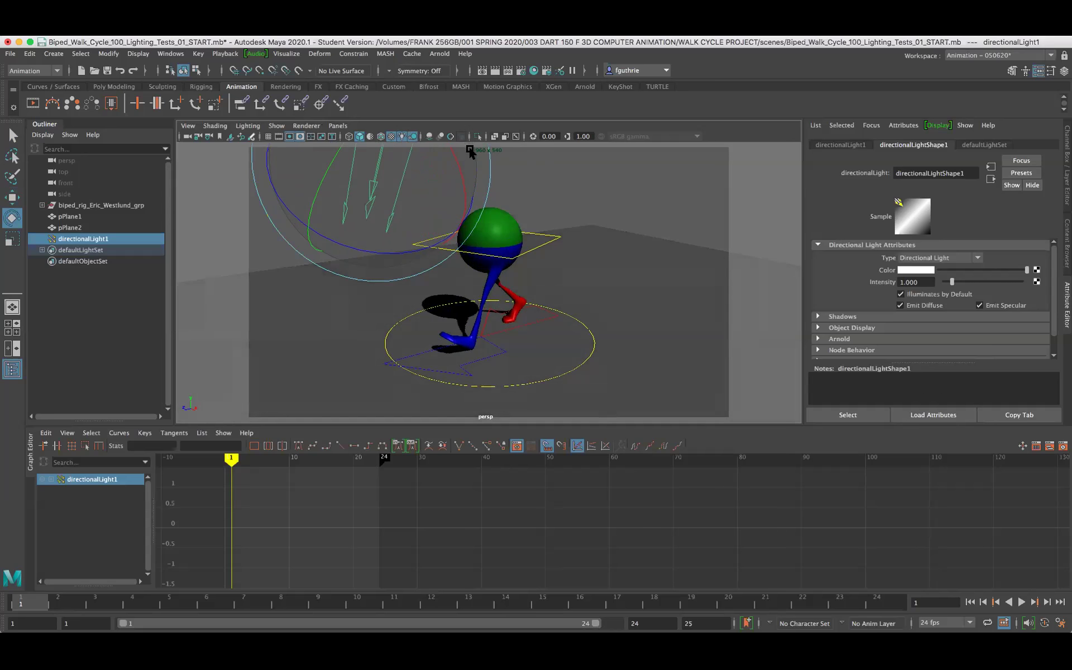
{"action": "left_click", "coordinate": [763, 179]}
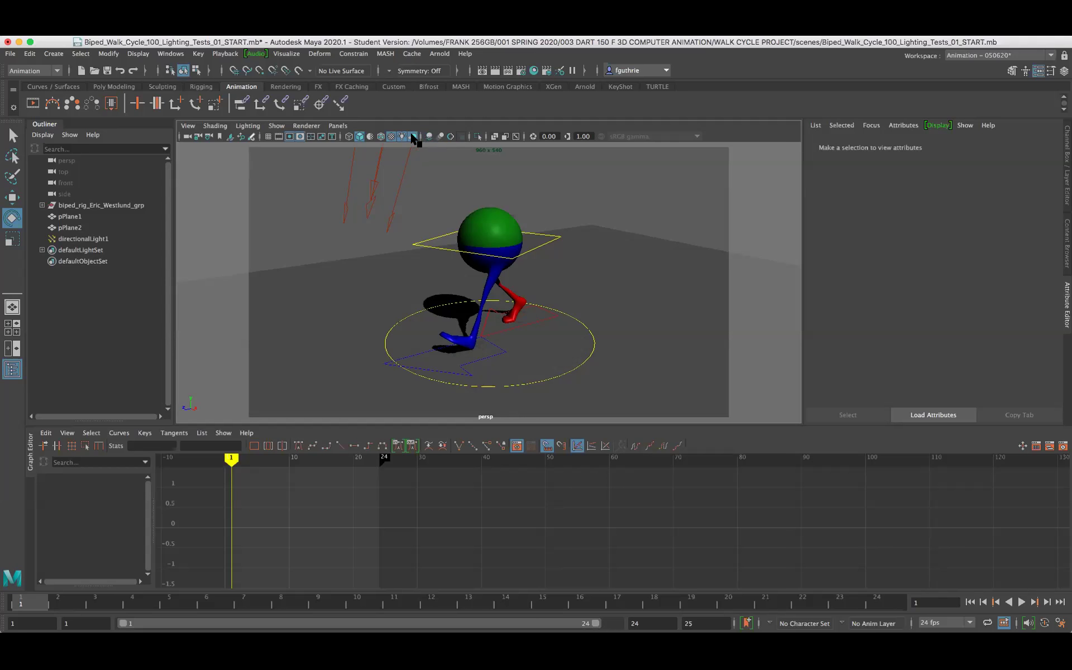
Delete the directional light and return the viewport to default lighting
{"action": "left_click", "coordinate": [97, 239]}
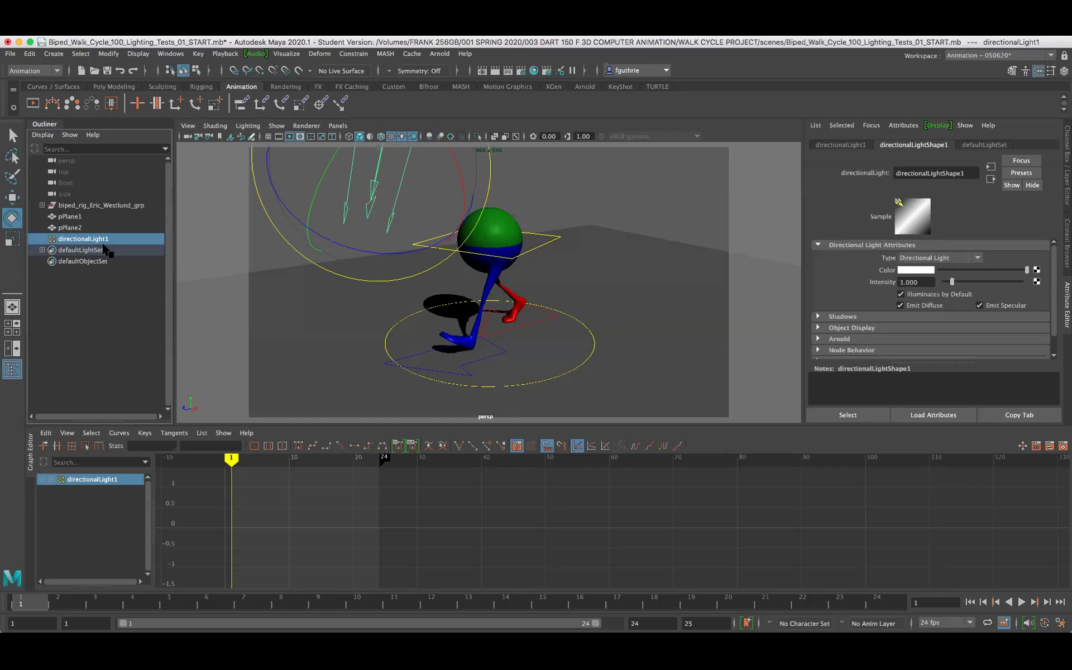
{"action": "key", "text": "Delete"}
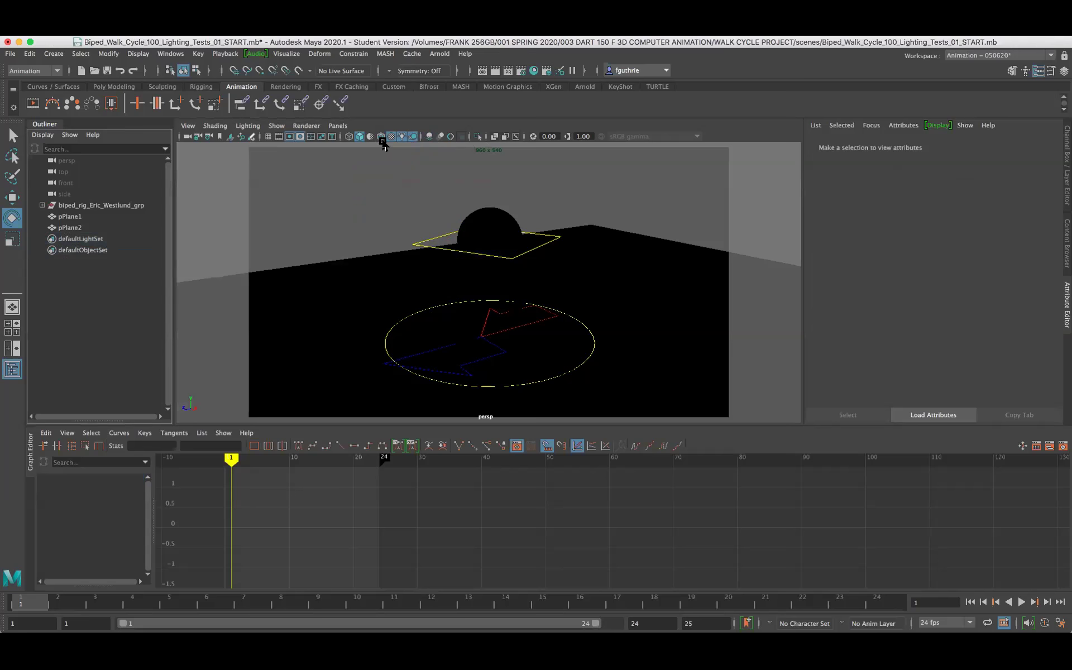
{"action": "left_click", "coordinate": [402, 137]}
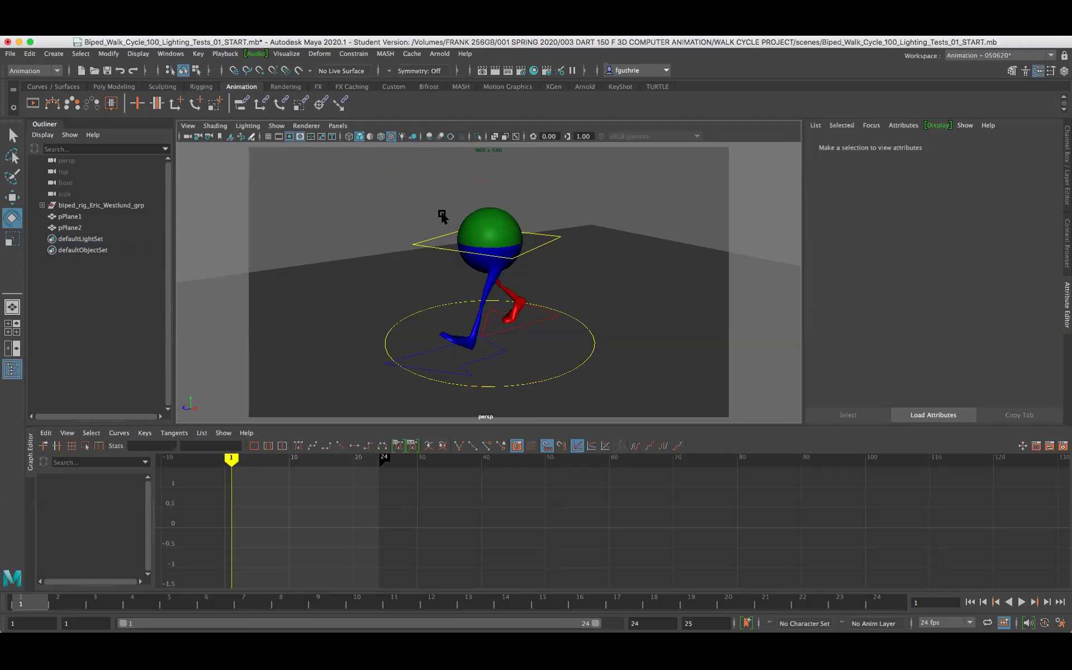
Review the common render settings for the Maya Software renderer and close them
{"action": "left_click", "coordinate": [520, 71]}
{"action": "left_click_drag", "start_coordinate": [342, 129], "coordinate": [706, 163]}
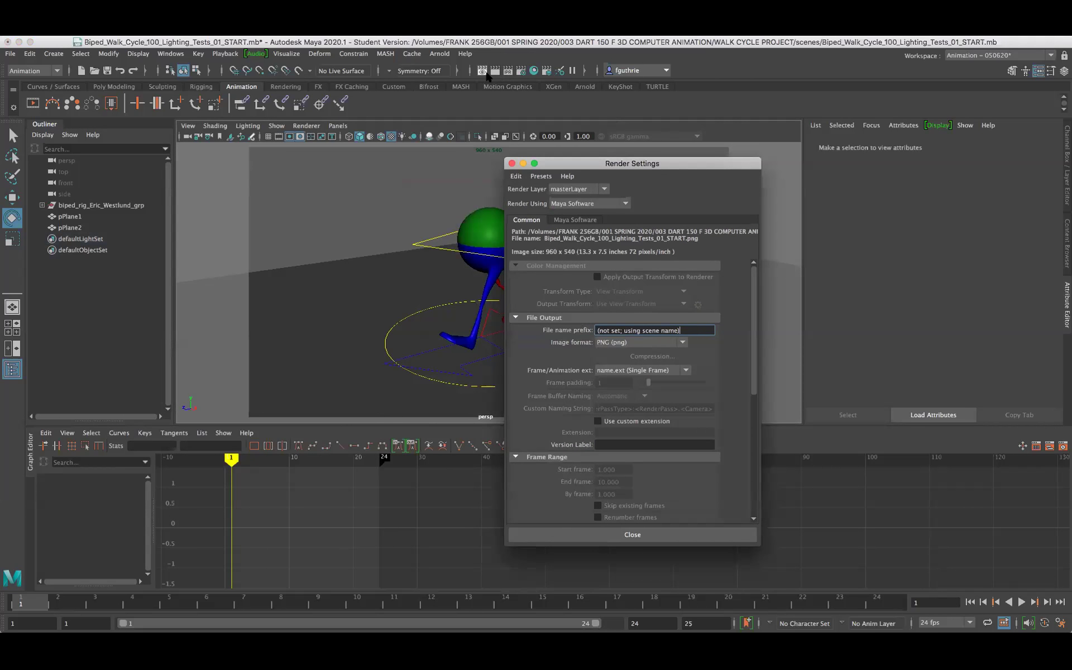
{"action": "left_click", "coordinate": [482, 71]}
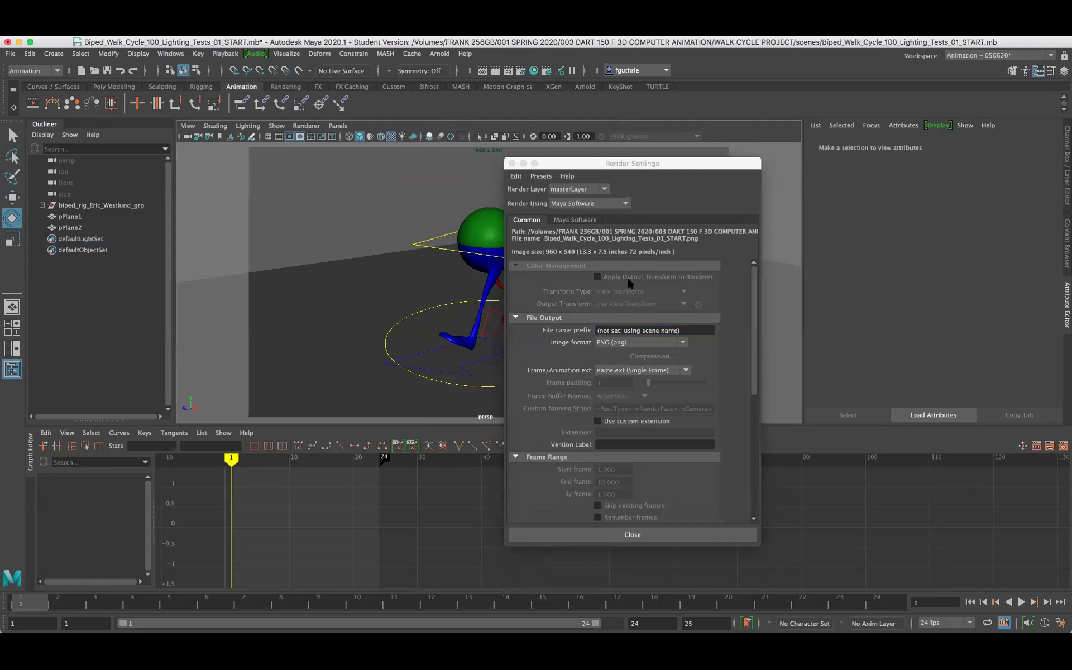
{"action": "left_click", "coordinate": [632, 535]}
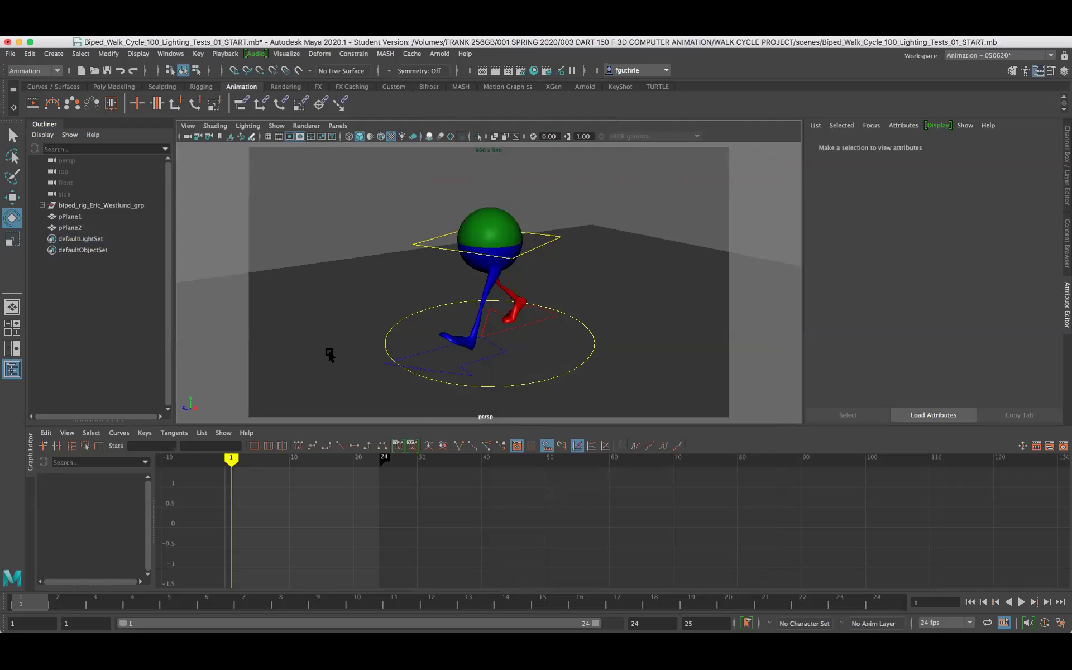
Check in the Plug-in Manager whether the Arnold plug-in mtoa.bundle is loaded and set to auto load
{"action": "left_click", "coordinate": [301, 126]}
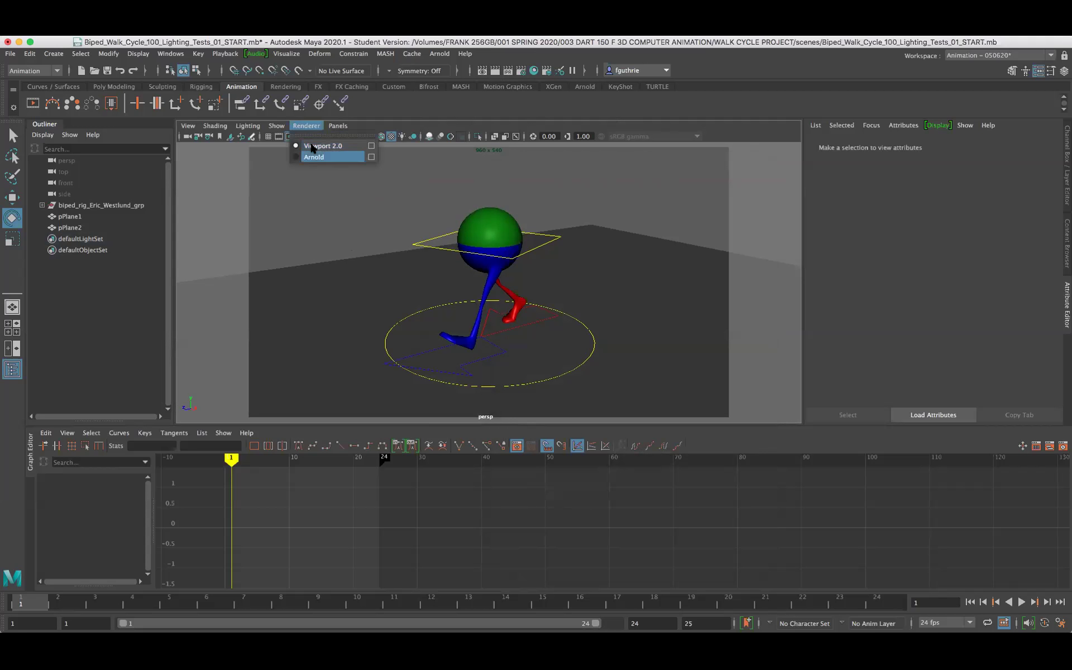
{"action": "left_click", "coordinate": [309, 126]}
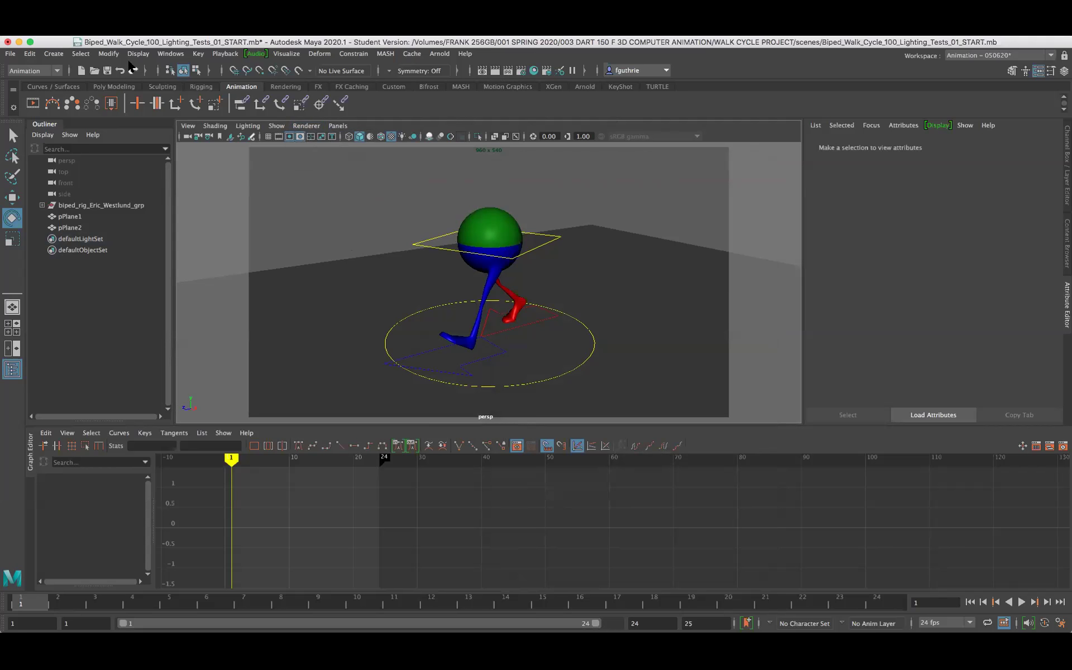
{"action": "left_click", "coordinate": [171, 53]}
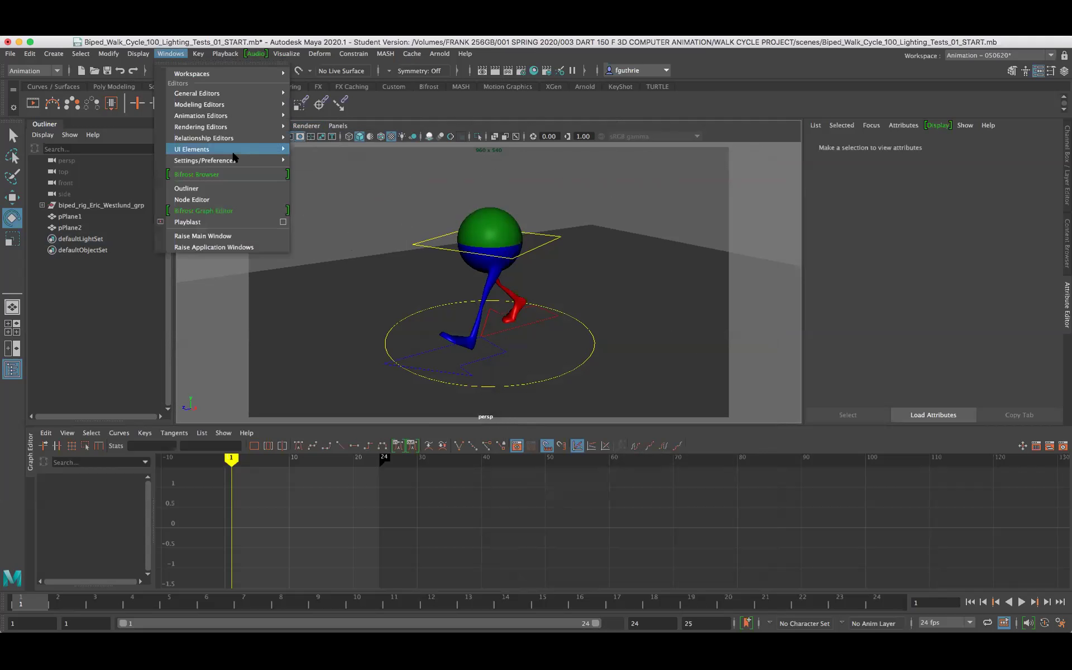
{"action": "mouse_move", "coordinate": [233, 161]}
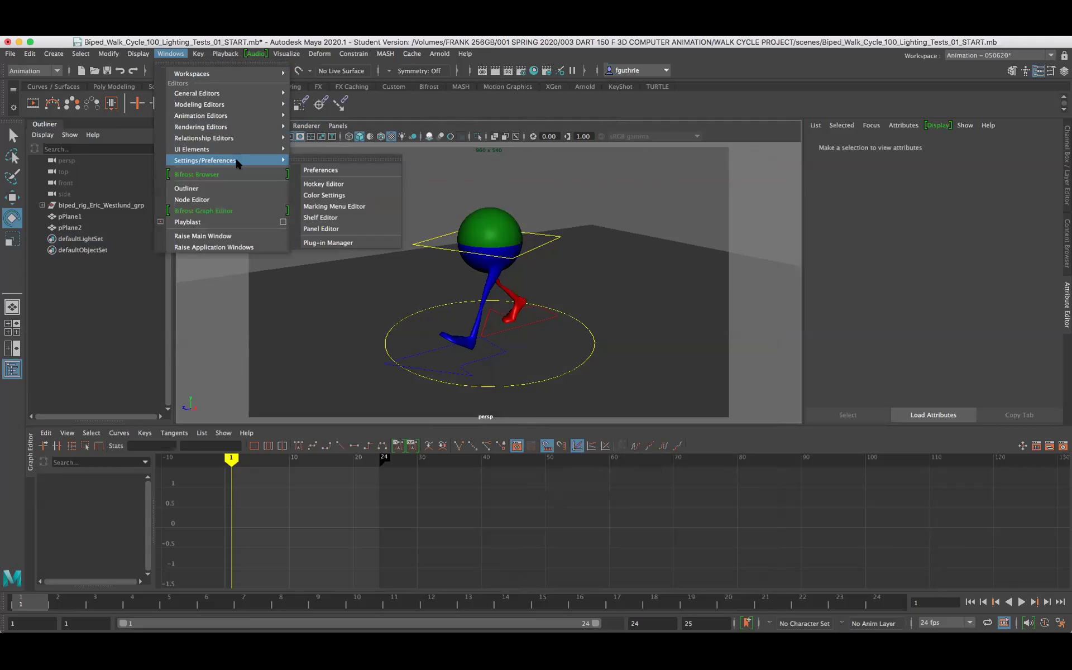
{"action": "left_click", "coordinate": [338, 243]}
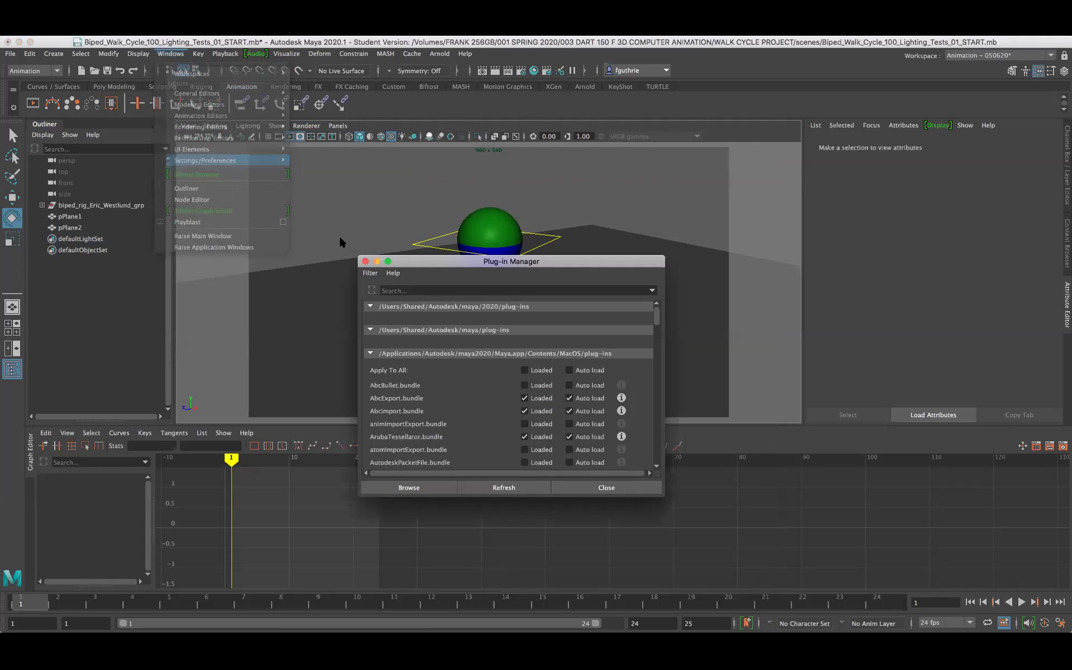
{"action": "left_click_drag", "start_coordinate": [654, 310], "coordinate": [657, 456]}
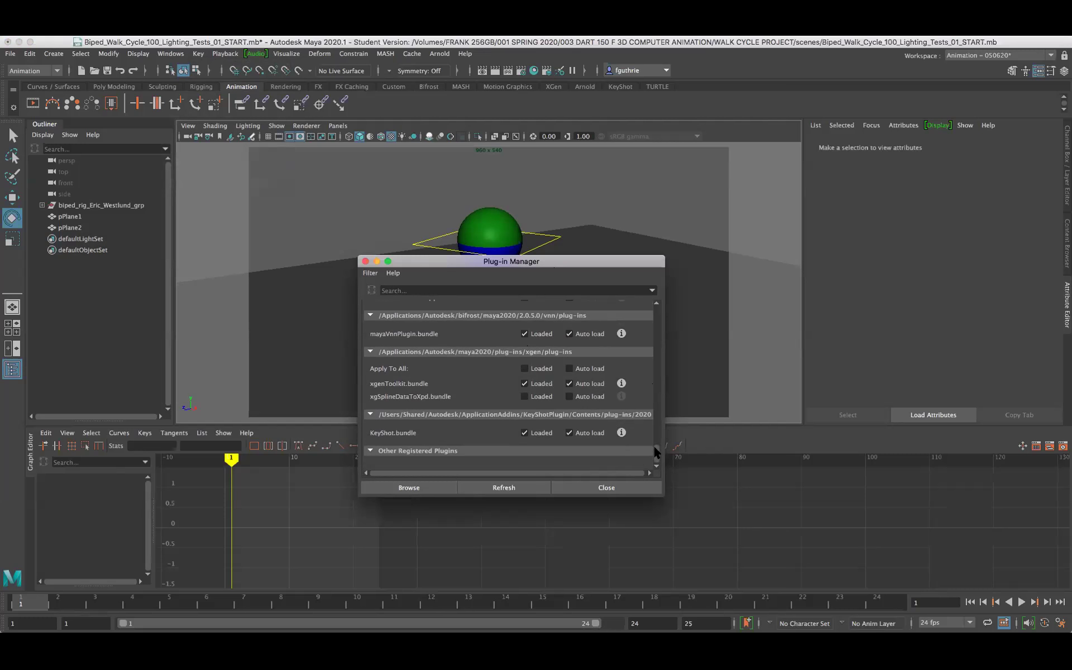
{"action": "scroll", "coordinate": [655, 441], "scroll_direction": "up", "scroll_amount": 2}
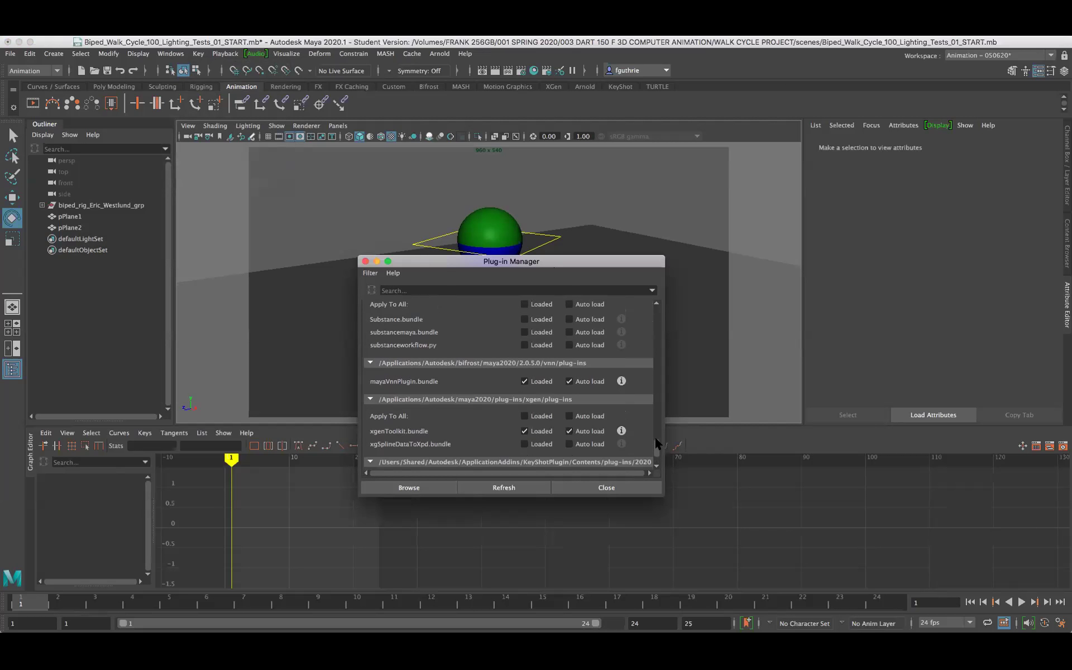
{"action": "scroll", "coordinate": [655, 437], "scroll_direction": "up", "scroll_amount": 5}
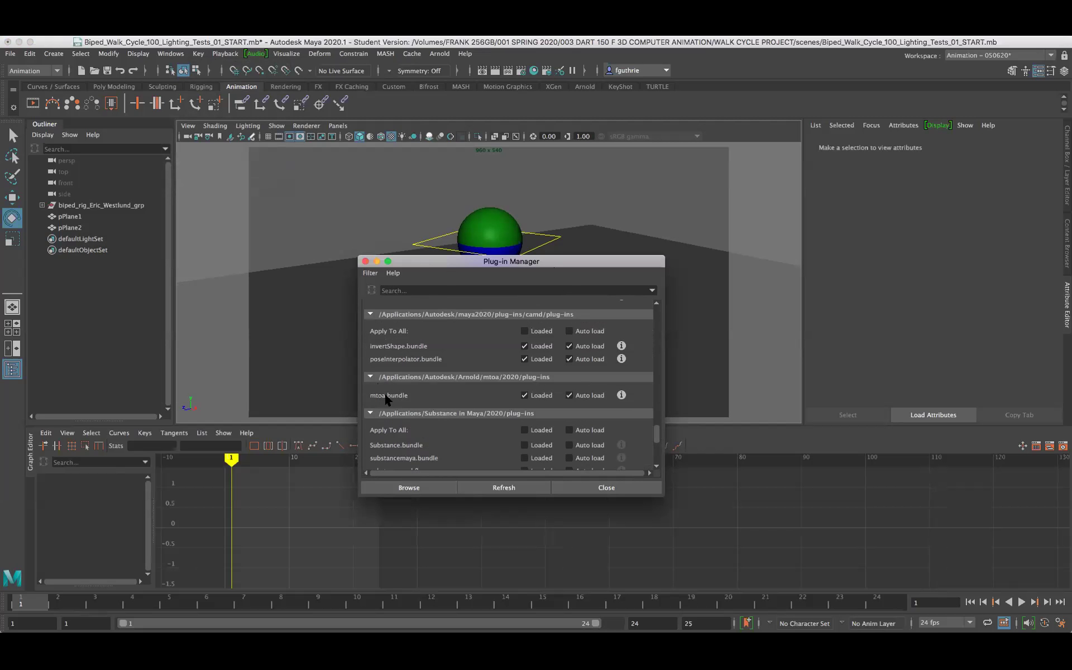
{"action": "left_click", "coordinate": [595, 487]}
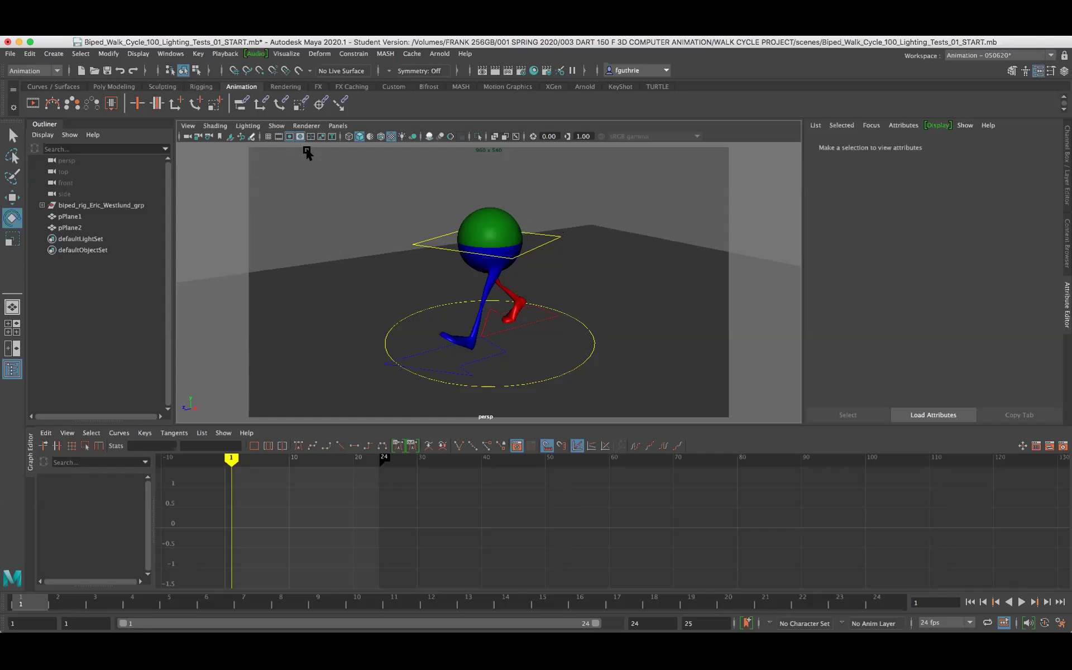
Open the Arnold viewport renderer options, start the Arnold viewport render and set the viewport to use all scene lights
{"action": "left_click", "coordinate": [310, 127]}
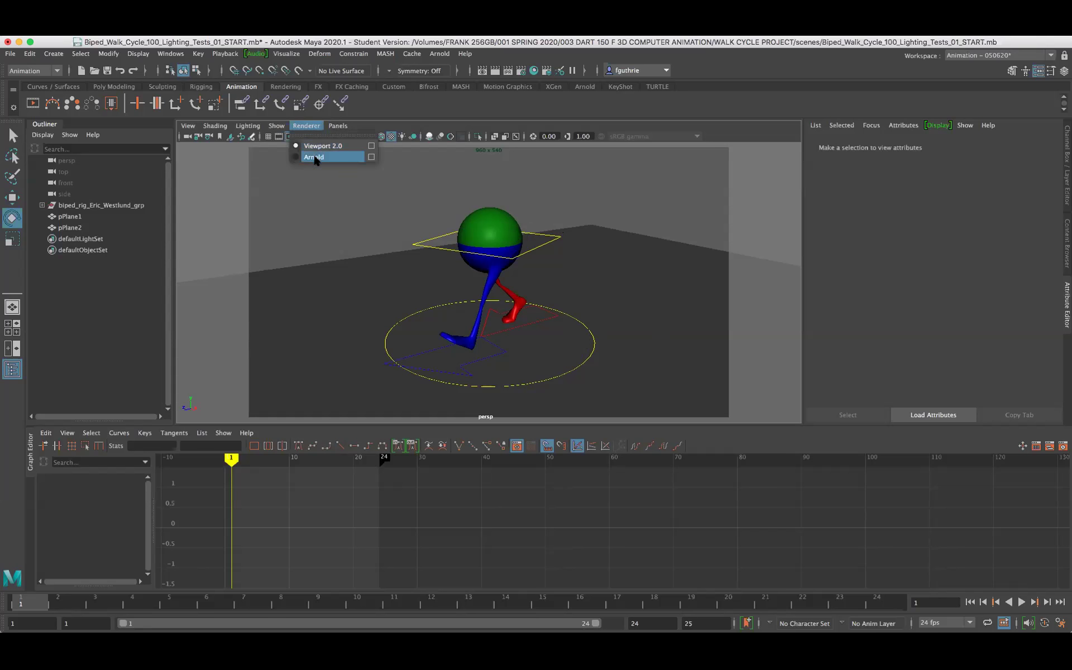
{"action": "left_click", "coordinate": [314, 157]}
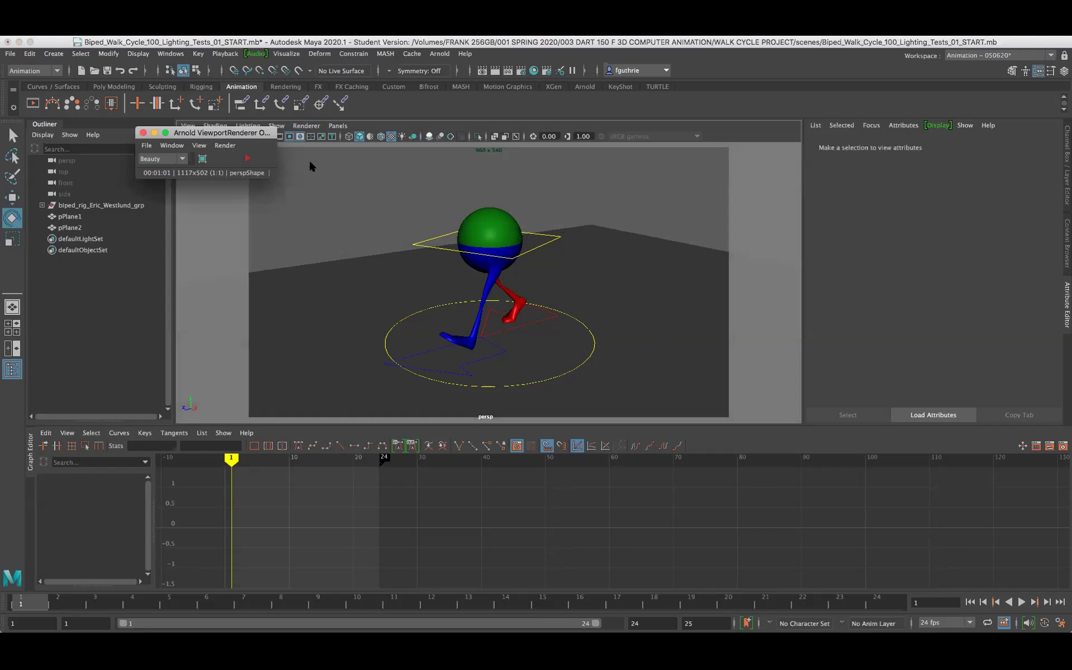
{"action": "left_click_drag", "start_coordinate": [237, 136], "coordinate": [261, 160]}
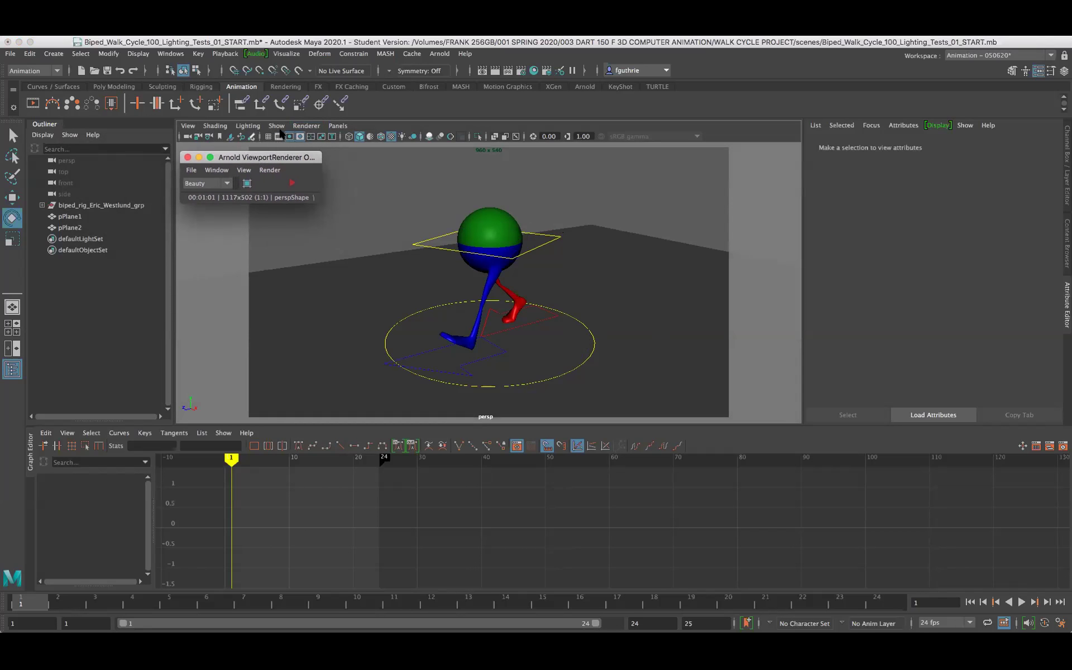
{"action": "left_click", "coordinate": [292, 184]}
{"action": "left_click", "coordinate": [402, 137]}
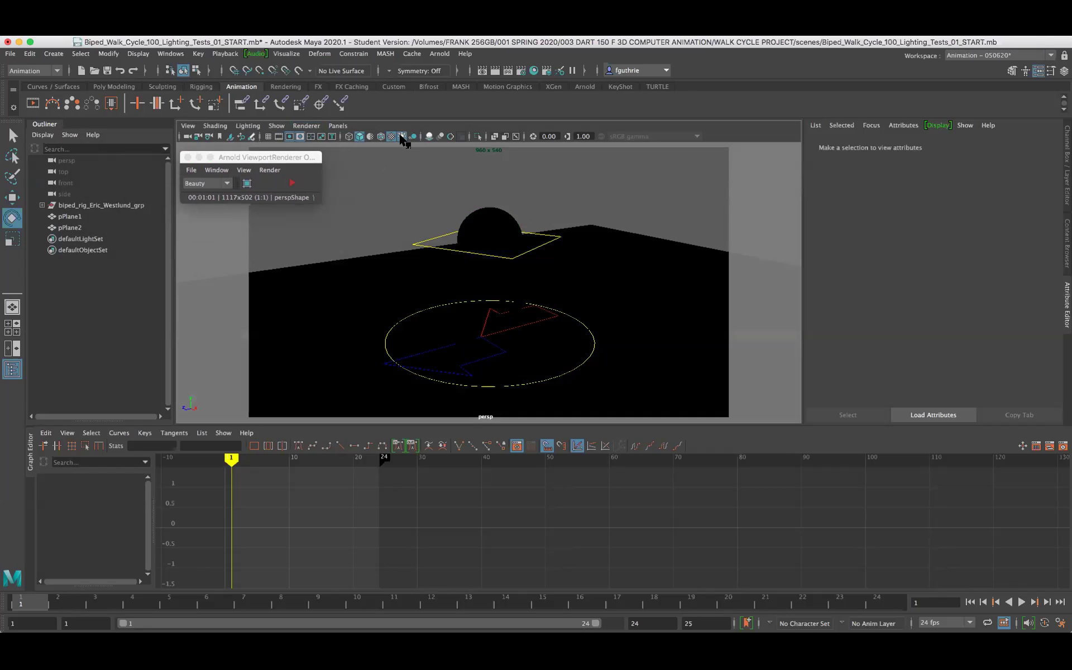
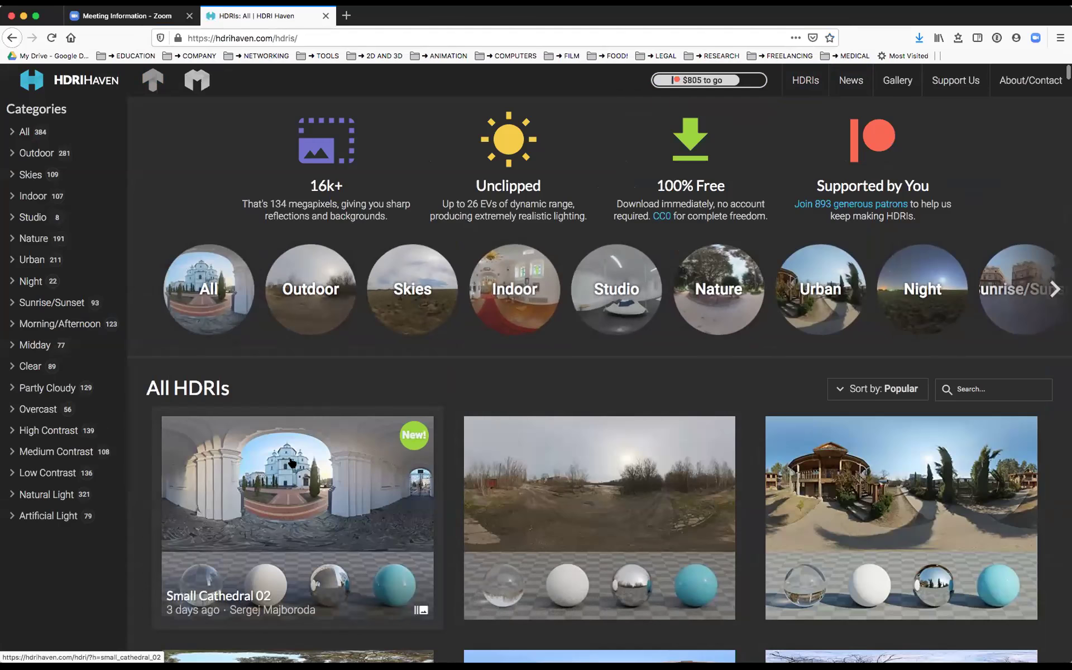
Browse the HDRI Haven catalogue in the web browser, looking through the available environment images including Small Cathedral 02
{"action": "left_click", "coordinate": [339, 463]}
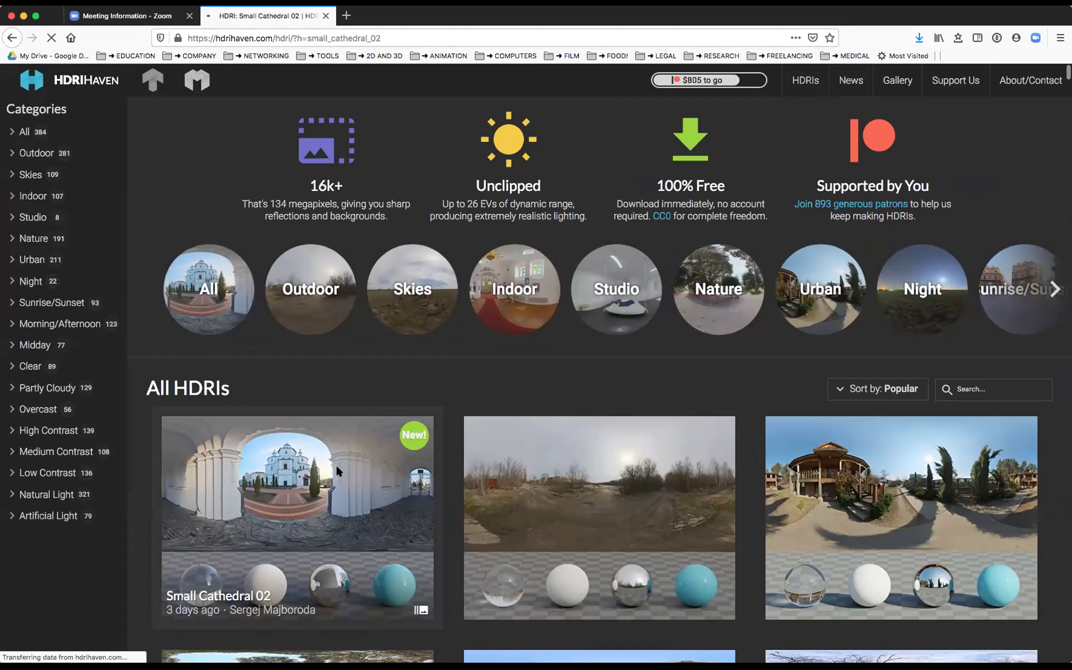
{"action": "key", "text": "super+Left"}
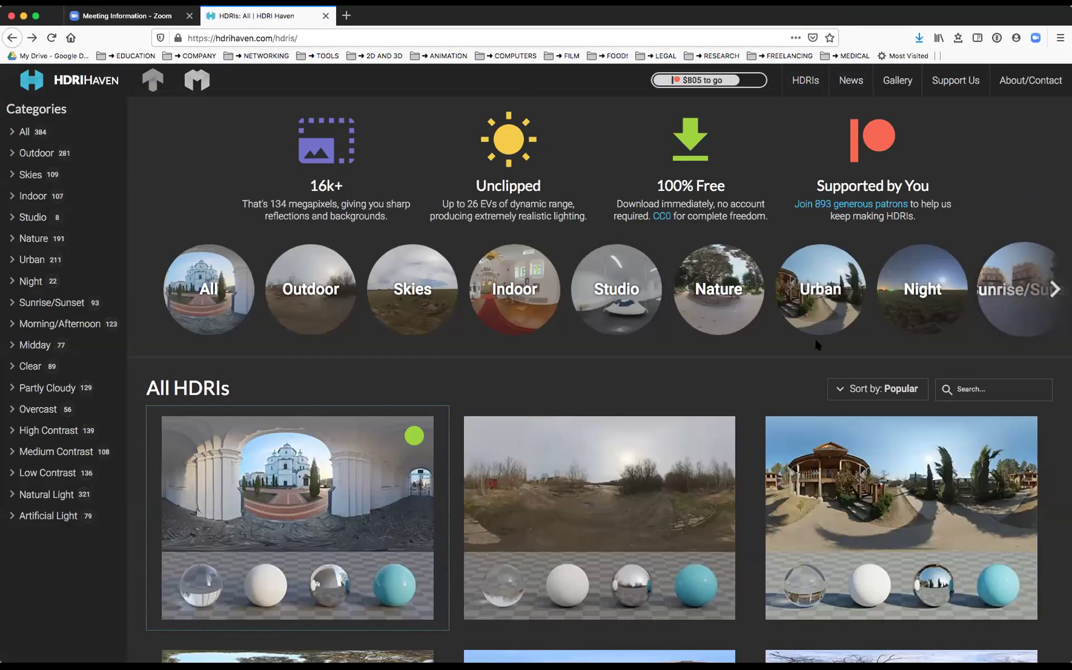
{"action": "scroll", "coordinate": [582, 377], "scroll_direction": "down", "scroll_amount": 5}
{"action": "scroll", "coordinate": [597, 368], "scroll_direction": "down", "scroll_amount": 1}
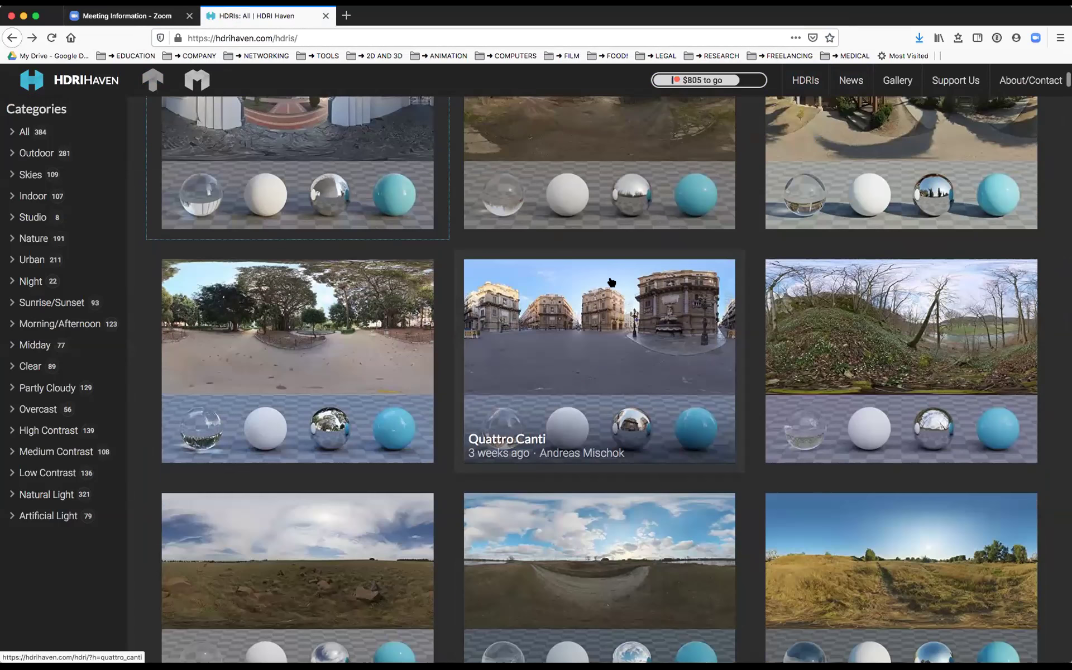
{"action": "scroll", "coordinate": [695, 306], "scroll_direction": "down", "scroll_amount": 6}
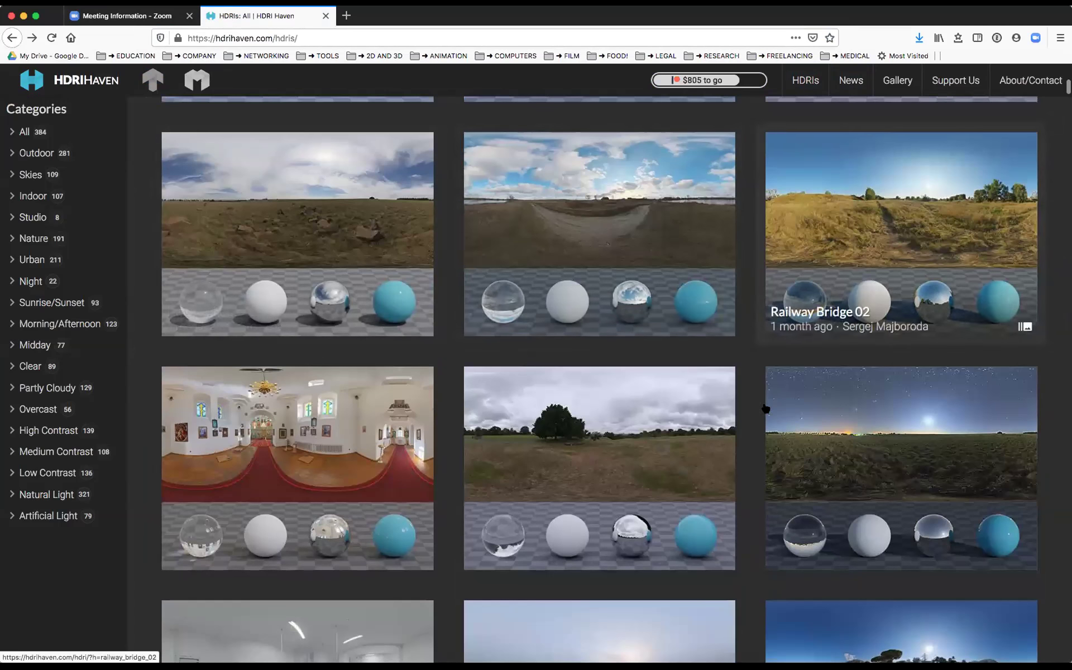
{"action": "scroll", "coordinate": [642, 380], "scroll_direction": "down", "scroll_amount": 3}
{"action": "scroll", "coordinate": [742, 378], "scroll_direction": "down", "scroll_amount": 1}
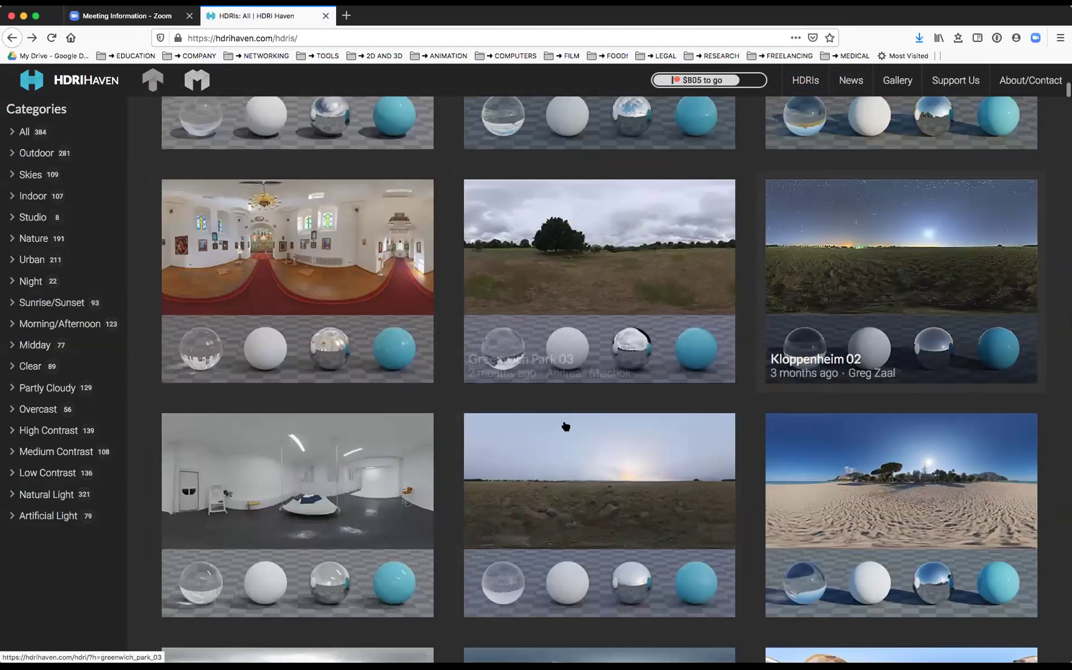
{"action": "scroll", "coordinate": [567, 430], "scroll_direction": "down", "scroll_amount": 2}
{"action": "scroll", "coordinate": [580, 425], "scroll_direction": "up", "scroll_amount": 2}
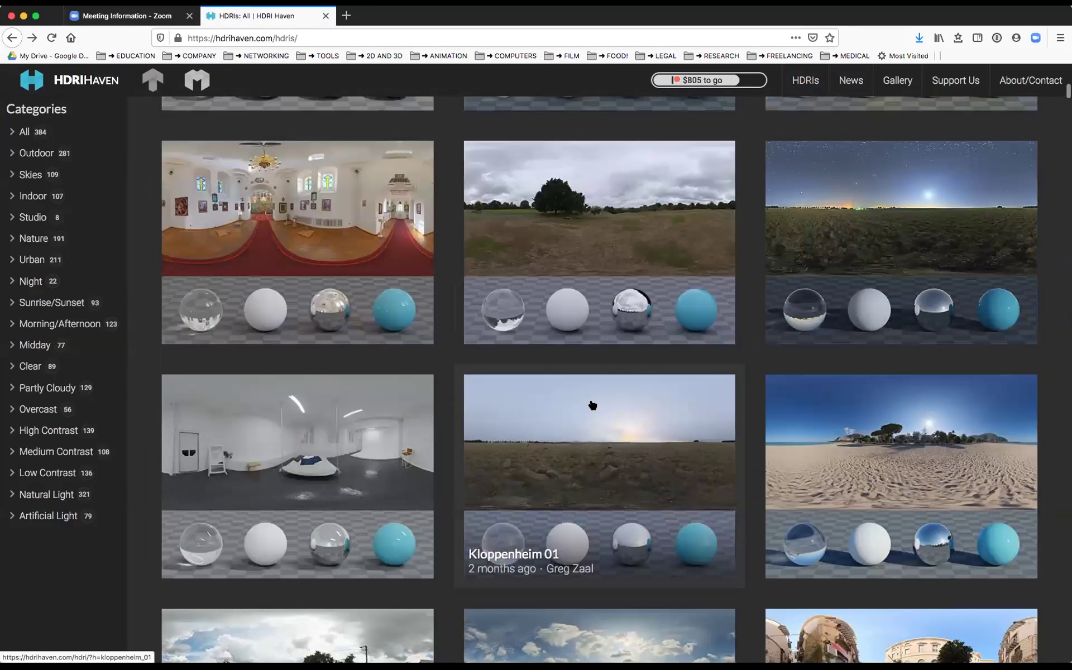
{"action": "scroll", "coordinate": [582, 407], "scroll_direction": "up", "scroll_amount": 15}
{"action": "scroll", "coordinate": [398, 413], "scroll_direction": "down", "scroll_amount": 2}
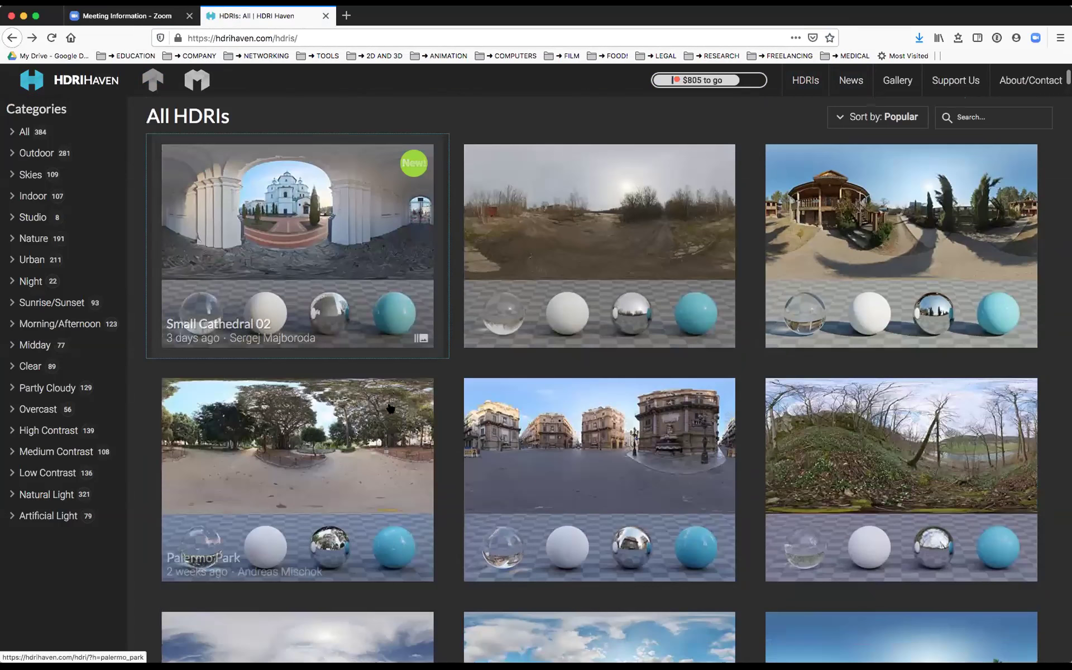
{"action": "scroll", "coordinate": [389, 398], "scroll_direction": "down", "scroll_amount": 1}
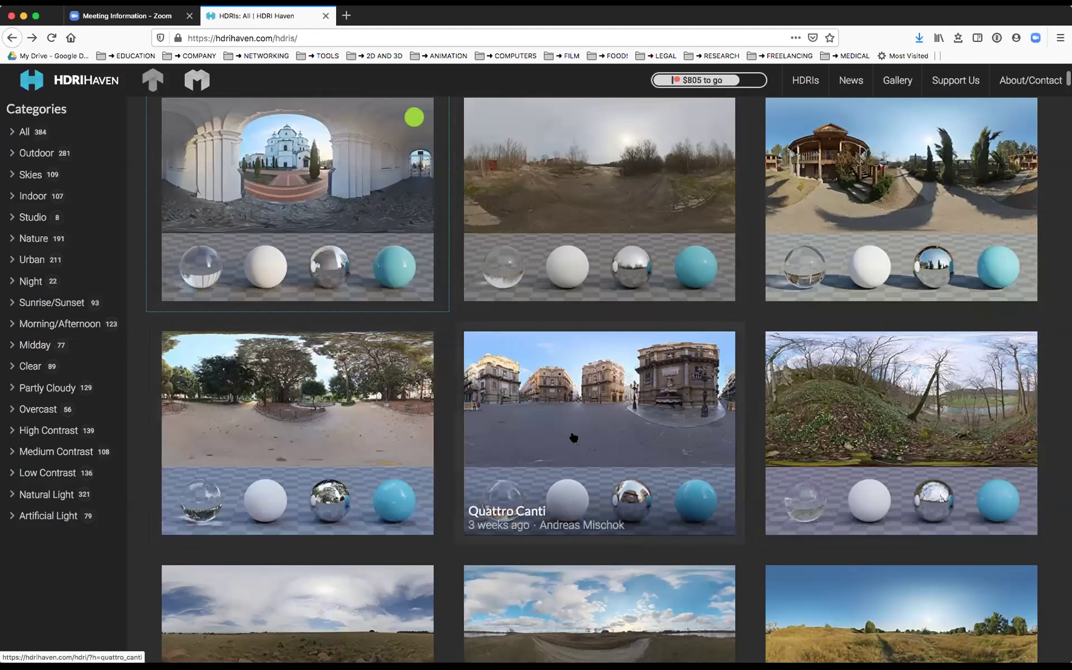
{"action": "scroll", "coordinate": [938, 302], "scroll_direction": "down", "scroll_amount": 3}
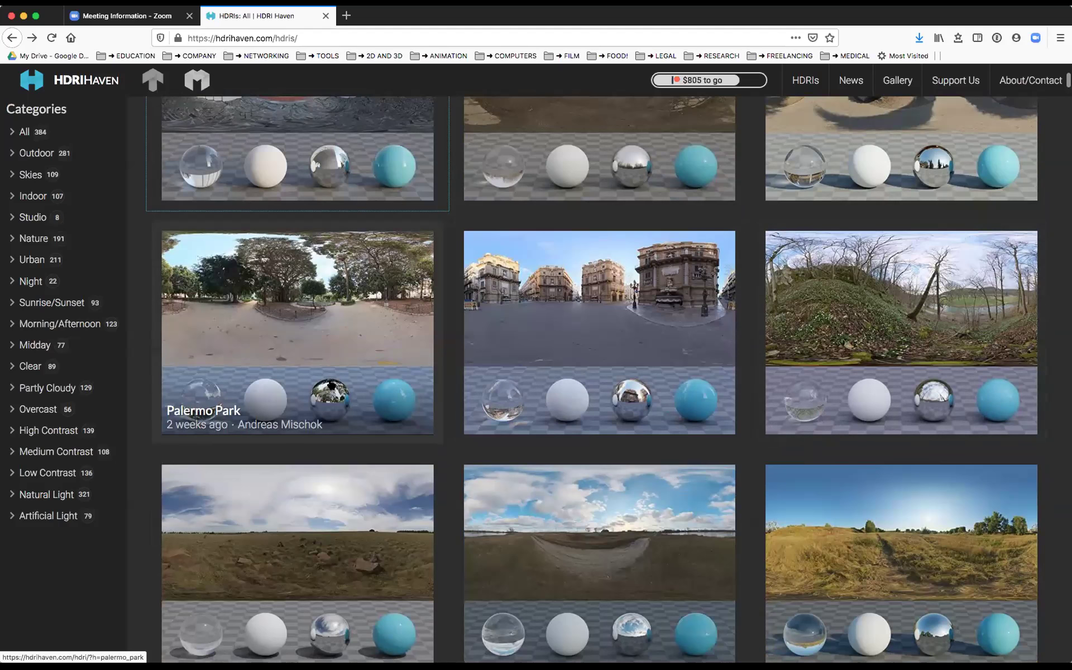
Find the Greenwich Park 03 environment in the HDRI catalogue and download its 4k HDR version
{"action": "scroll", "coordinate": [338, 347], "scroll_direction": "up", "scroll_amount": 7}
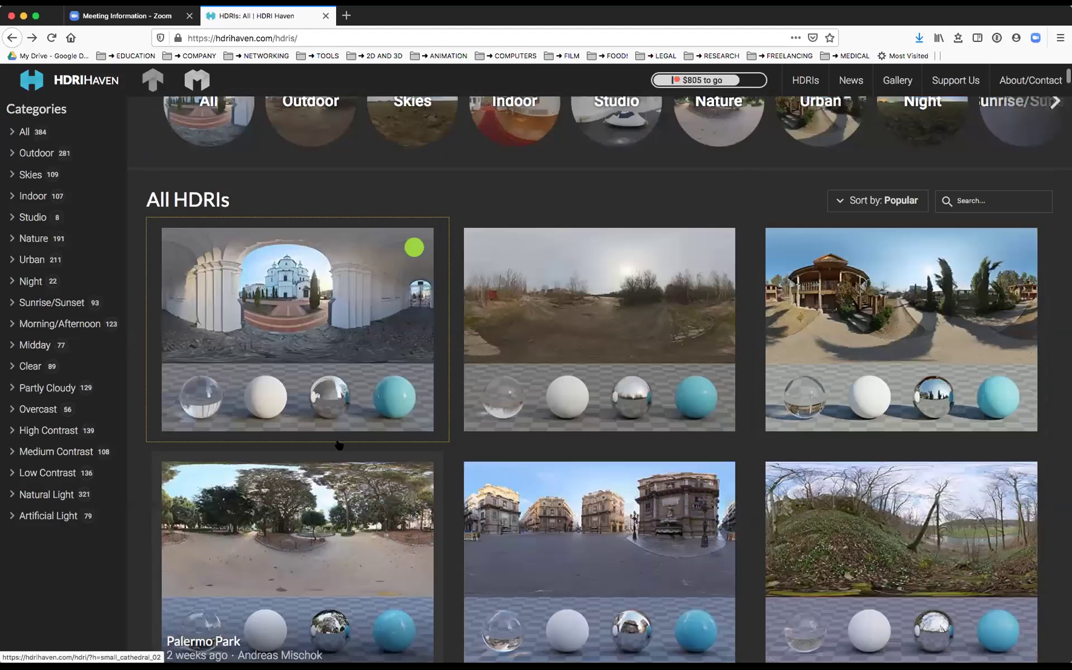
{"action": "scroll", "coordinate": [340, 441], "scroll_direction": "up", "scroll_amount": 4}
{"action": "scroll", "coordinate": [371, 346], "scroll_direction": "down", "scroll_amount": 10}
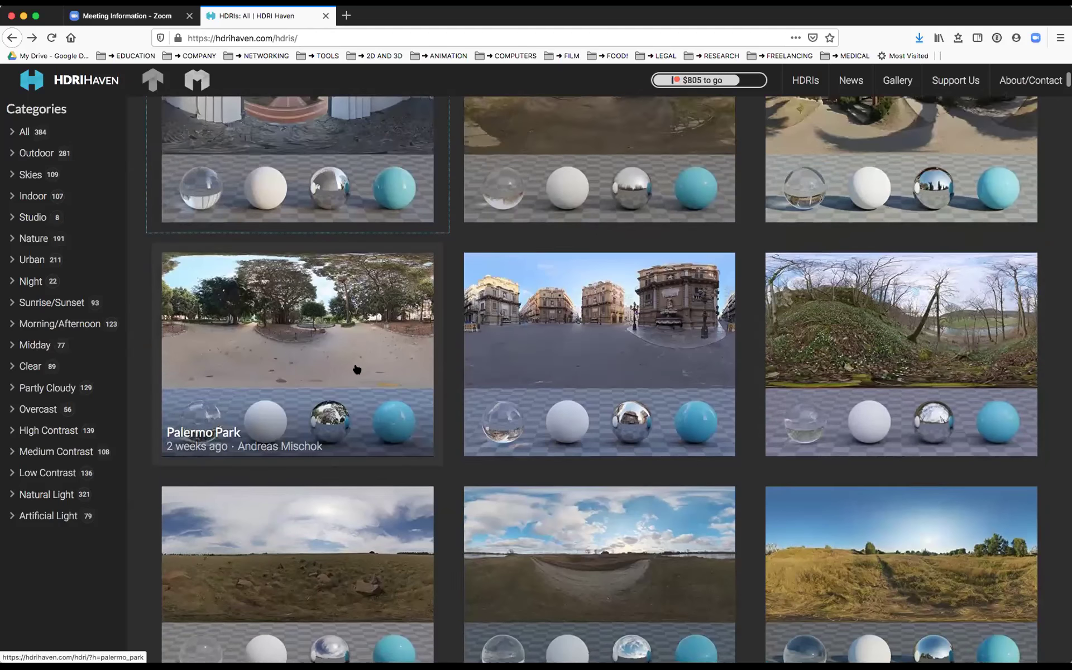
{"action": "scroll", "coordinate": [346, 333], "scroll_direction": "down", "scroll_amount": 4}
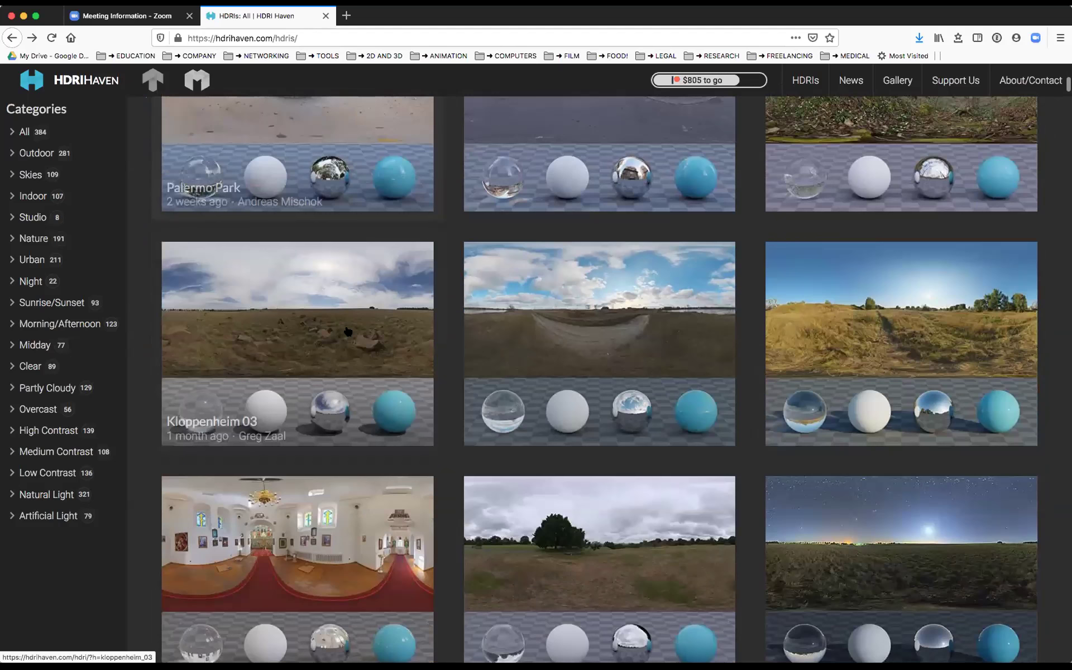
{"action": "scroll", "coordinate": [349, 331], "scroll_direction": "down", "scroll_amount": 4}
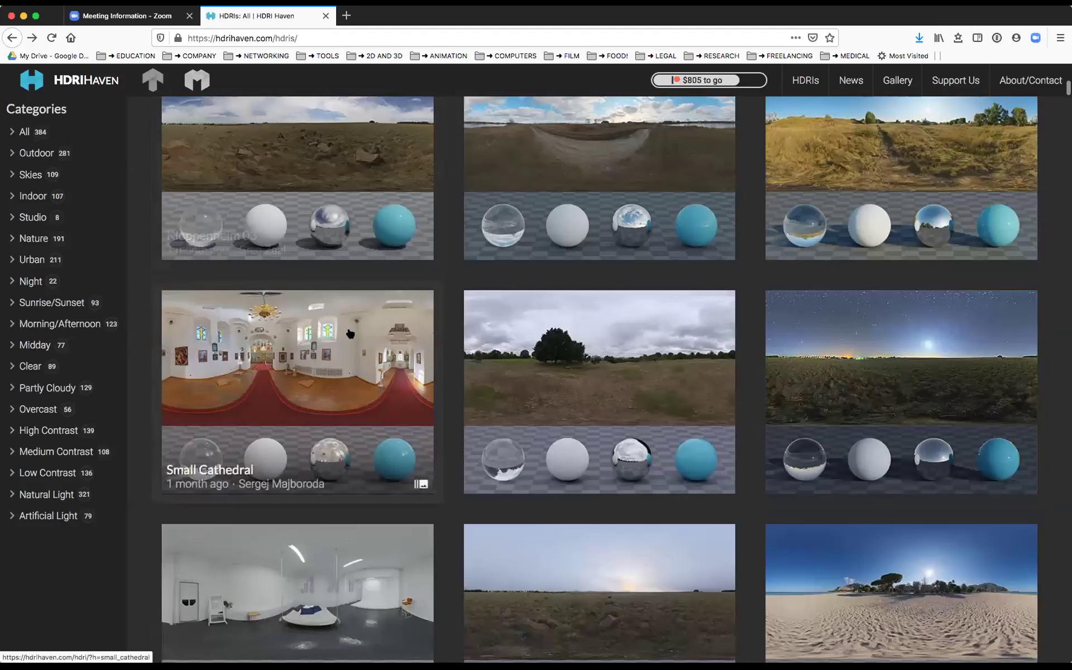
{"action": "scroll", "coordinate": [350, 333], "scroll_direction": "down", "scroll_amount": 1}
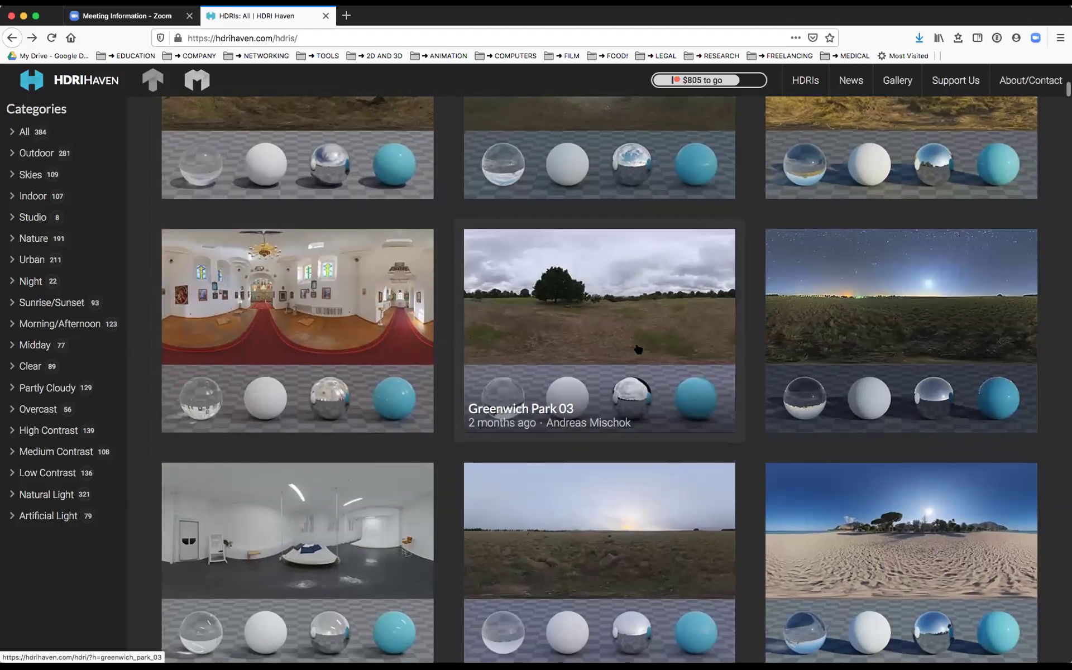
{"action": "left_click", "coordinate": [641, 346]}
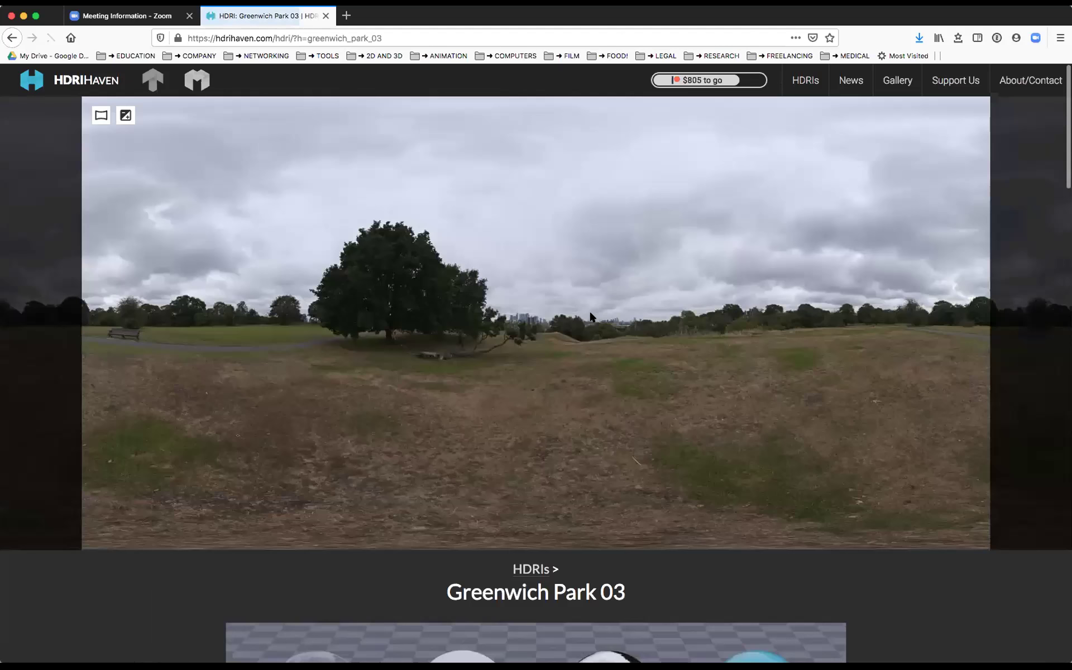
{"action": "scroll", "coordinate": [594, 316], "scroll_direction": "down", "scroll_amount": 9}
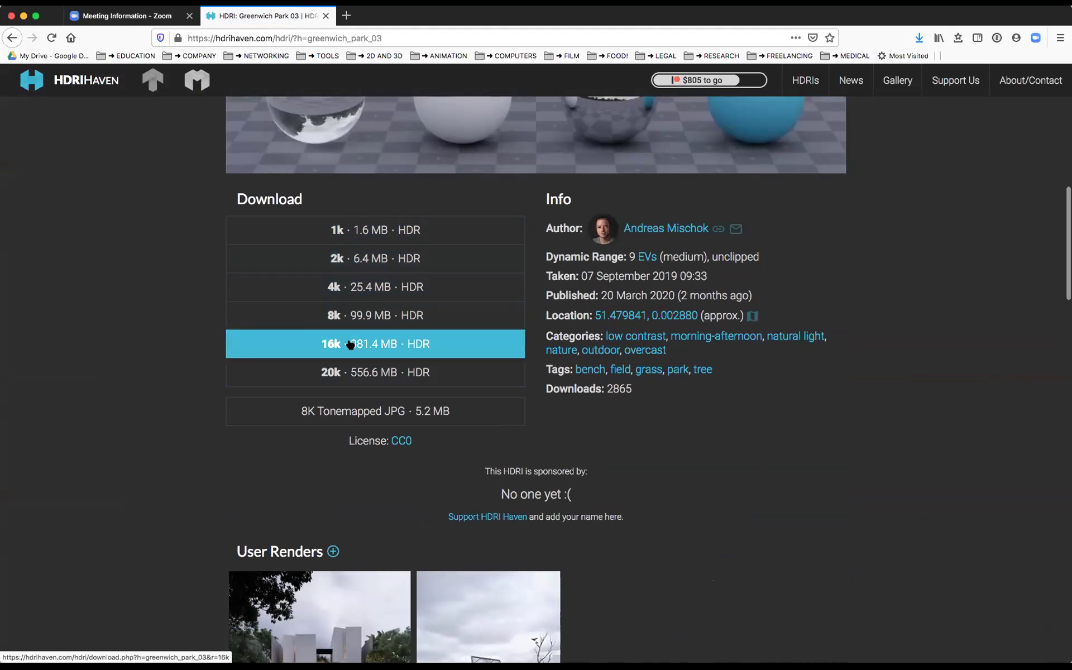
{"action": "left_click", "coordinate": [368, 287]}
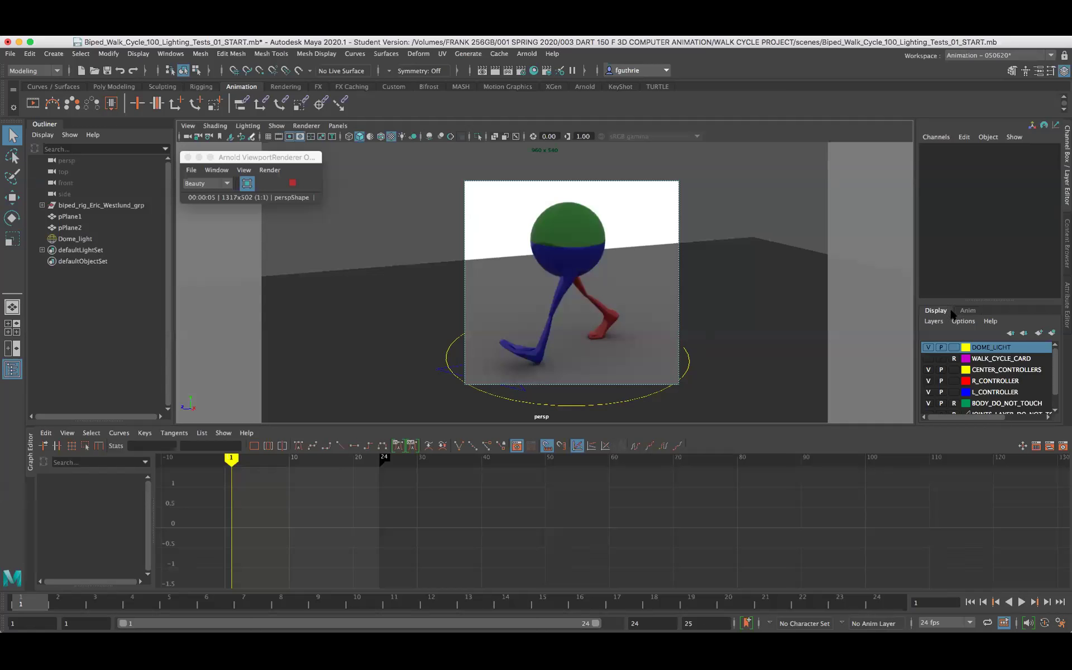
Connect a File texture to the color of the Dome_light sky dome in Maya
{"action": "left_click", "coordinate": [87, 240]}
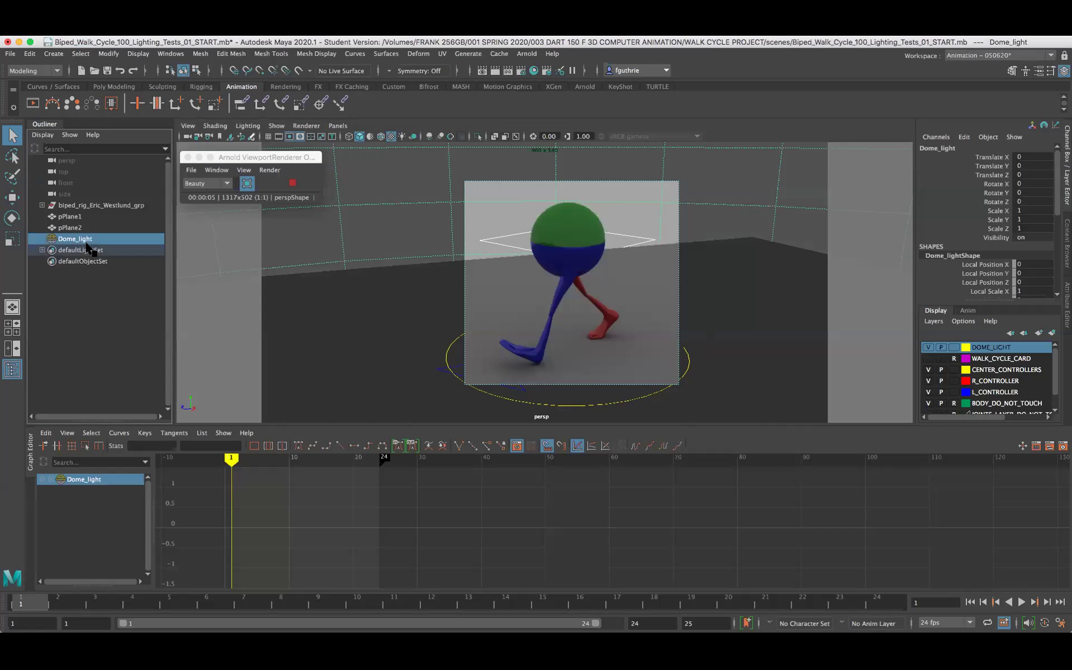
{"action": "left_click", "coordinate": [83, 306]}
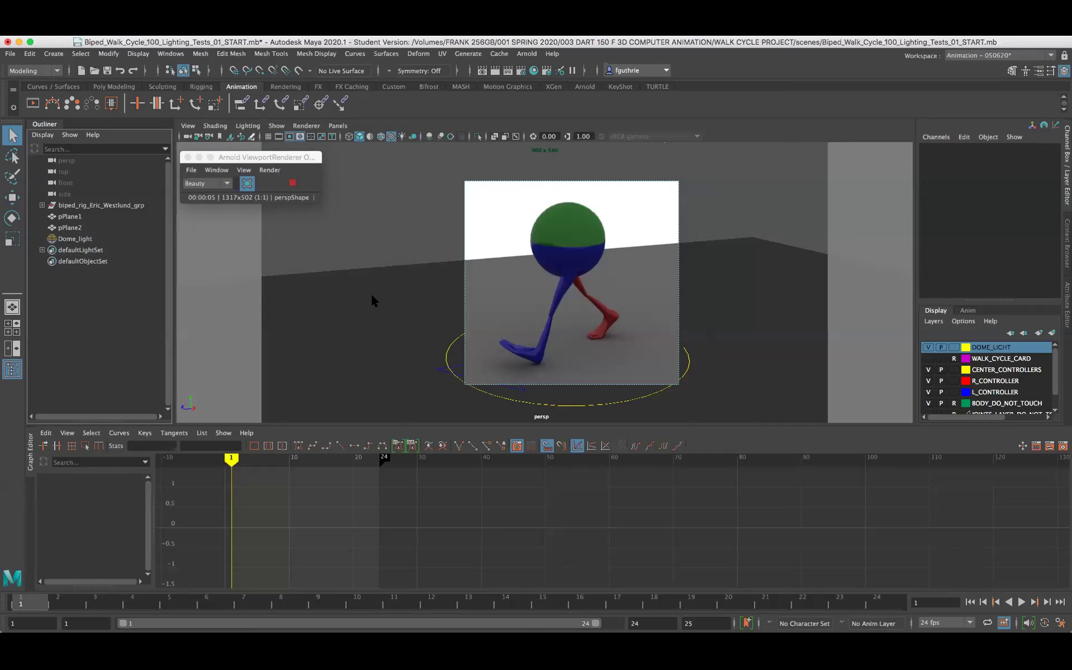
{"action": "left_click", "coordinate": [857, 221]}
{"action": "left_click", "coordinate": [95, 240]}
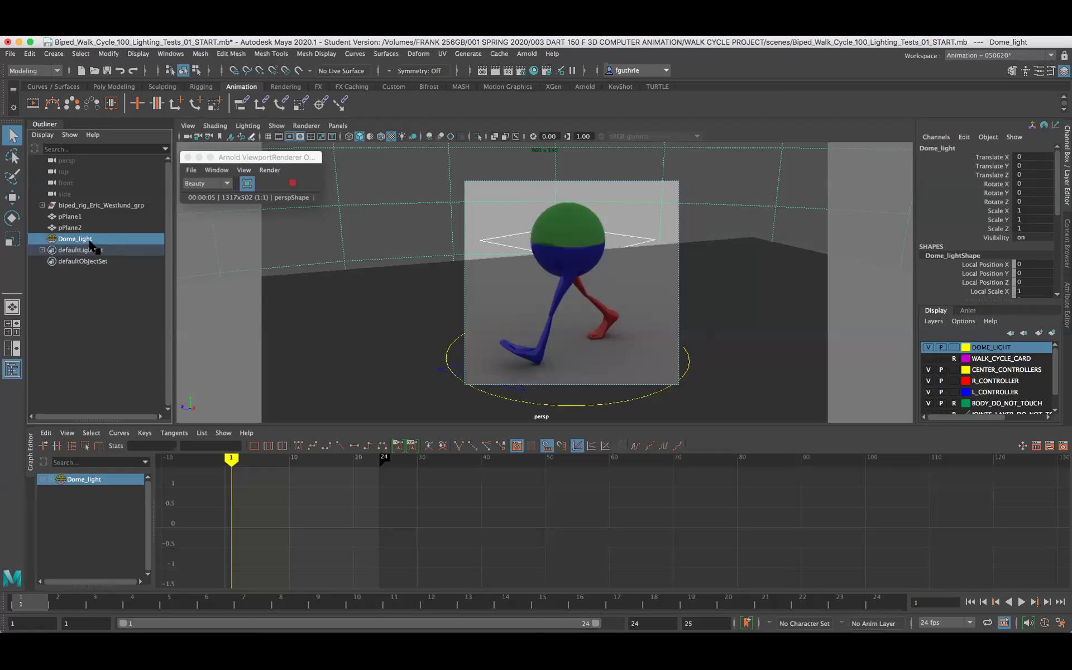
{"action": "left_click", "coordinate": [1060, 294]}
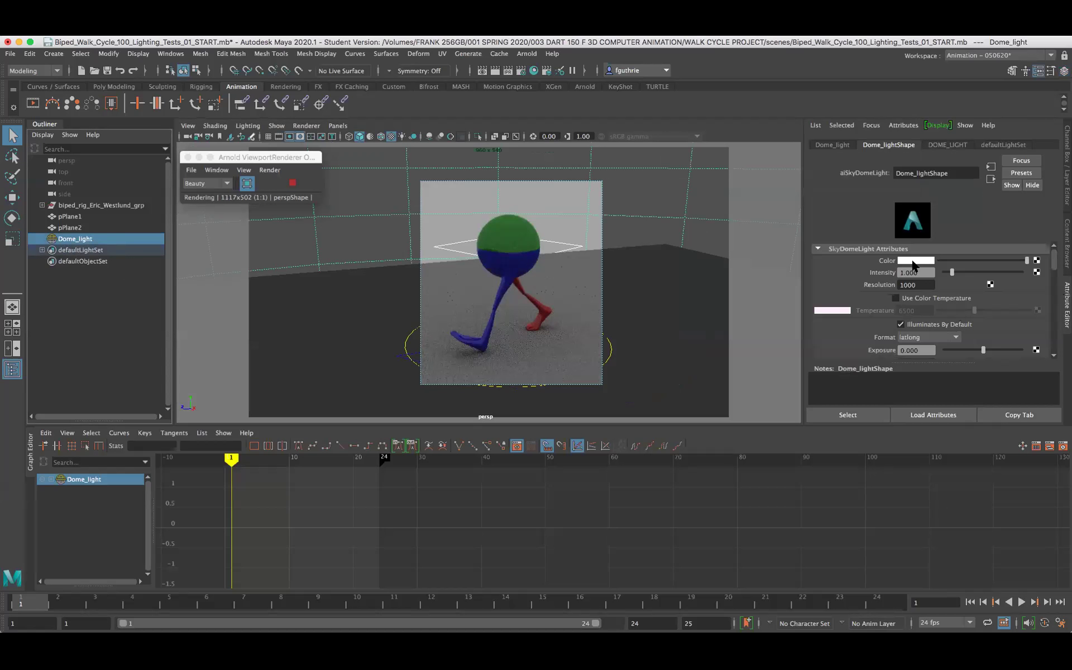
{"action": "left_click", "coordinate": [1036, 261]}
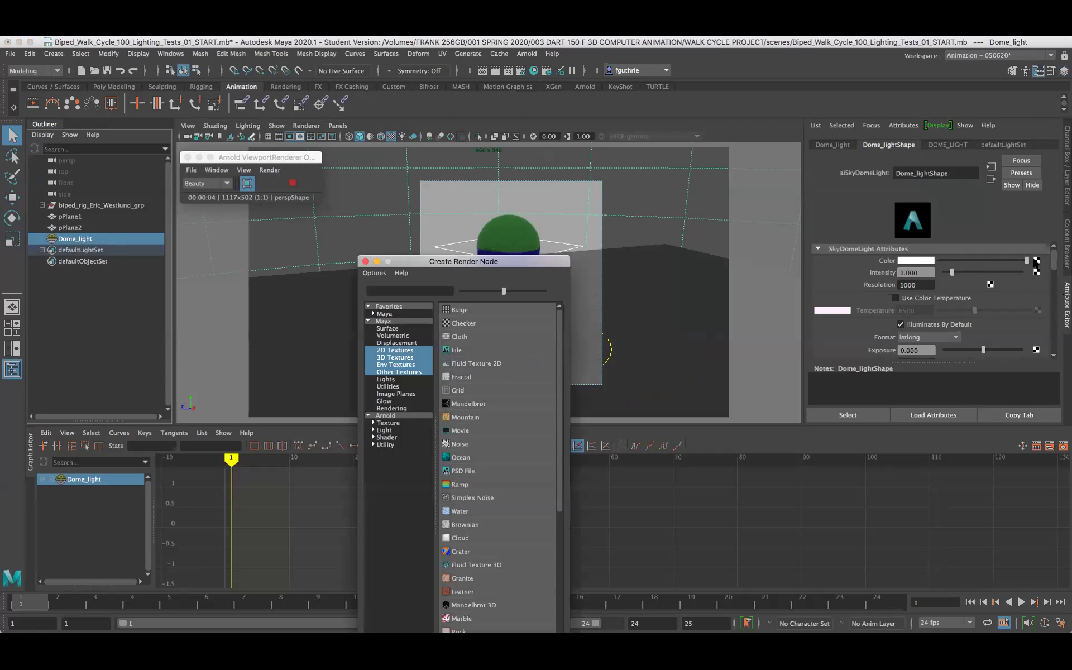
{"action": "left_click_drag", "start_coordinate": [484, 265], "coordinate": [497, 174]}
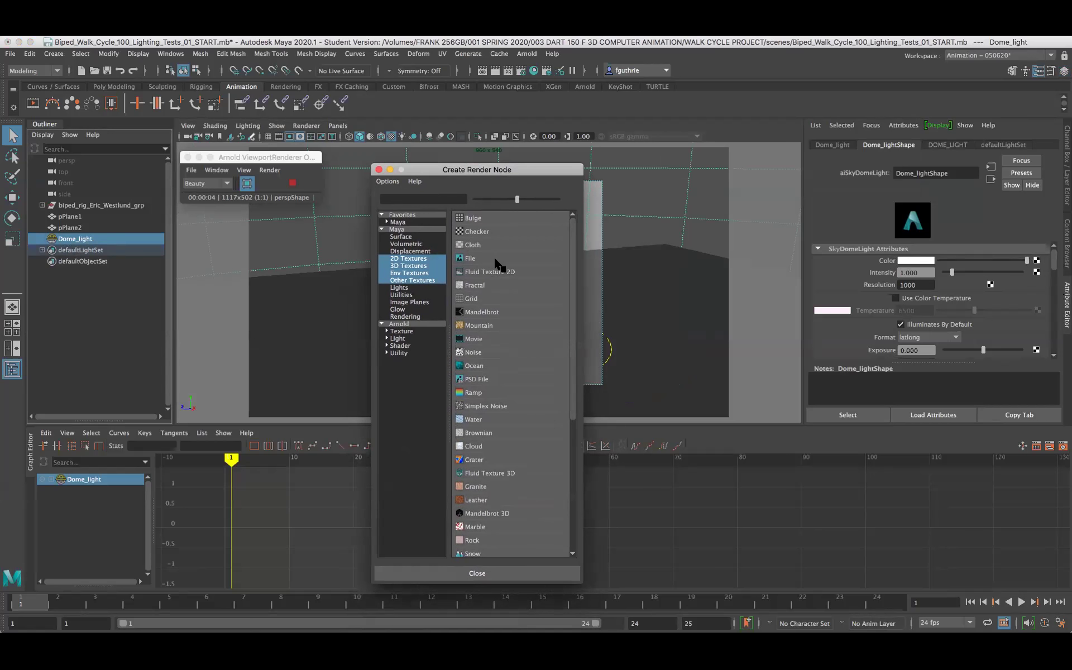
{"action": "left_click", "coordinate": [466, 259]}
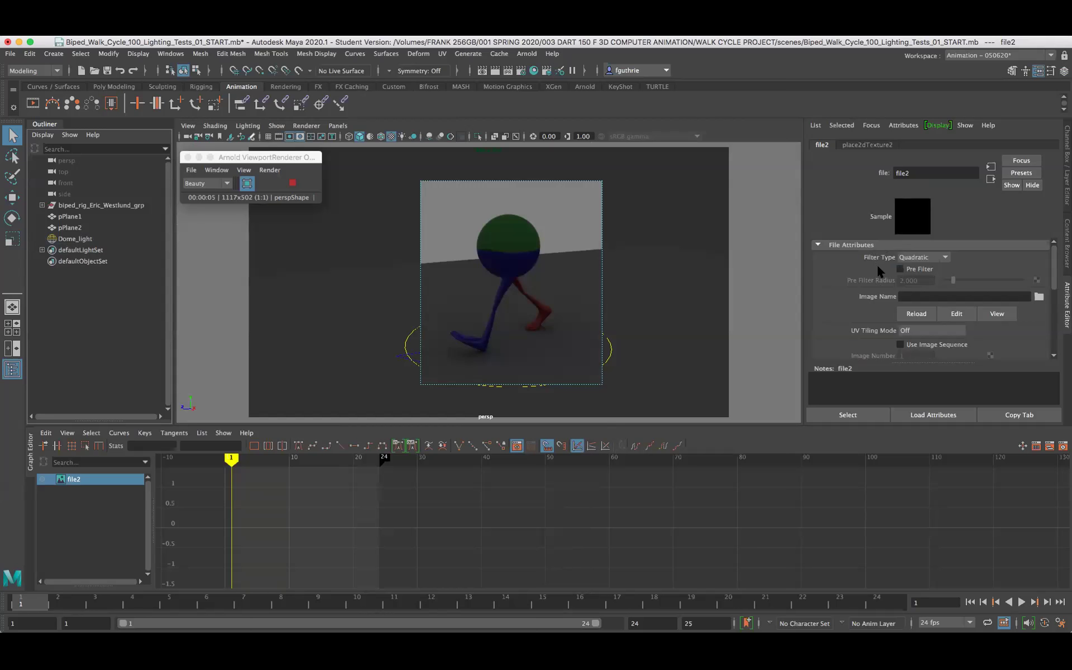
Set the file texture's filter type to Off and load greenwich_park_03_4k.hdr from the sourceimages folder as its image
{"action": "left_click", "coordinate": [920, 258]}
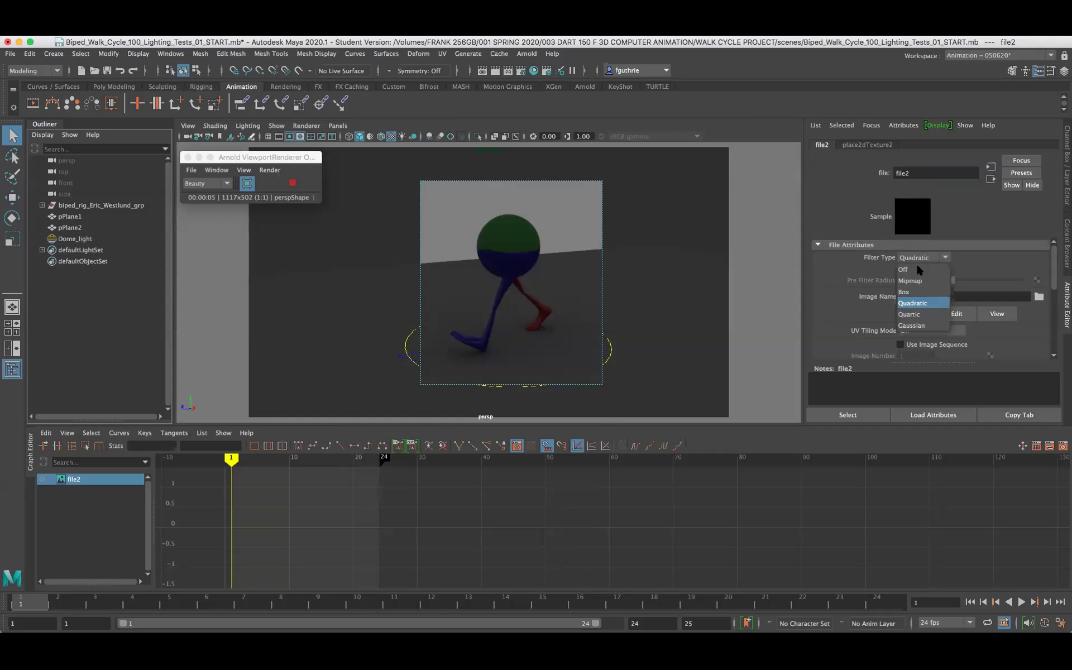
{"action": "left_click", "coordinate": [913, 268]}
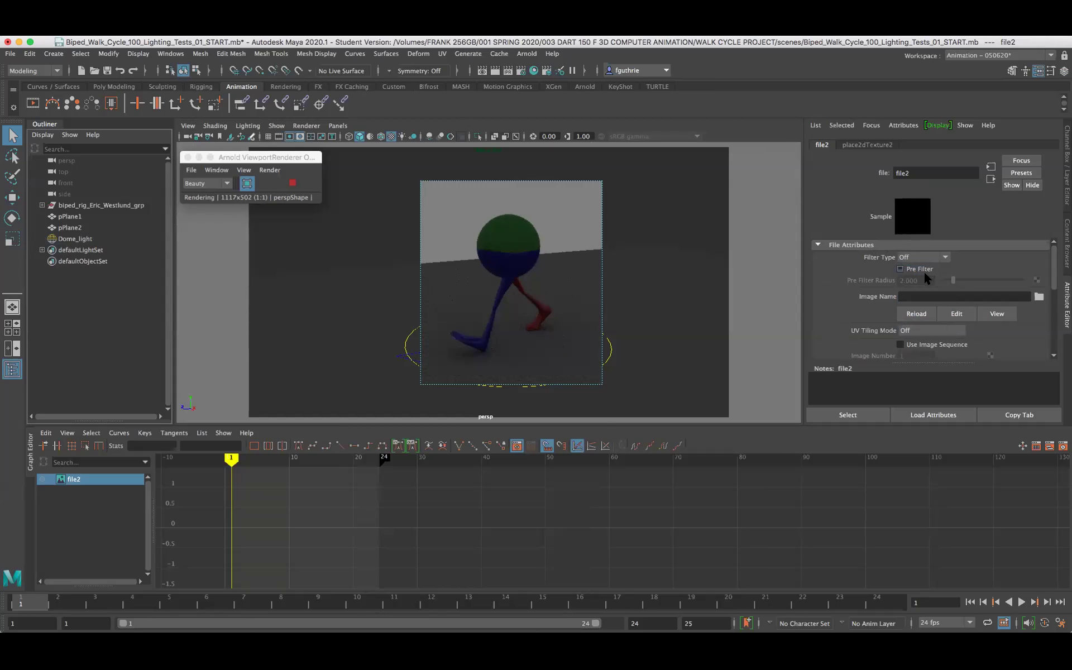
{"action": "left_click", "coordinate": [1038, 298]}
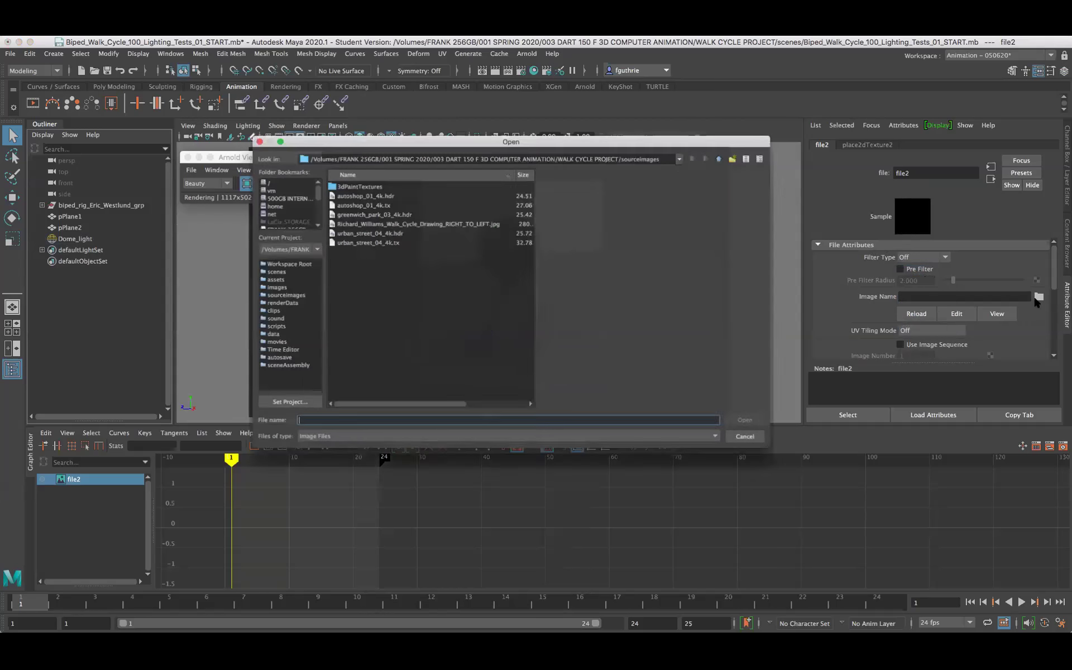
{"action": "left_click", "coordinate": [347, 210]}
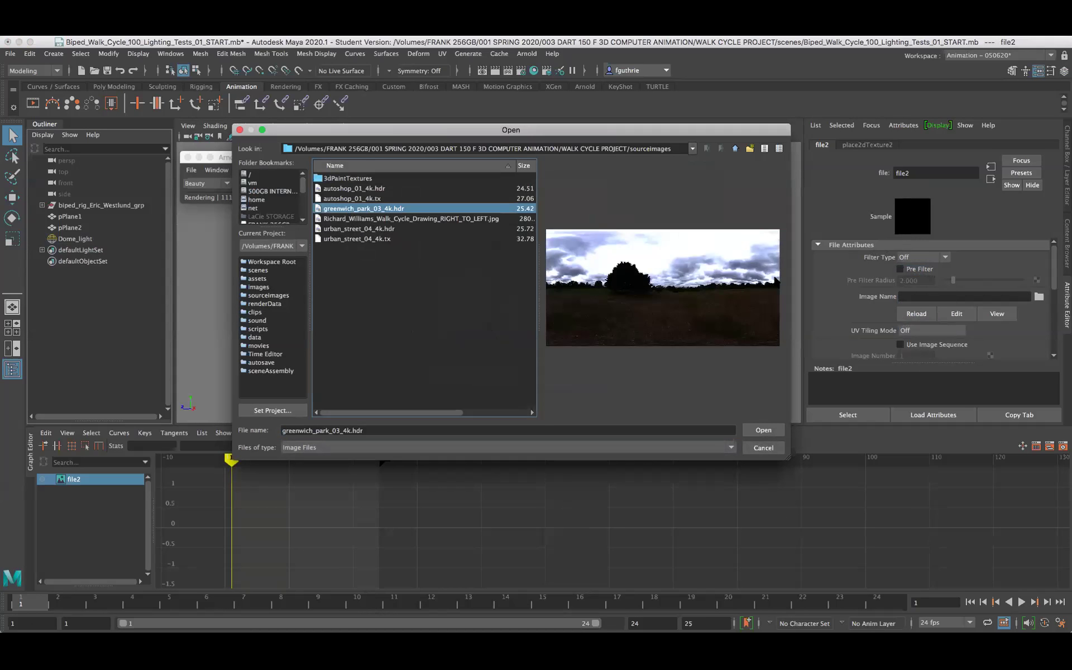
{"action": "left_click", "coordinate": [764, 432]}
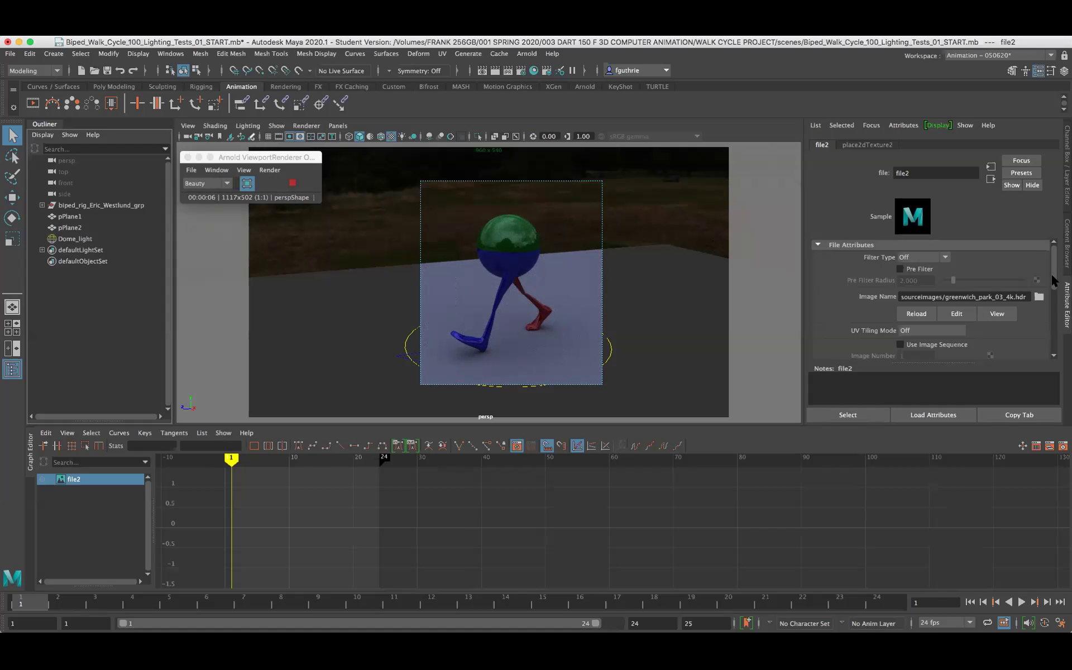
Select Dome_light and review the attributes of its connected nodes, including the DOME_LIGHT display layer
{"action": "left_click", "coordinate": [76, 239]}
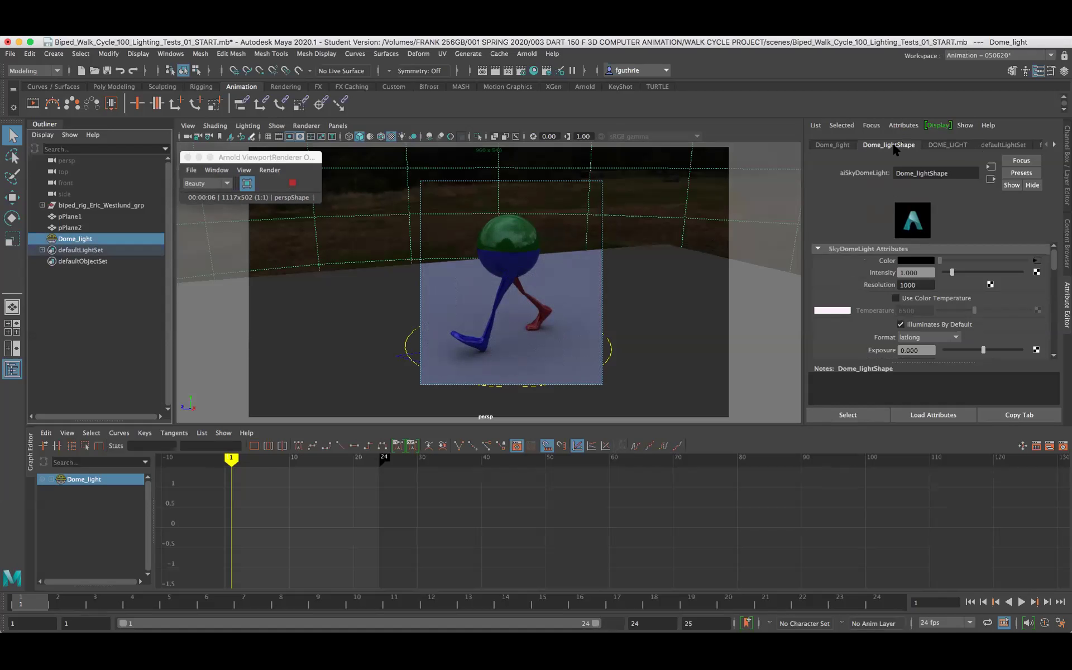
{"action": "left_click", "coordinate": [1052, 143]}
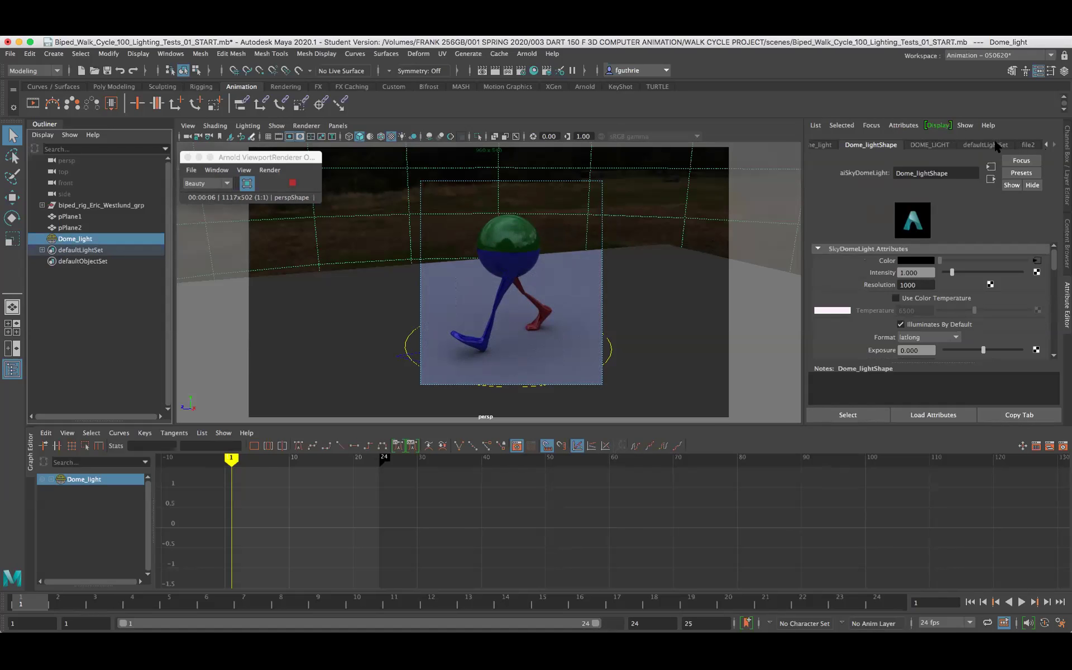
{"action": "left_click", "coordinate": [924, 144]}
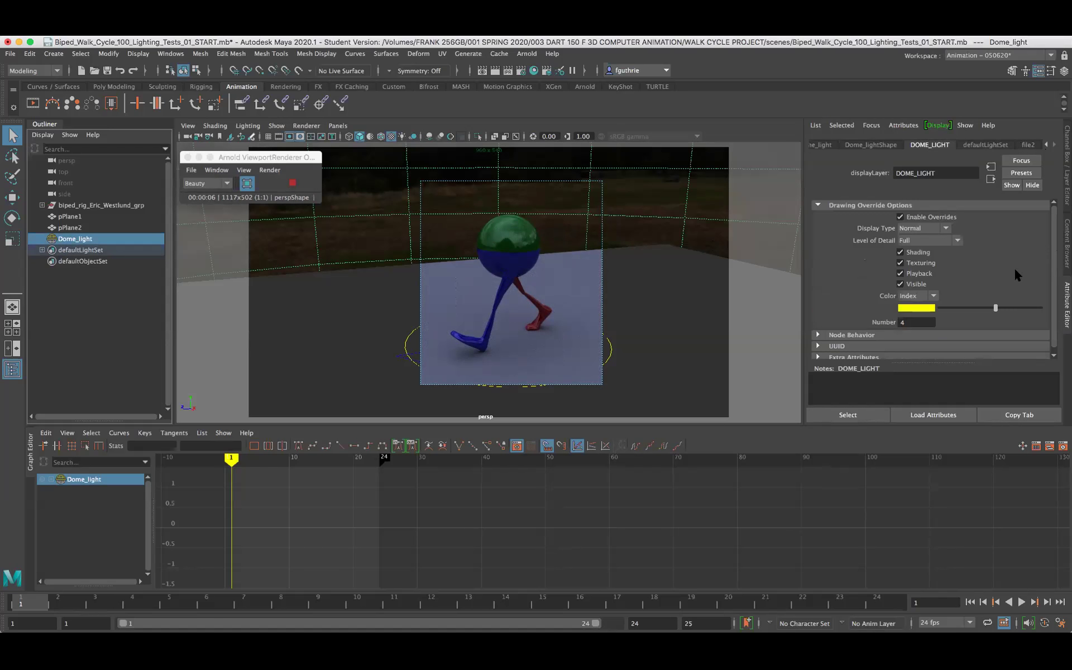
Open the Hypershade in a smaller window and select the dome light's shape node among the scene lights
{"action": "left_click", "coordinate": [534, 71]}
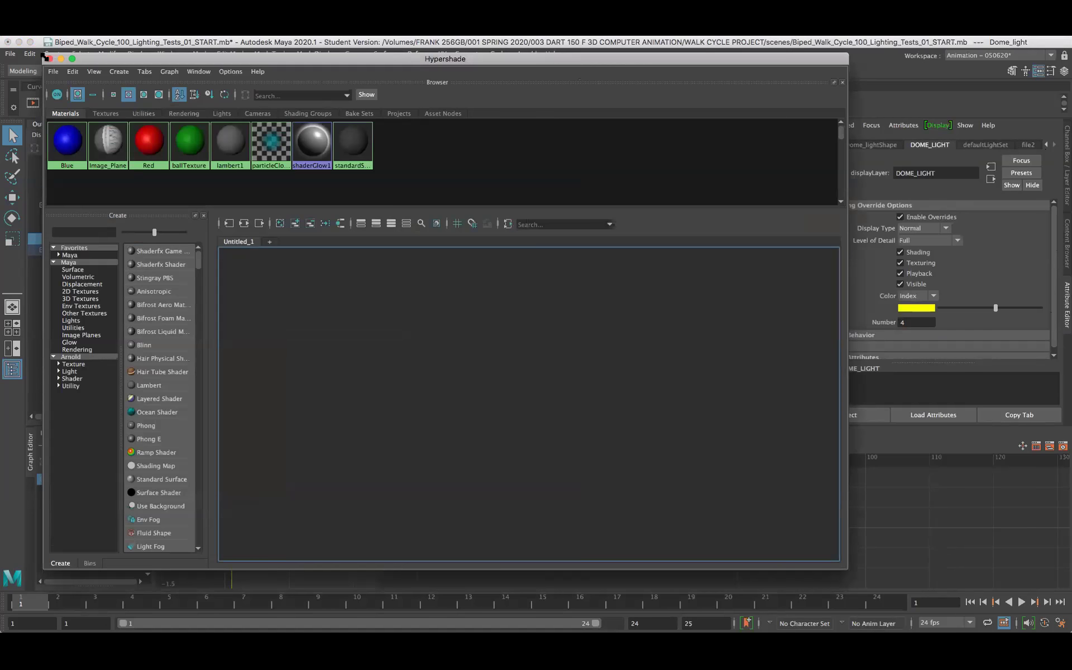
{"action": "left_click_drag", "start_coordinate": [45, 57], "coordinate": [369, 261]}
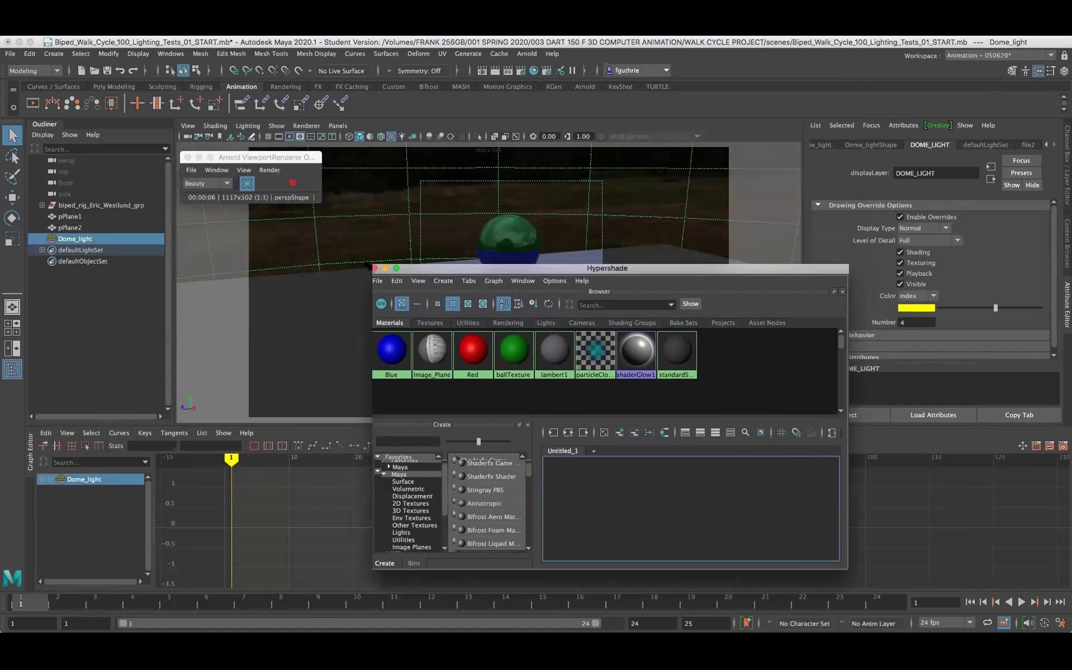
{"action": "left_click_drag", "start_coordinate": [483, 269], "coordinate": [434, 149]}
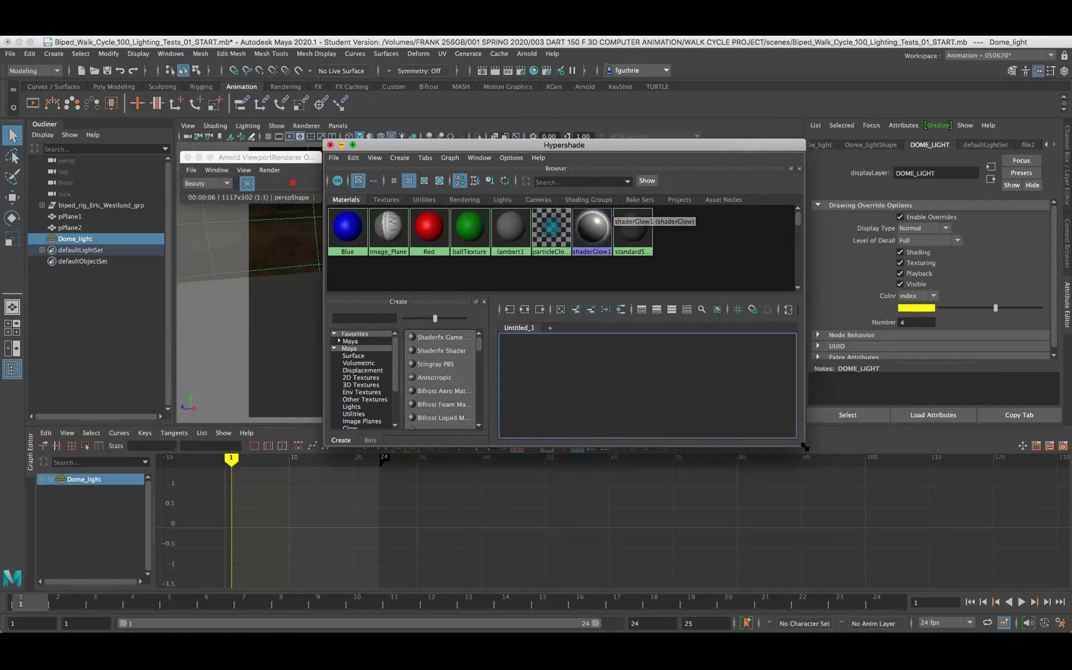
{"action": "left_click_drag", "start_coordinate": [805, 447], "coordinate": [830, 469]}
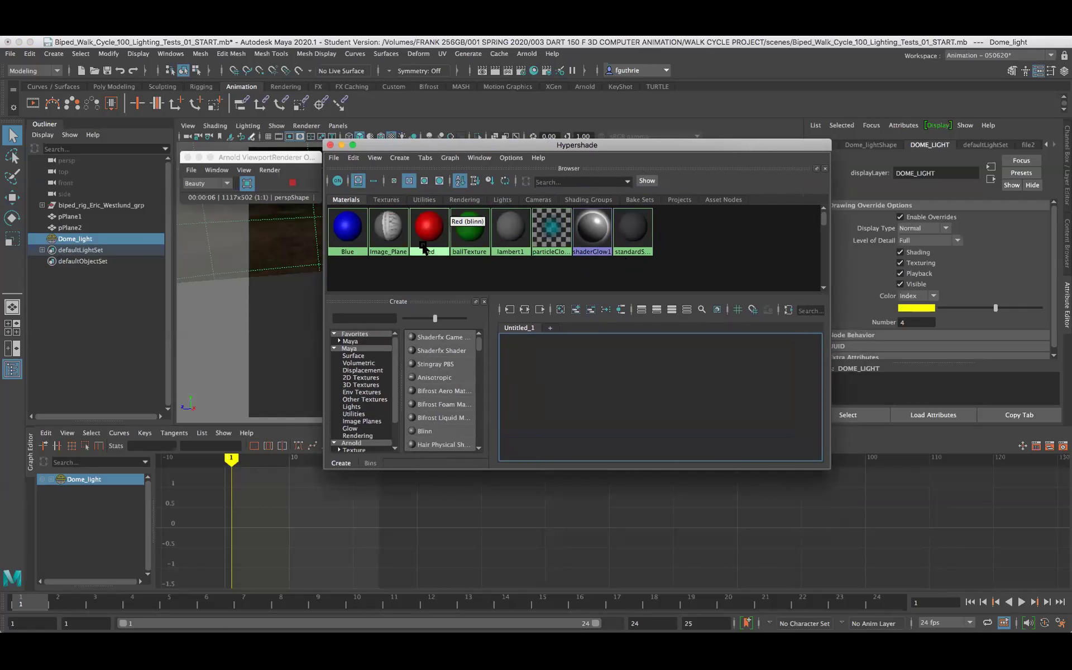
{"action": "left_click", "coordinate": [502, 200]}
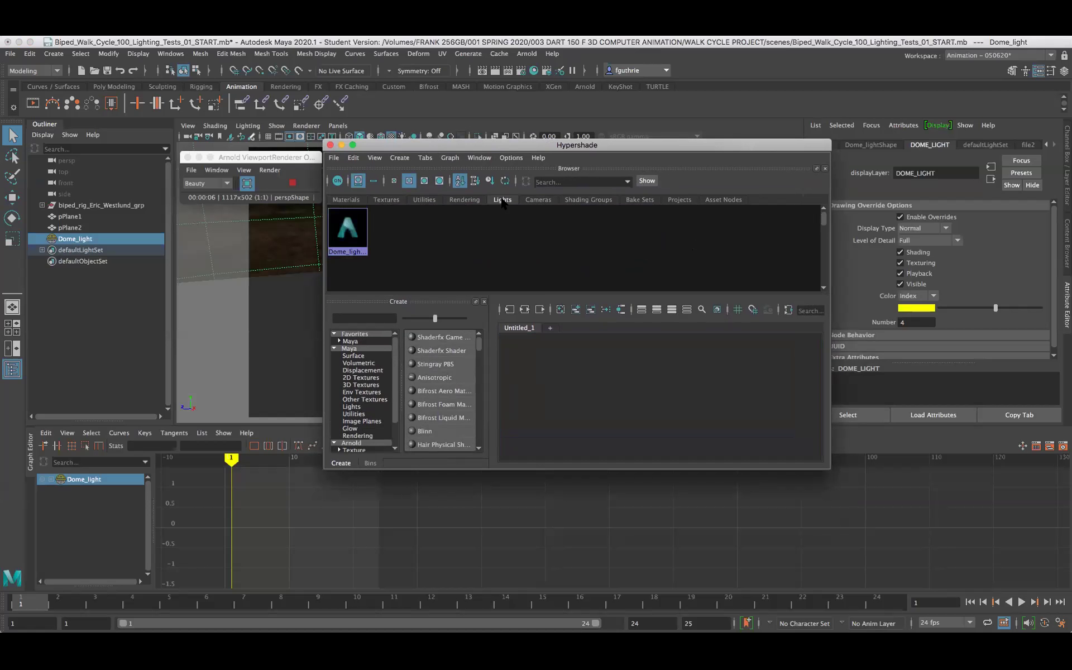
{"action": "left_click", "coordinate": [347, 229]}
Resize the Hypershade window and move it below the viewport, clear of the render and the light's attributes
{"action": "left_click_drag", "start_coordinate": [781, 145], "coordinate": [750, 125]}
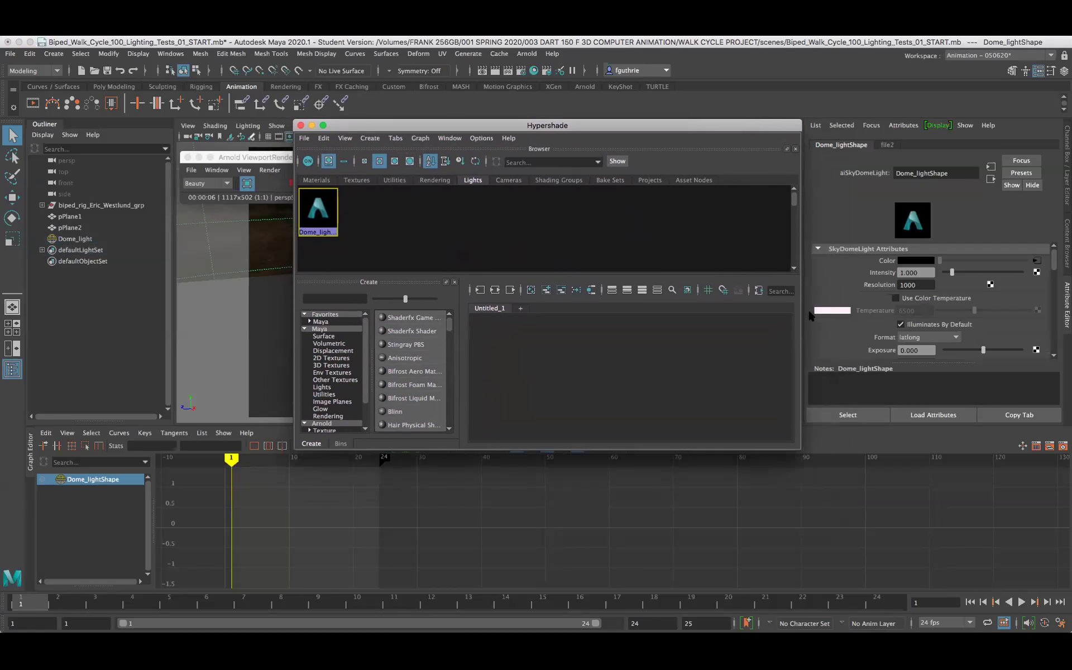
{"action": "left_click_drag", "start_coordinate": [797, 438], "coordinate": [805, 426]}
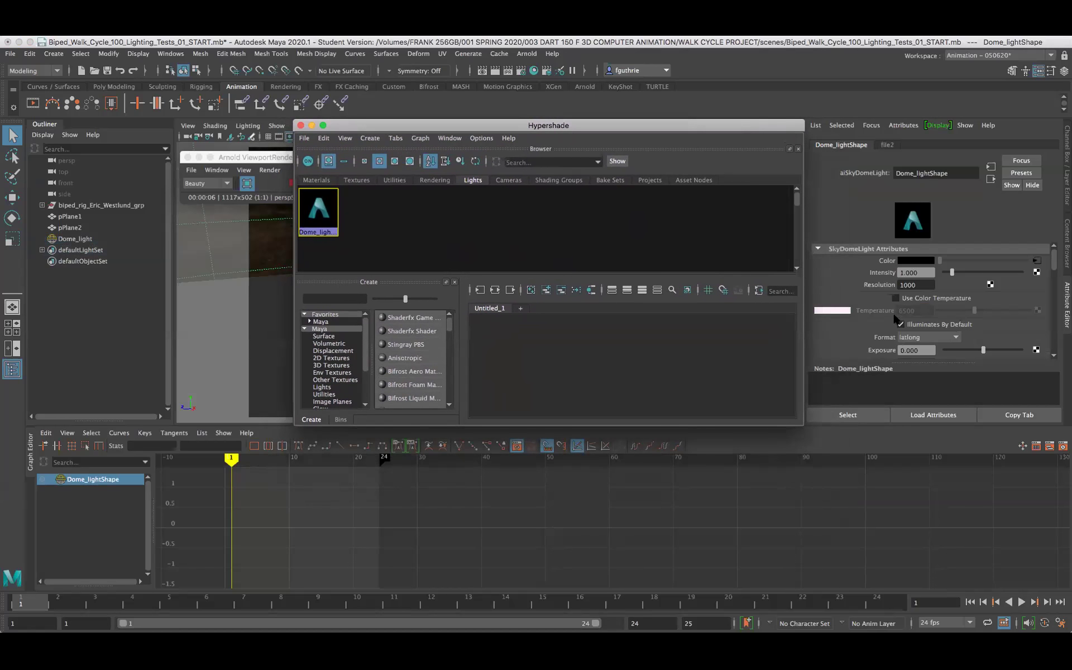
{"action": "left_click_drag", "start_coordinate": [744, 131], "coordinate": [744, 191]}
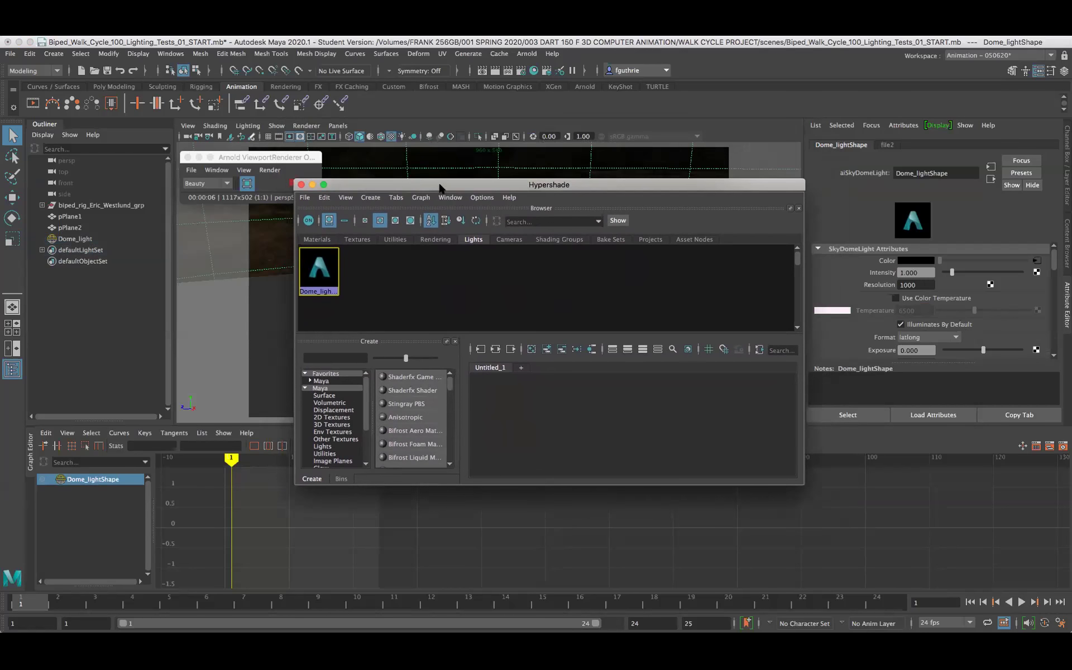
{"action": "left_click_drag", "start_coordinate": [343, 186], "coordinate": [333, 476]}
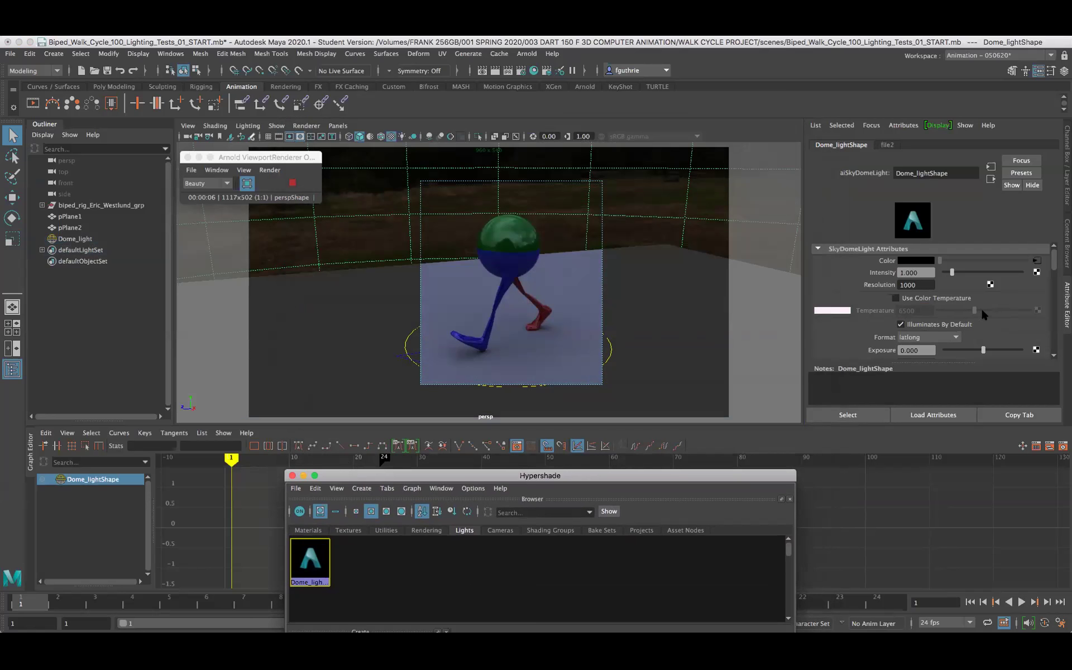
Load urban_street_04_4k.tx from the sourceimages folder as the image of the dome light's color file texture
{"action": "mouse_move", "coordinate": [1051, 257]}
{"action": "left_mouse_down"}
{"action": "mouse_move", "coordinate": [1051, 267]}
{"action": "mouse_move", "coordinate": [1034, 257]}
{"action": "left_mouse_up"}
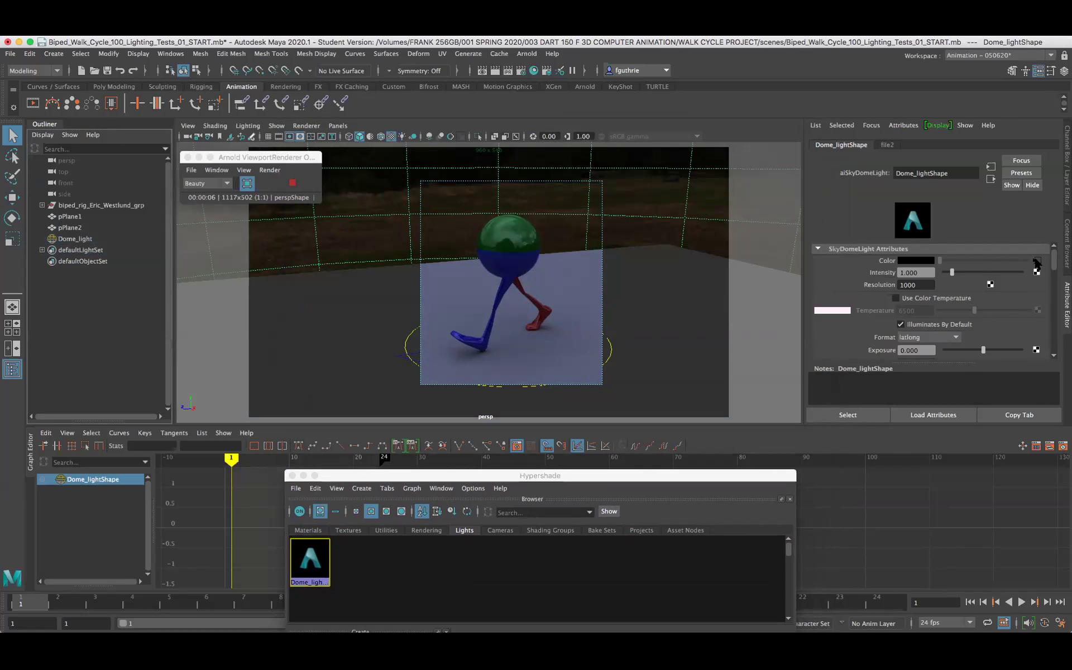
{"action": "left_click", "coordinate": [1034, 261]}
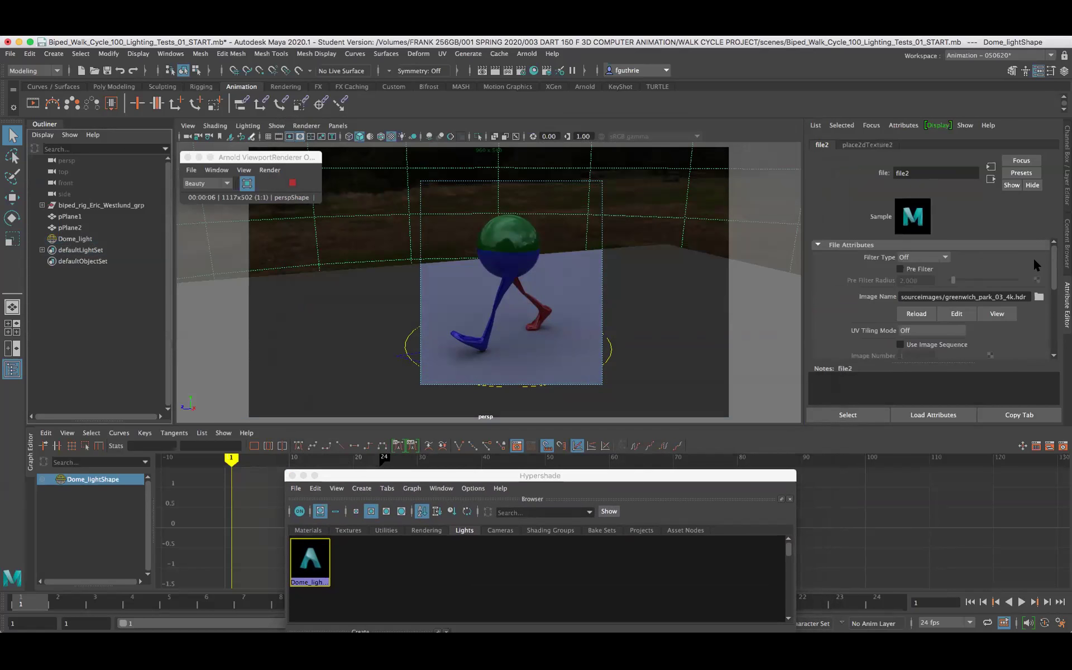
{"action": "left_click", "coordinate": [1038, 297]}
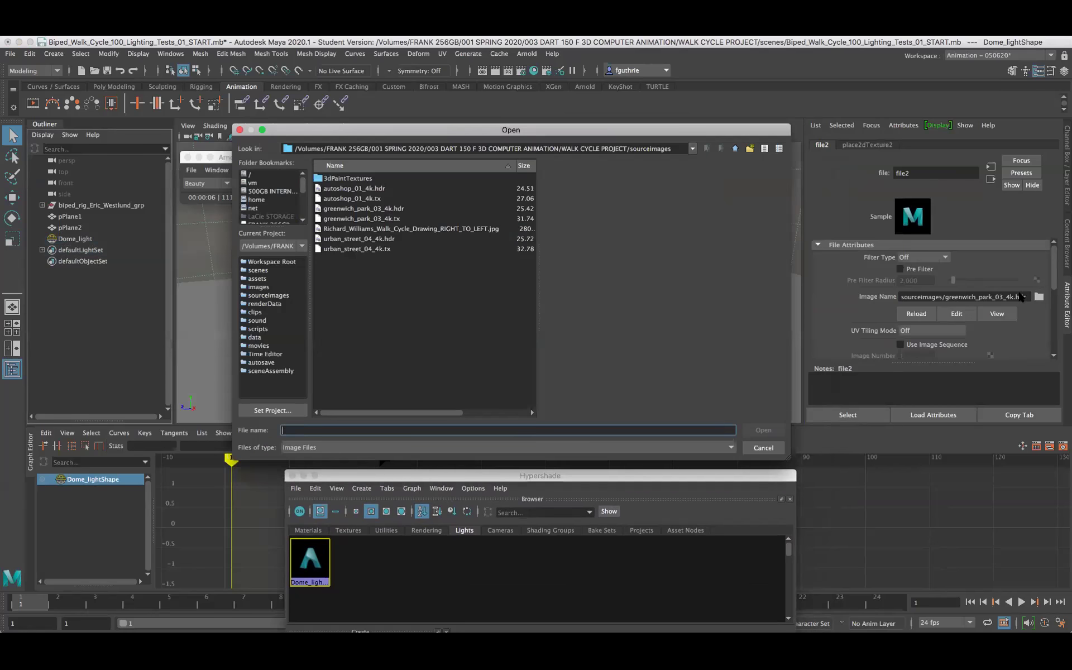
{"action": "left_click", "coordinate": [357, 249]}
{"action": "left_click", "coordinate": [763, 430]}
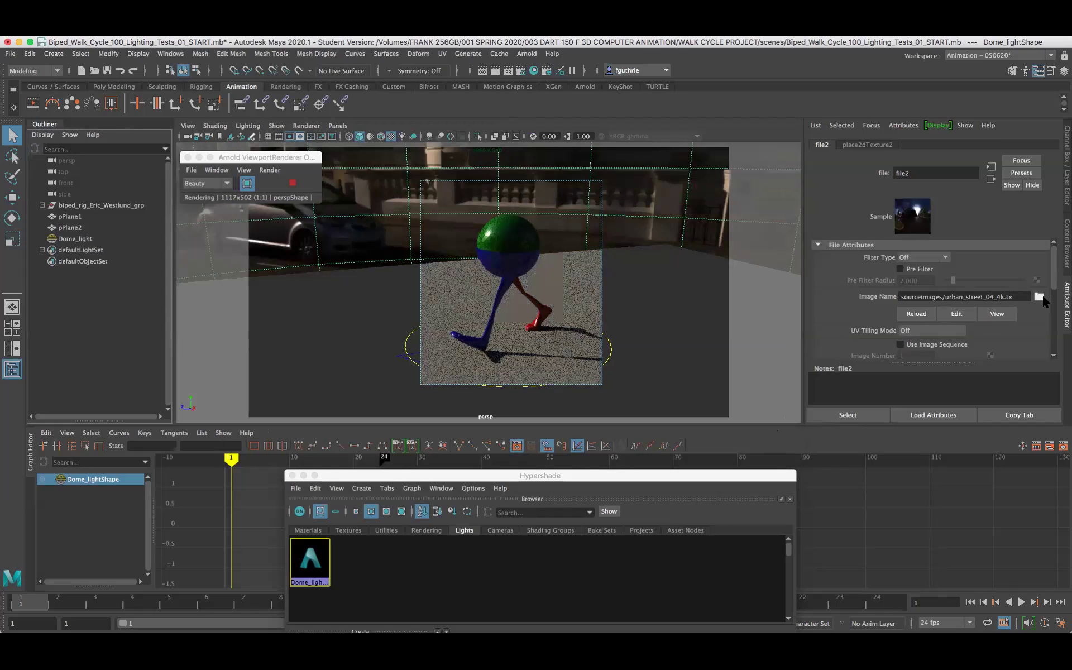
Swap the dome light's file texture image for autoshop_01_4k.hdr from the sourceimages folder
{"action": "left_click", "coordinate": [1039, 296]}
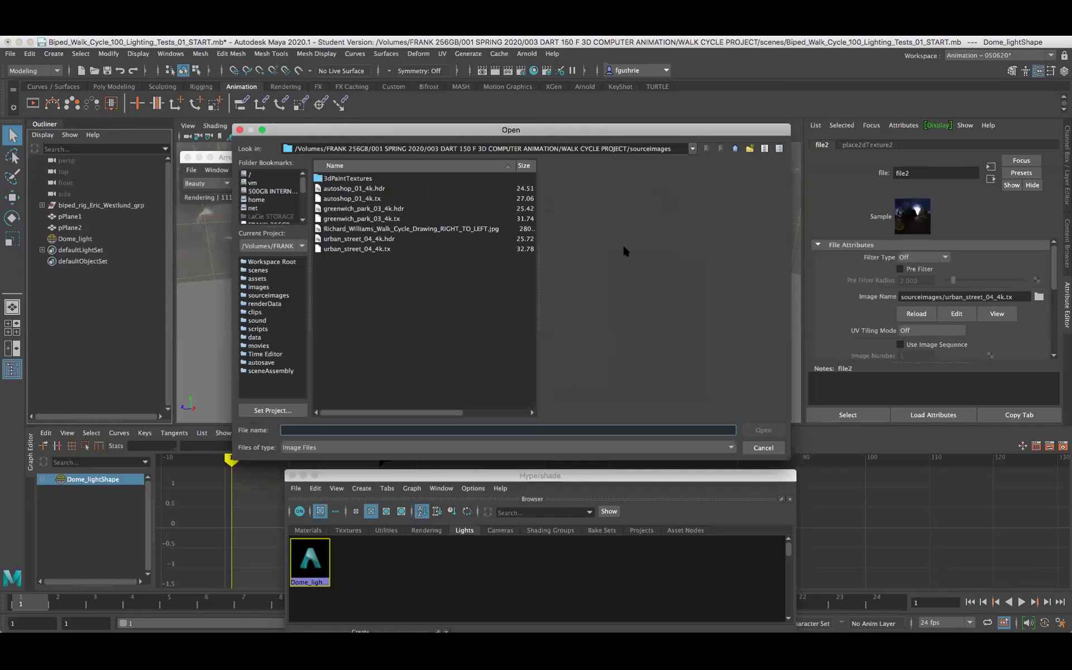
{"action": "left_click", "coordinate": [363, 189]}
{"action": "left_click", "coordinate": [763, 430]}
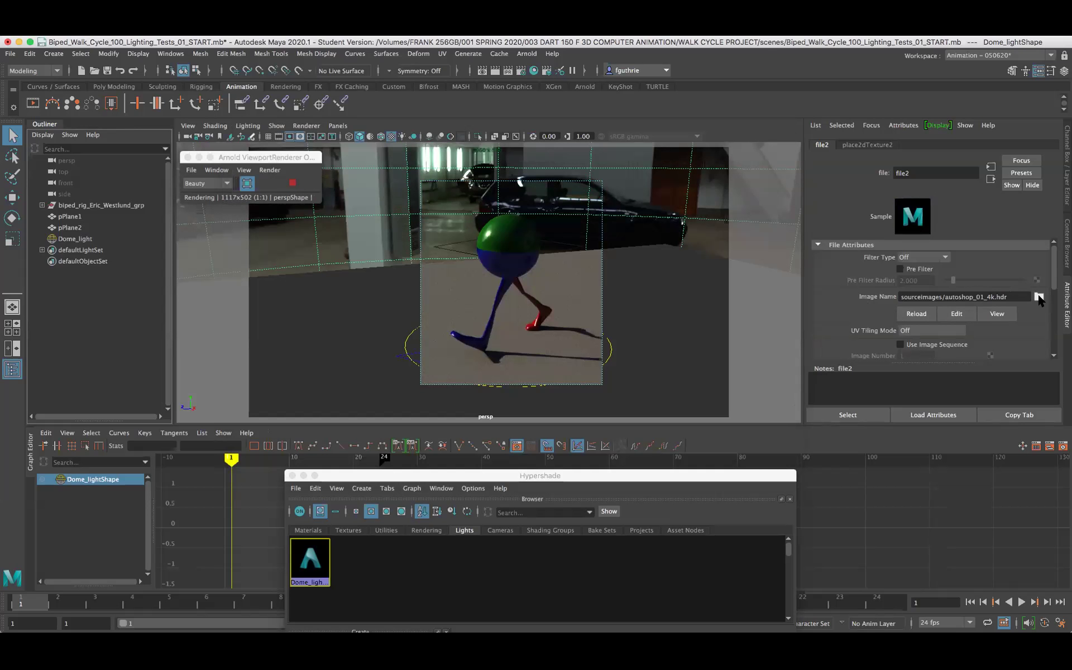
Load greenwich_park_03_4k.tx from the sourceimages folder as the dome light's file texture image
{"action": "left_click", "coordinate": [1038, 297]}
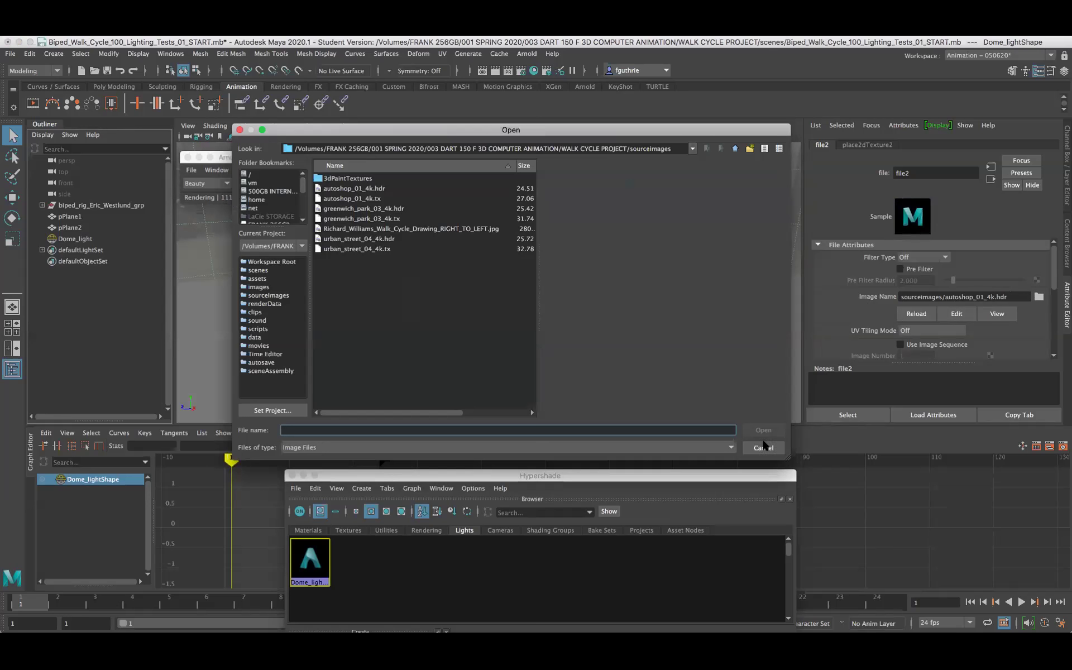
{"action": "left_click", "coordinate": [364, 218]}
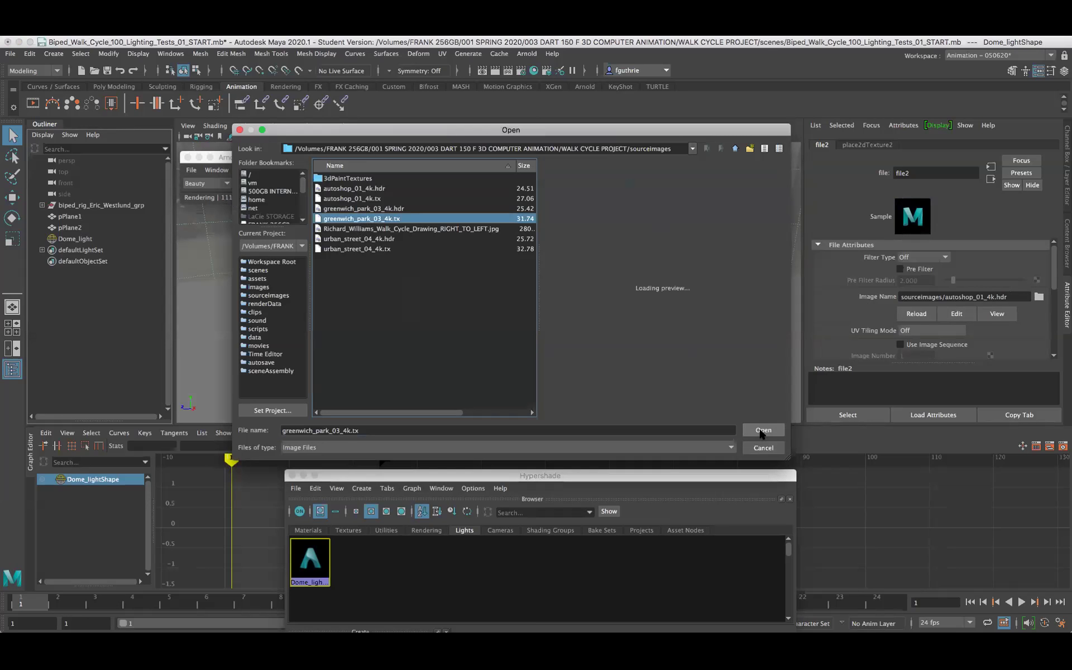
{"action": "left_click", "coordinate": [763, 430]}
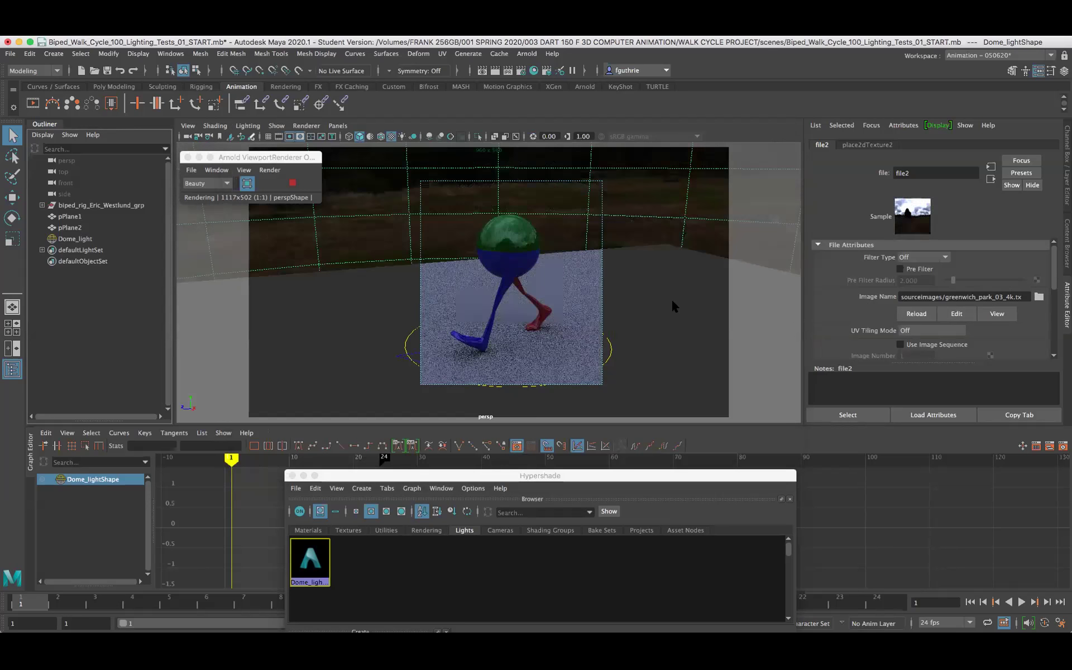
Return to the dome light's shape attributes and set its Exposure to 1
{"action": "mouse_move", "coordinate": [1050, 277]}
{"action": "left_mouse_down"}
{"action": "mouse_move", "coordinate": [1050, 310]}
{"action": "mouse_move", "coordinate": [1055, 265]}
{"action": "left_mouse_up"}
{"action": "left_click", "coordinate": [302, 564]}
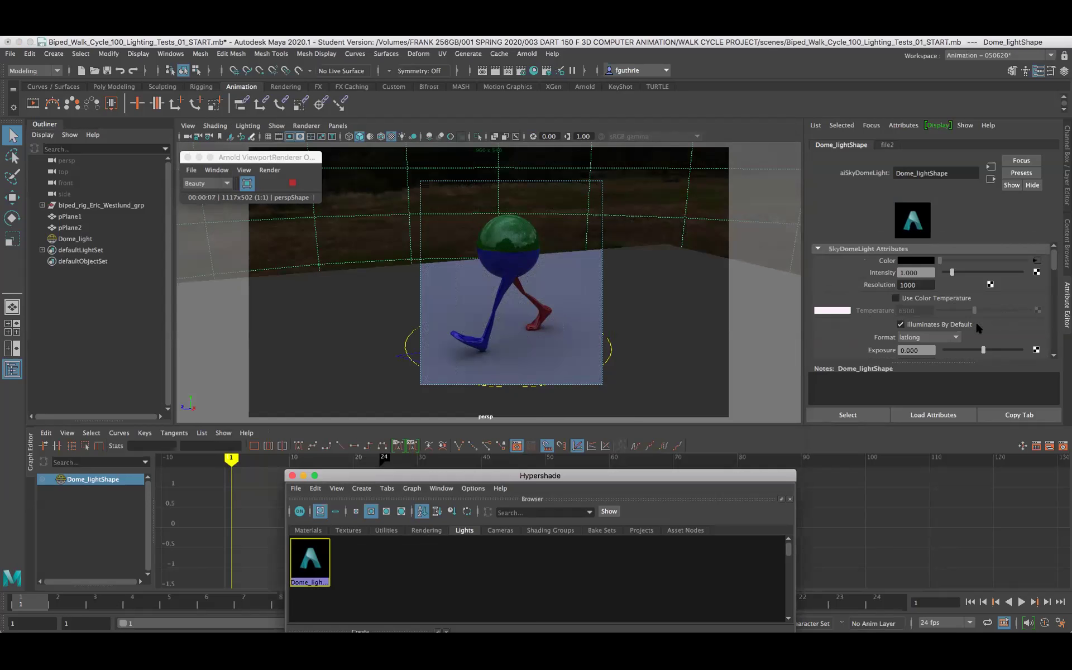
{"action": "left_click", "coordinate": [903, 350]}
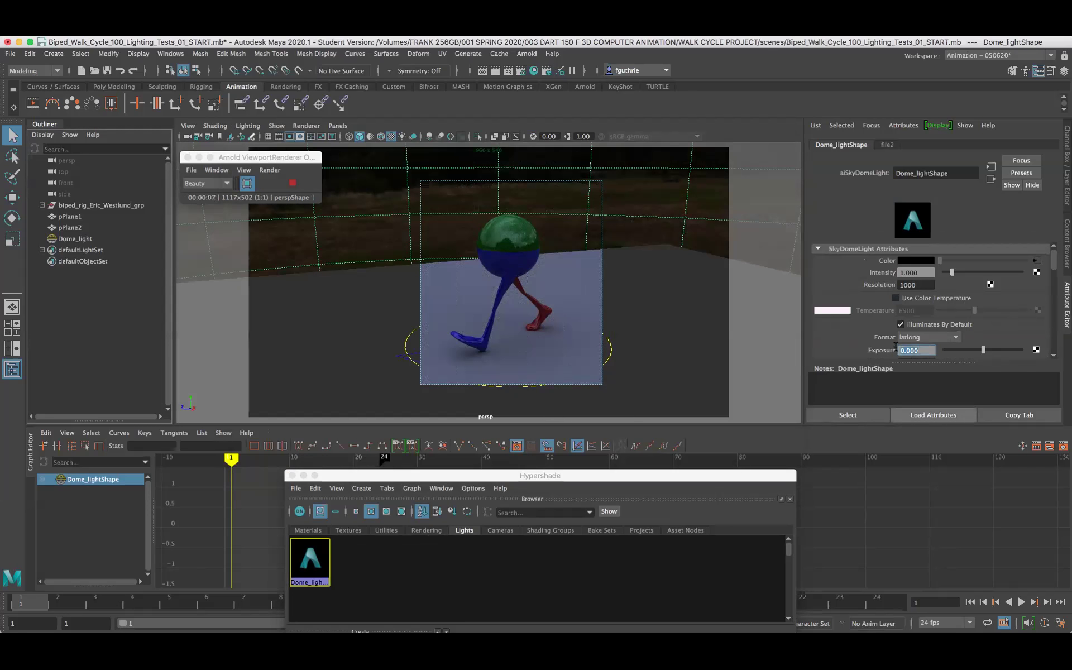
{"action": "type", "text": "1"}
{"action": "key", "text": "Return"}
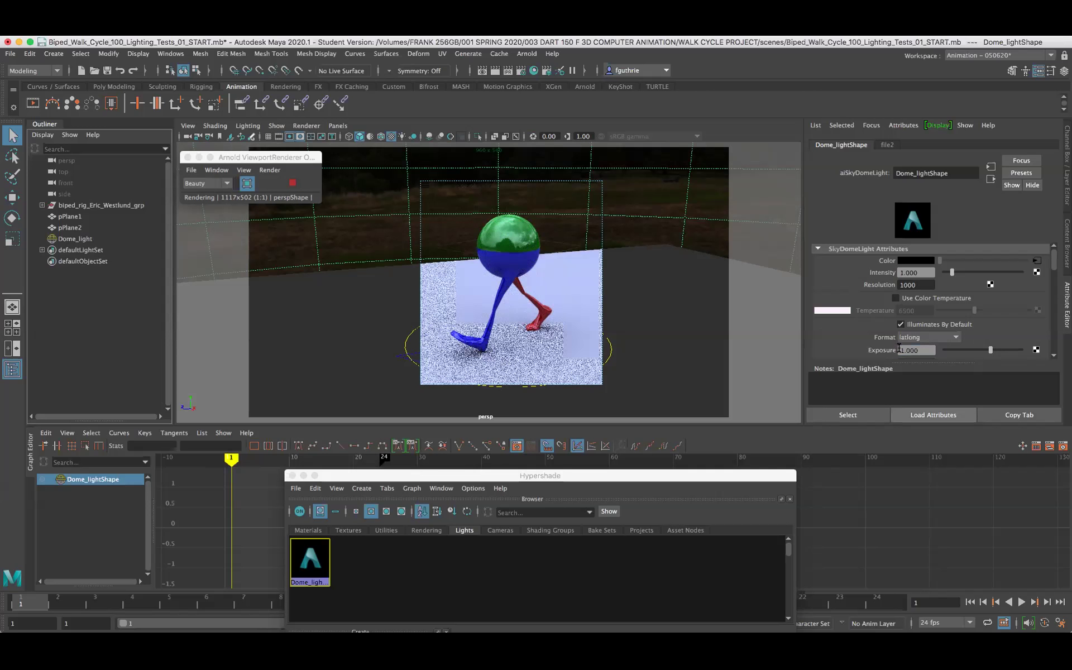
Turn off the crop region so the full viewport renders, and select defaultLightSet instead of the dome light
{"action": "left_click", "coordinate": [246, 184]}
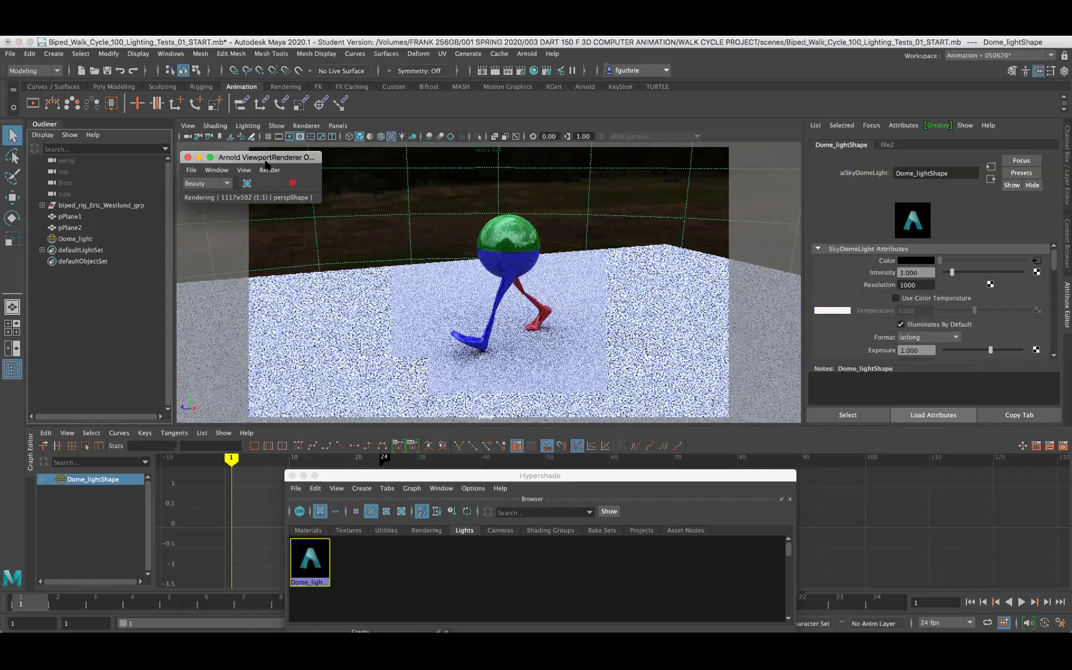
{"action": "left_click", "coordinate": [72, 300]}
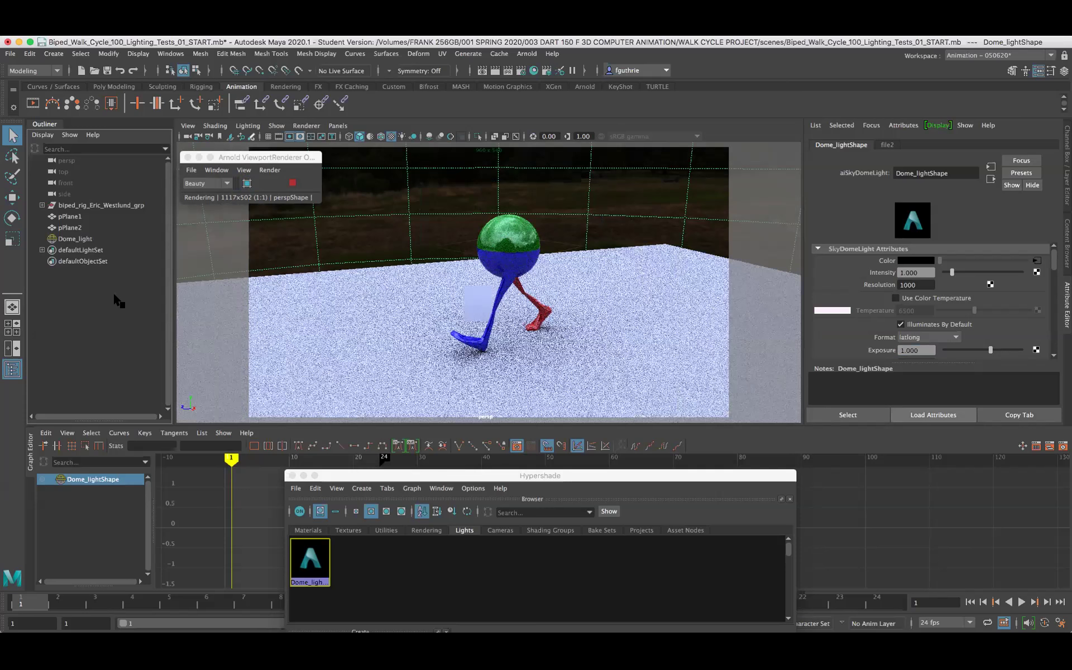
{"action": "left_click", "coordinate": [81, 249]}
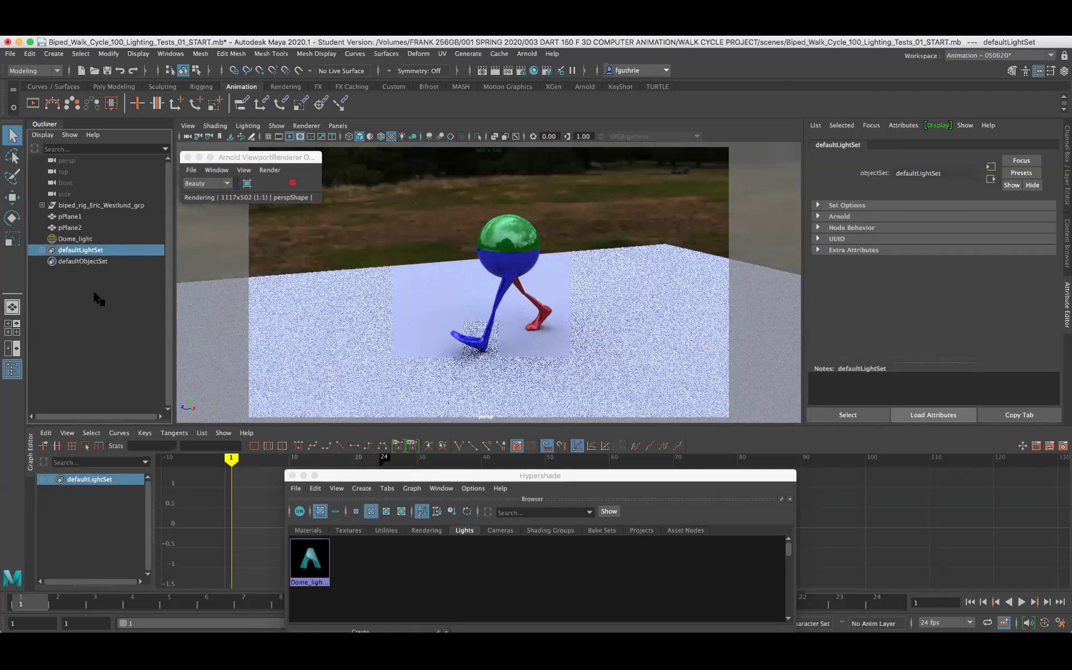
Examine the dome lighting, reflections and shadows on the biped from several angles, briefly checking the framing against the field chart
{"action": "mouse_move", "coordinate": [600, 287]}
{"action": "right_mouse_down", "text": "alt"}
{"action": "mouse_move", "coordinate": [651, 290]}
{"action": "mouse_move", "coordinate": [617, 273]}
{"action": "right_mouse_up", "text": "alt"}
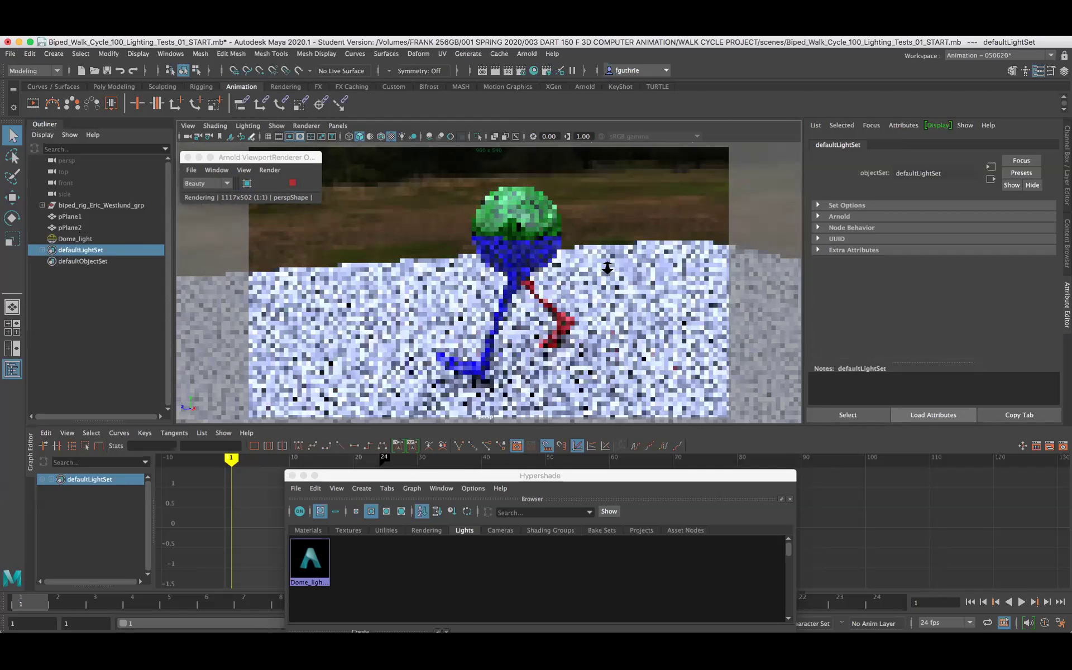
{"action": "mouse_move", "coordinate": [615, 273]}
{"action": "left_mouse_down", "text": "alt"}
{"action": "mouse_move", "coordinate": [584, 271]}
{"action": "mouse_move", "coordinate": [660, 269]}
{"action": "mouse_move", "coordinate": [518, 282]}
{"action": "mouse_move", "coordinate": [608, 274]}
{"action": "mouse_move", "coordinate": [599, 277]}
{"action": "left_mouse_up", "text": "alt"}
{"action": "mouse_move", "coordinate": [478, 297]}
{"action": "left_mouse_down", "text": "alt"}
{"action": "mouse_move", "coordinate": [507, 291]}
{"action": "mouse_move", "coordinate": [474, 299]}
{"action": "left_mouse_up", "text": "alt"}
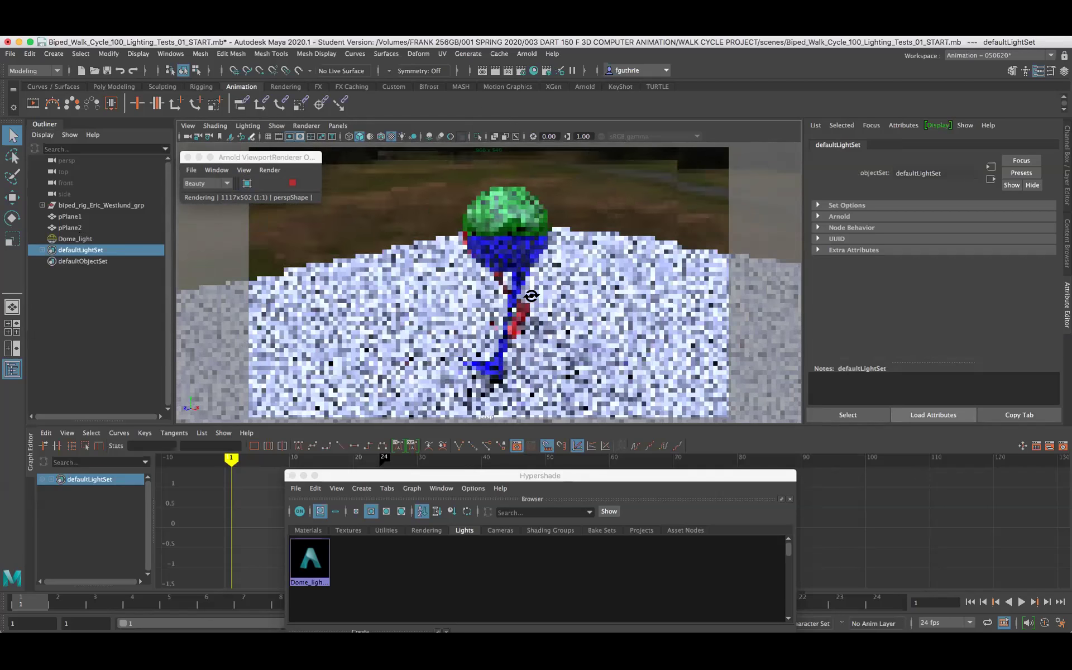
{"action": "left_click_drag", "start_coordinate": [551, 292], "coordinate": [470, 281], "text": "alt"}
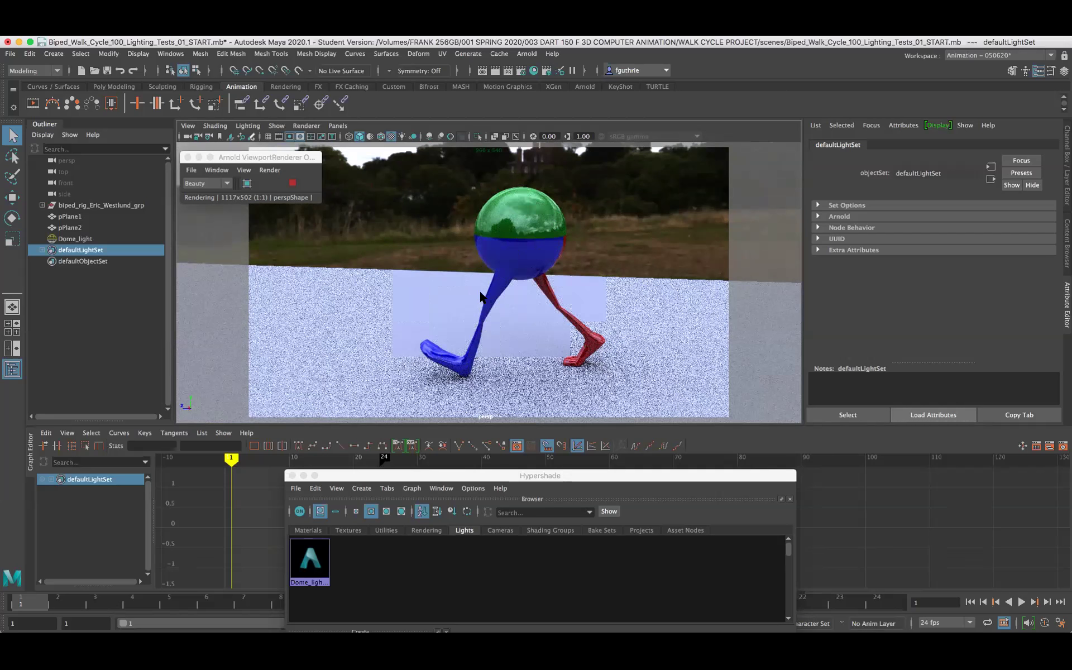
{"action": "left_click_drag", "start_coordinate": [471, 287], "coordinate": [546, 255], "text": "alt"}
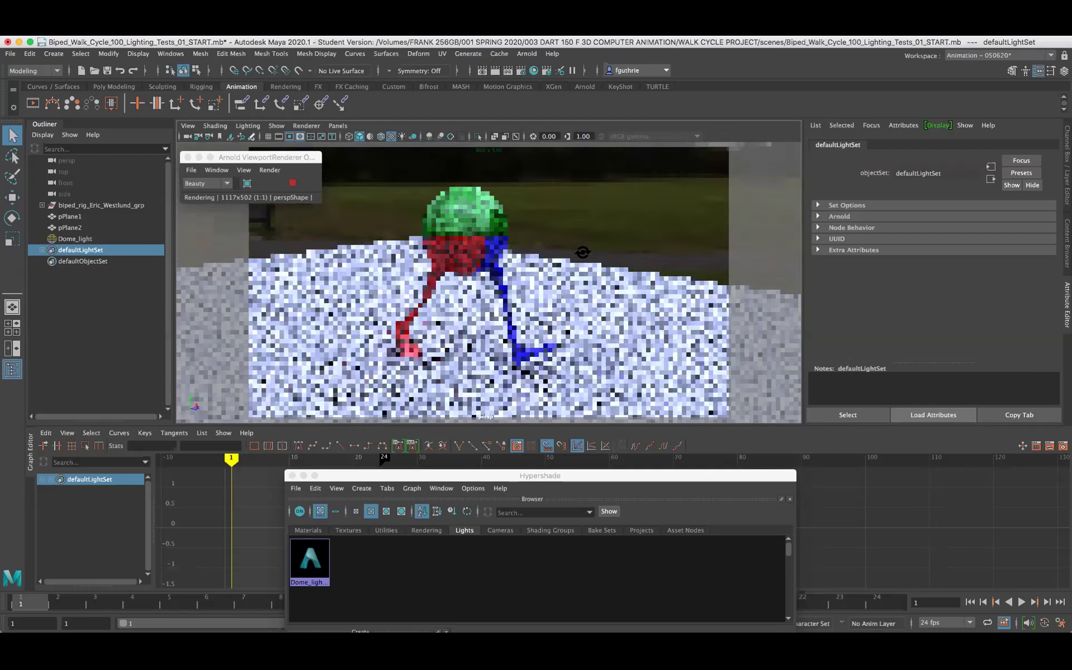
{"action": "left_click_drag", "start_coordinate": [474, 252], "coordinate": [520, 275], "text": "alt"}
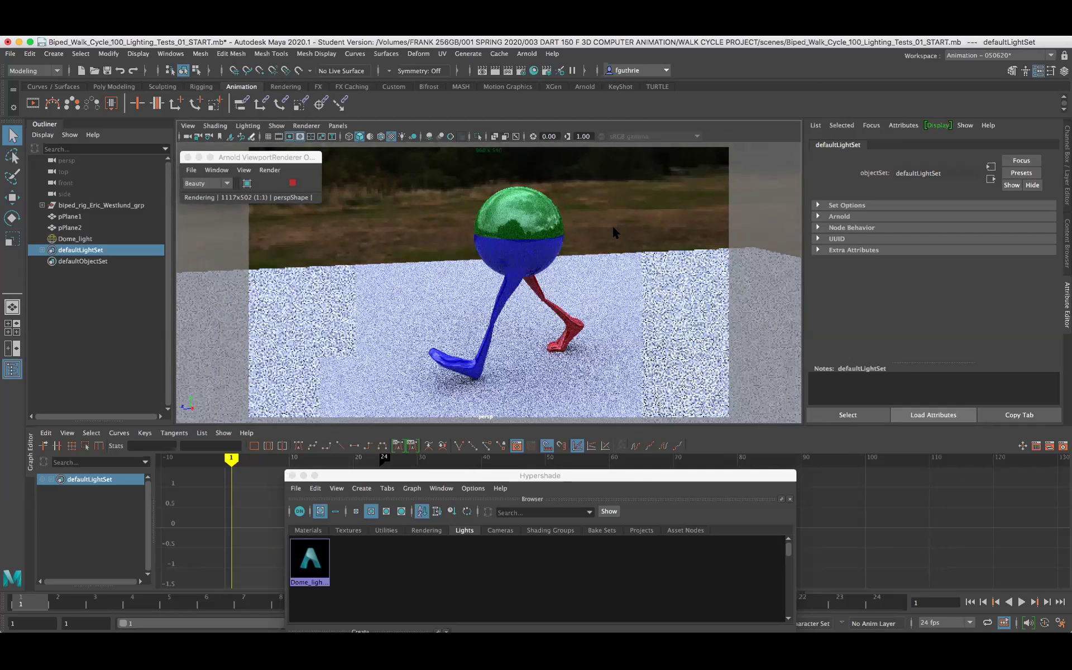
{"action": "middle_click_drag", "start_coordinate": [587, 236], "coordinate": [569, 238], "text": "alt"}
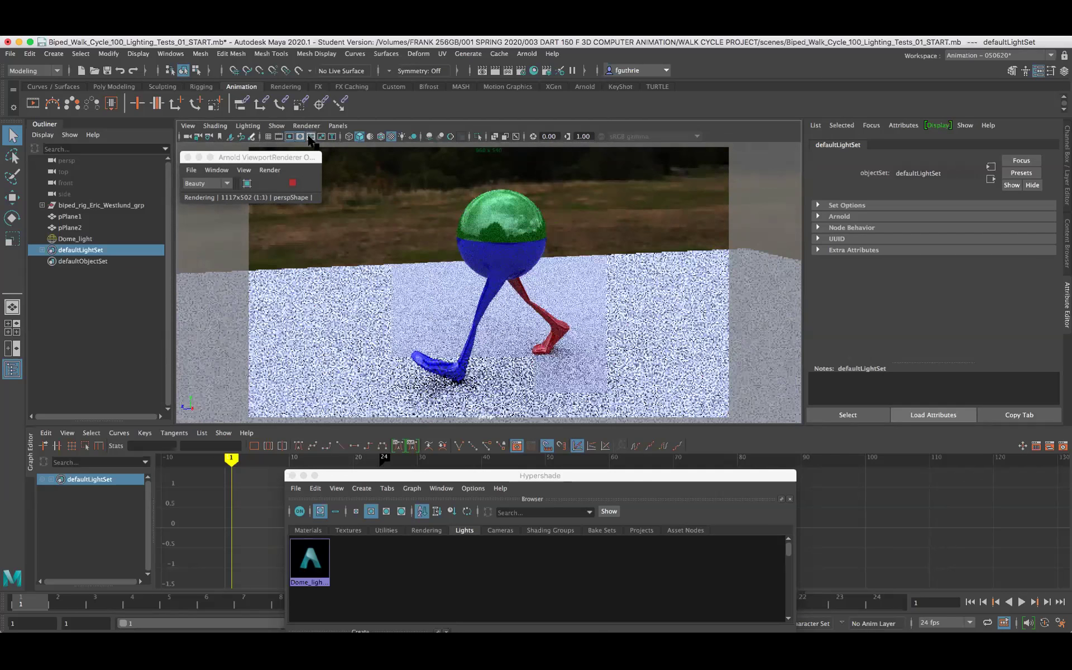
{"action": "left_click", "coordinate": [311, 137]}
{"action": "middle_click_drag", "start_coordinate": [524, 234], "coordinate": [502, 232], "text": "alt"}
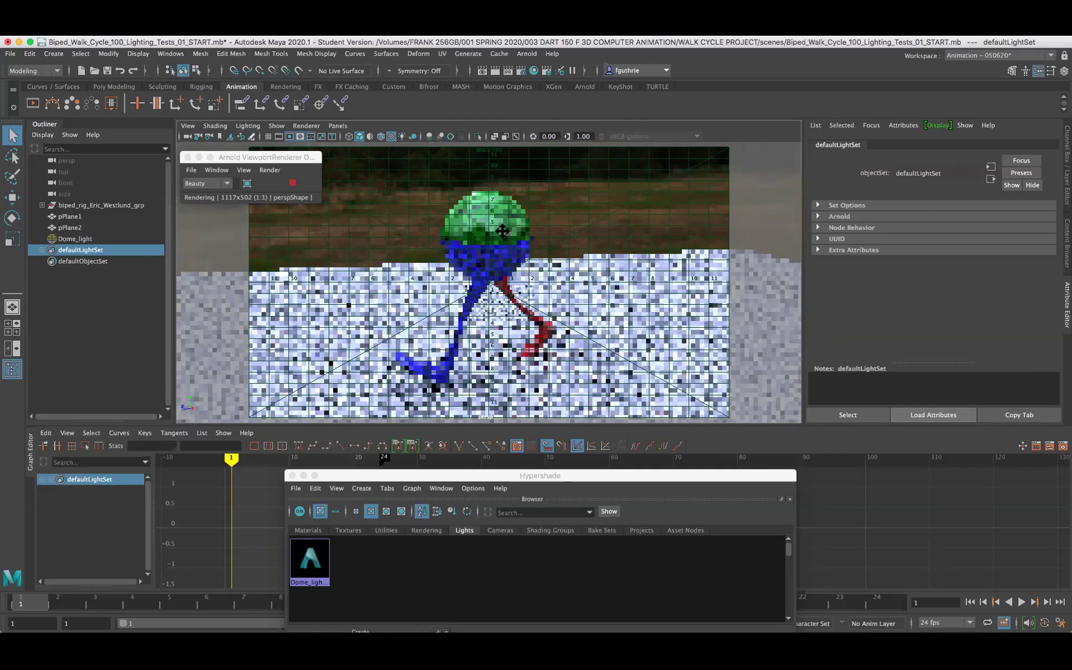
{"action": "left_click", "coordinate": [310, 137]}
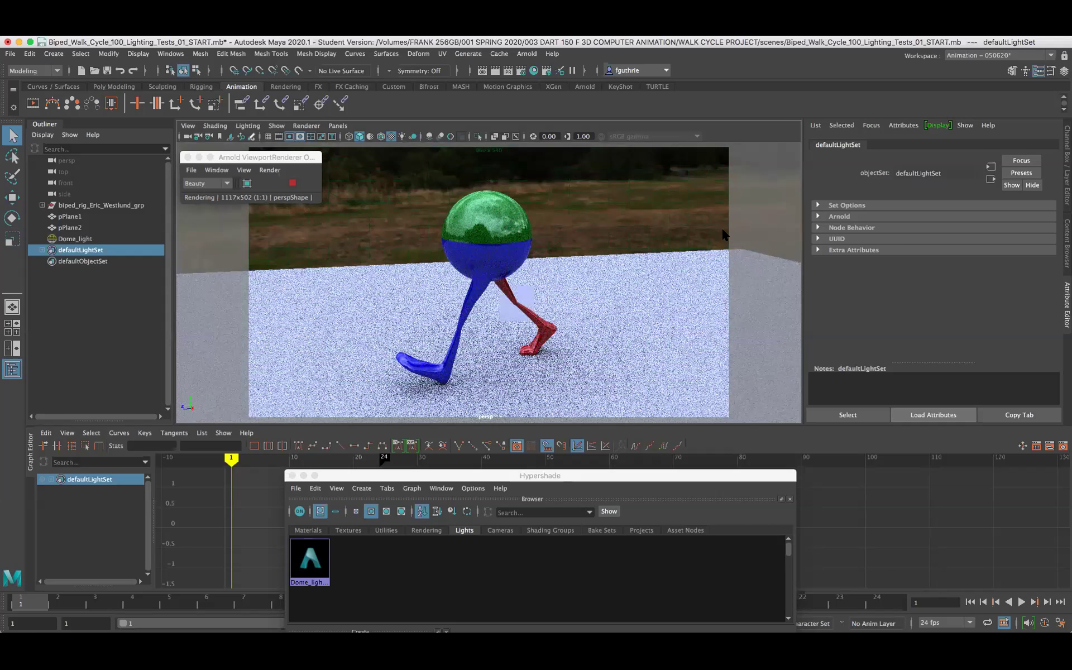
Select Dome_light and show its channel values together with the DOME_LIGHT display layer
{"action": "left_click", "coordinate": [88, 240]}
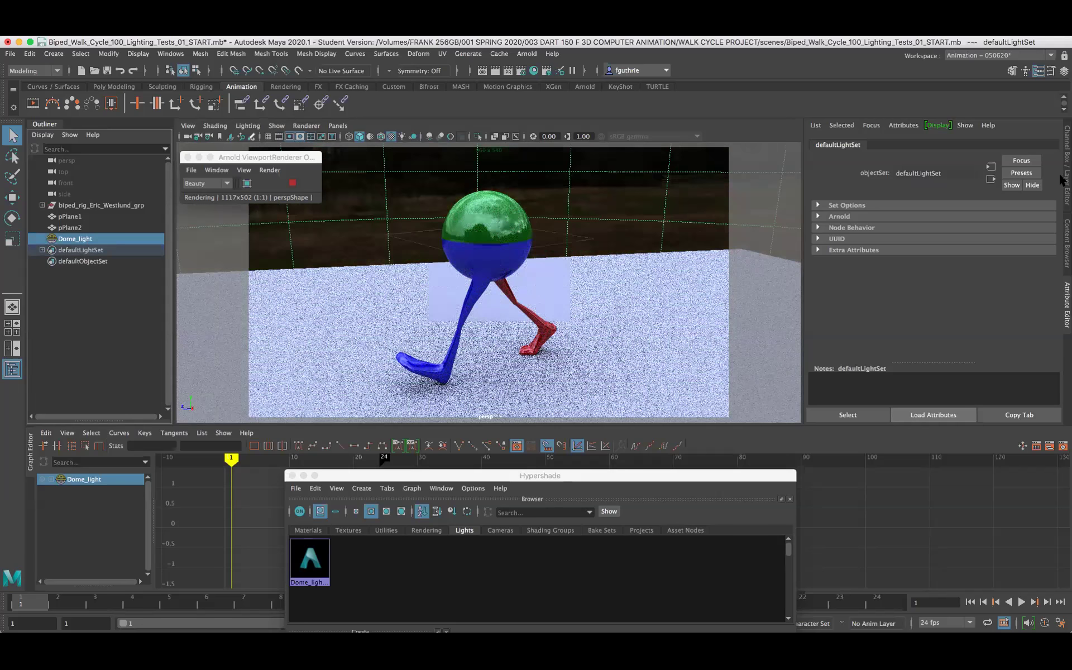
{"action": "left_click", "coordinate": [1064, 179]}
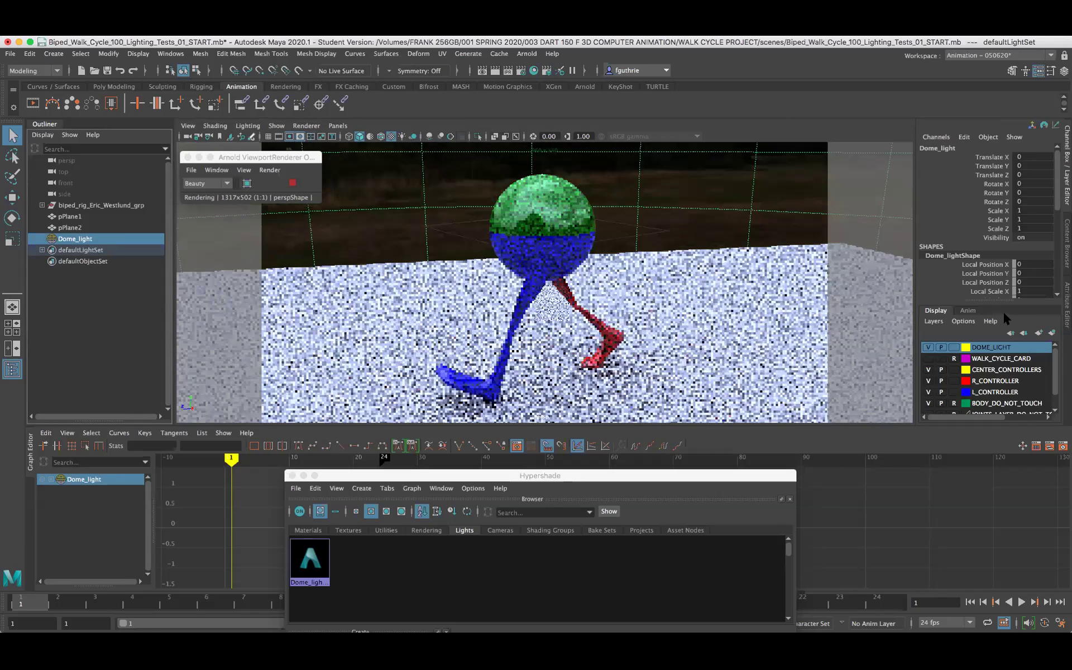
{"action": "left_click", "coordinate": [928, 348]}
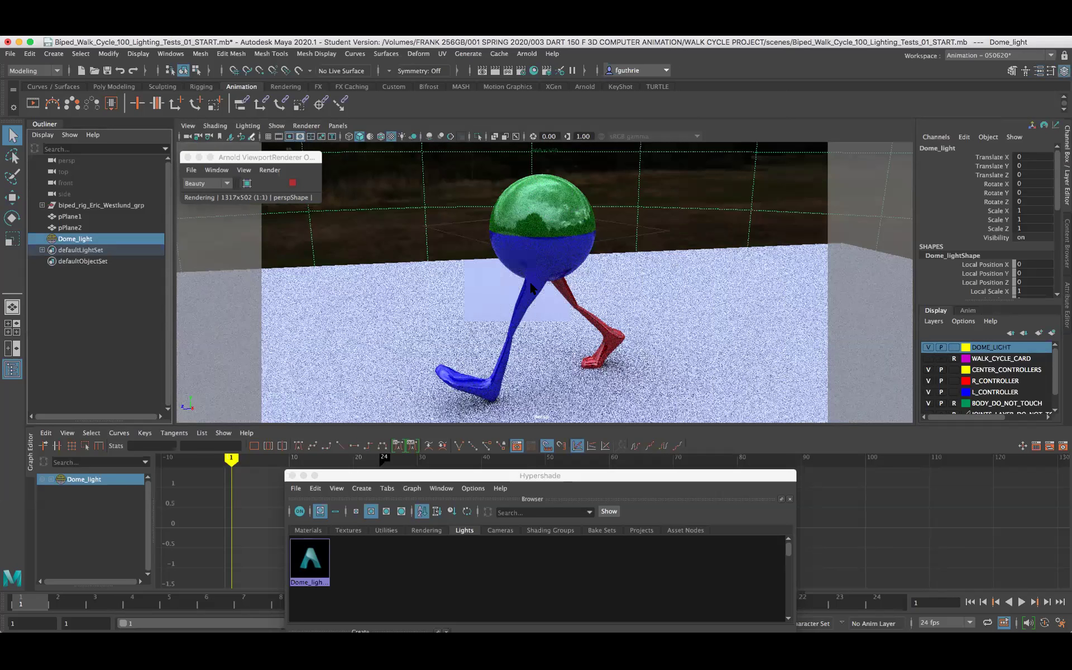
Check the Arnold test resolution choices, move the render options window clear of the viewport over the Outliner, and deselect the dome light
{"action": "left_click", "coordinate": [244, 171]}
{"action": "mouse_move", "coordinate": [254, 197]}
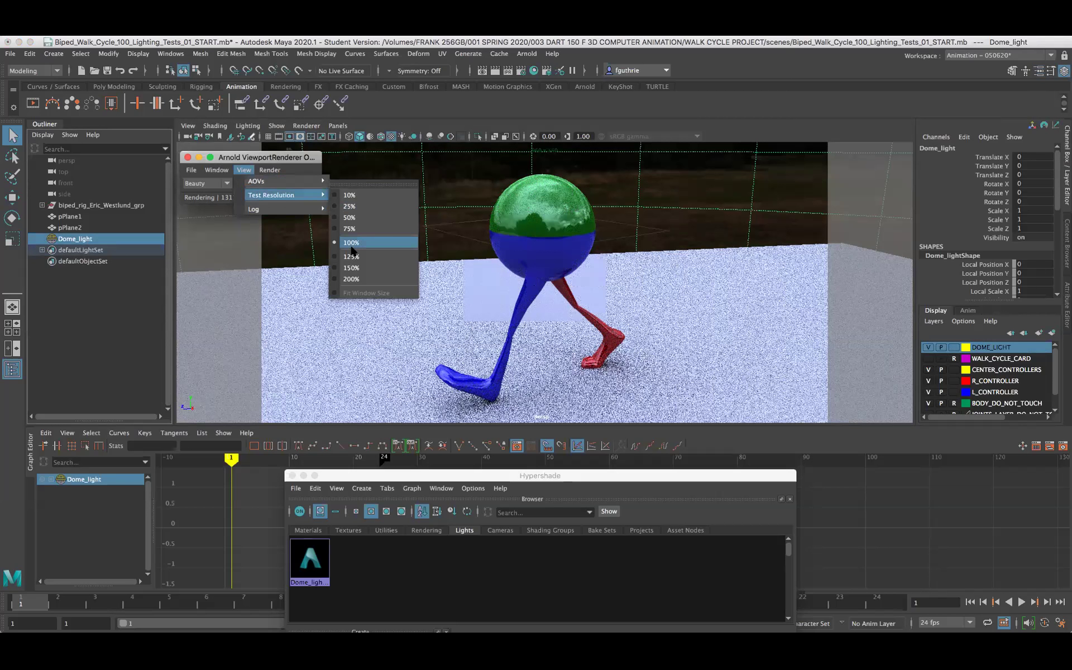
{"action": "left_click", "coordinate": [276, 161]}
{"action": "left_click_drag", "start_coordinate": [276, 161], "coordinate": [206, 155]}
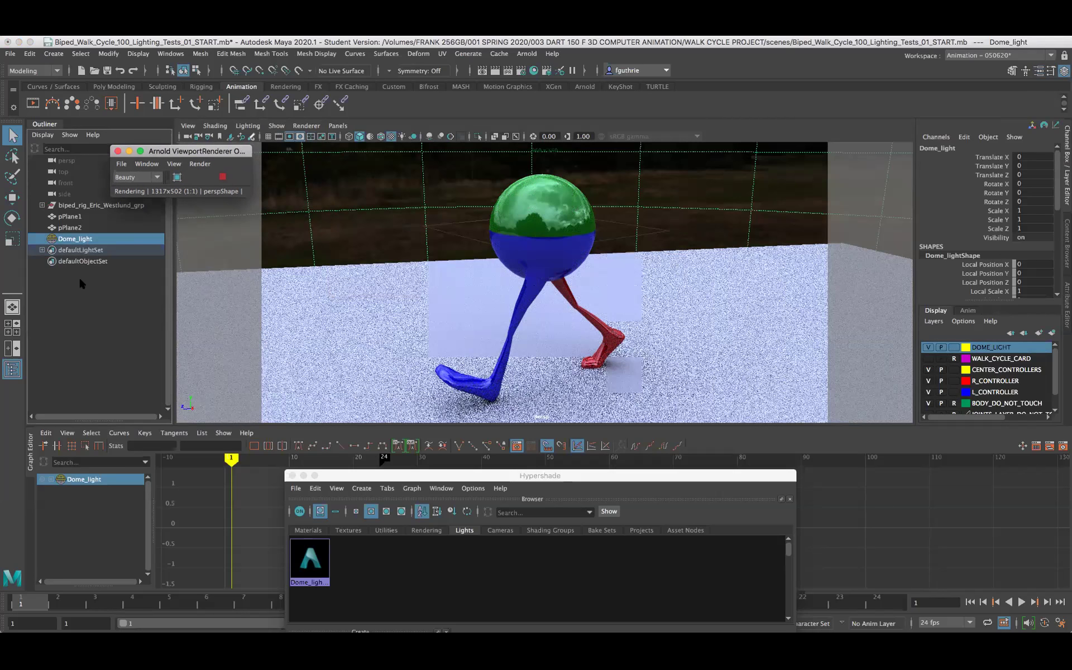
{"action": "left_click", "coordinate": [81, 285]}
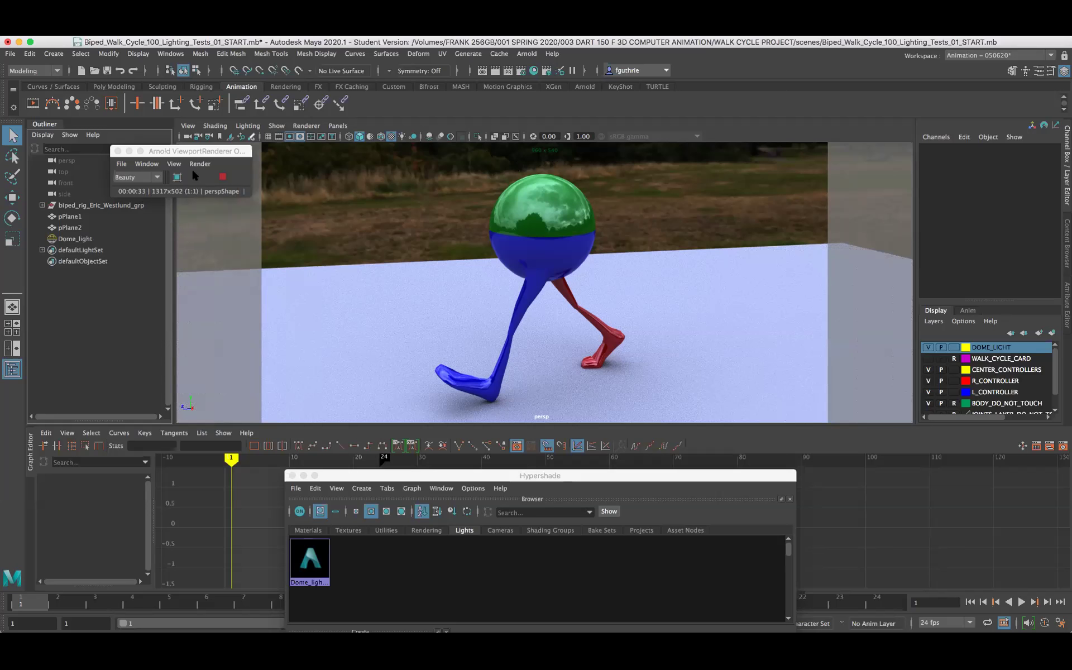
Set the Arnold viewport render's test resolution to 200%
{"action": "left_click", "coordinate": [175, 163]}
{"action": "mouse_move", "coordinate": [193, 190]}
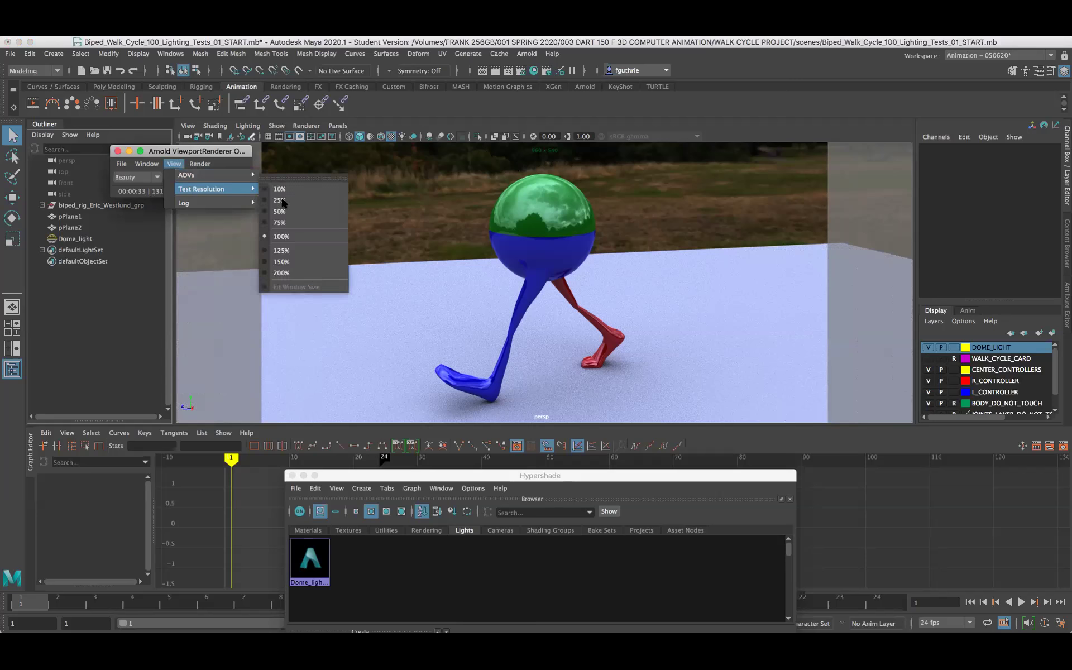
{"action": "left_click", "coordinate": [279, 273]}
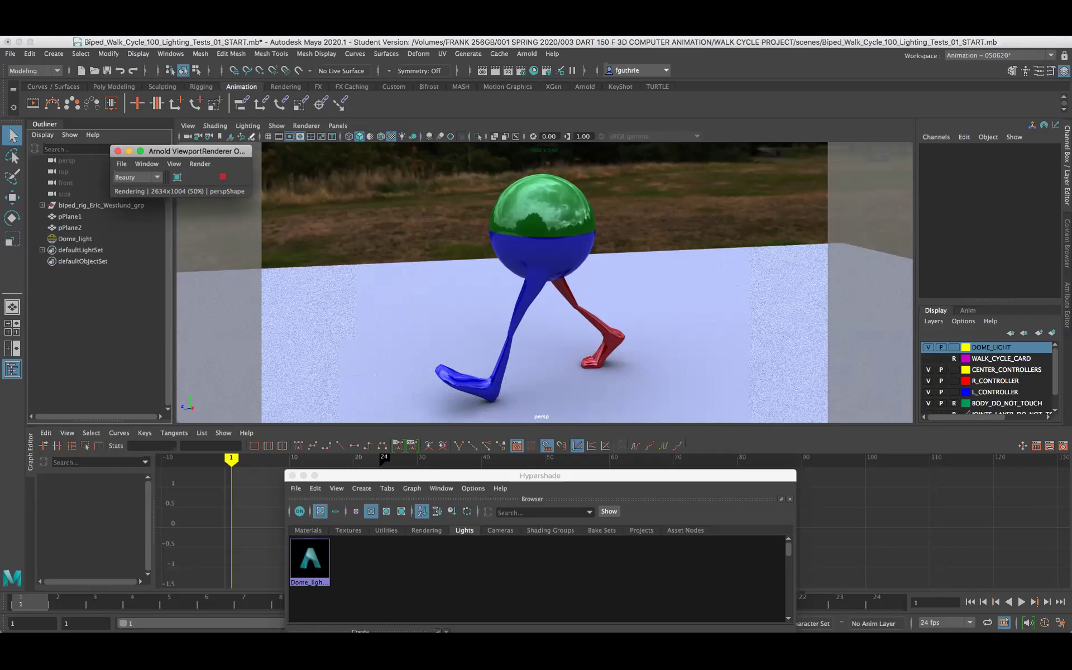
{"action": "left_click", "coordinate": [1063, 433]}
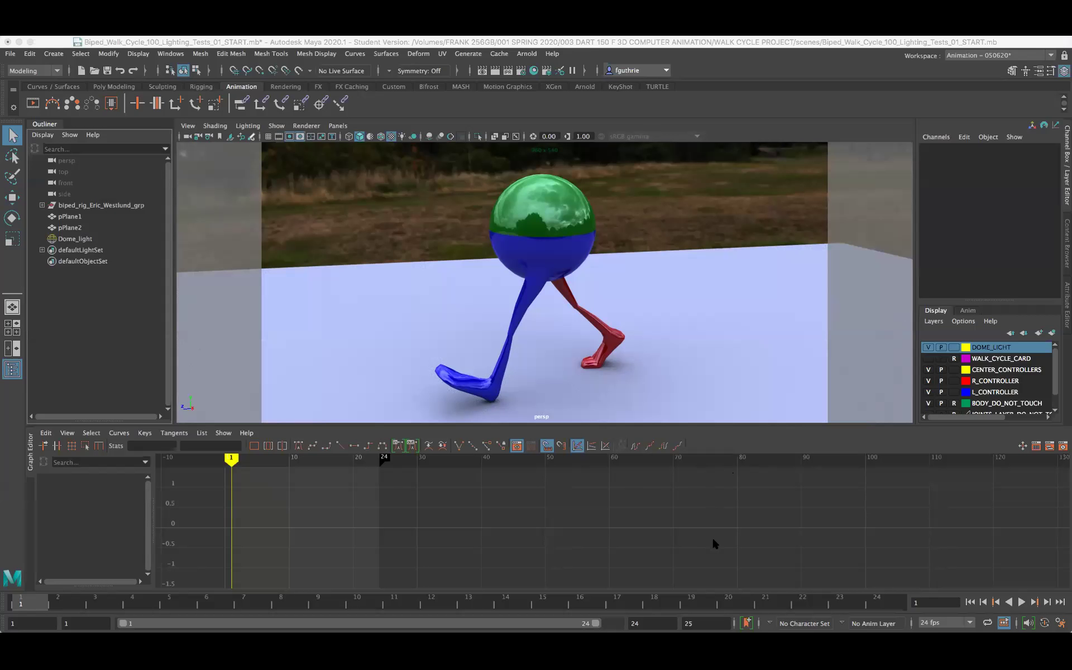
{"action": "left_click", "coordinate": [684, 527]}
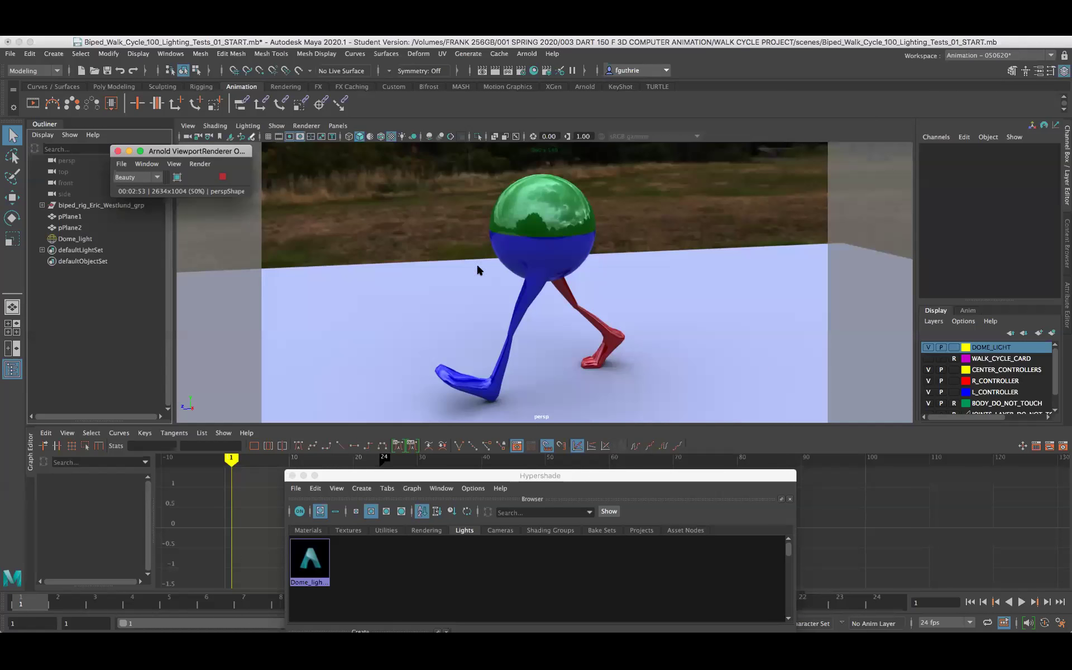
Select Dome_light and set the Arnold viewport render's test resolution to 100%
{"action": "left_click", "coordinate": [105, 240]}
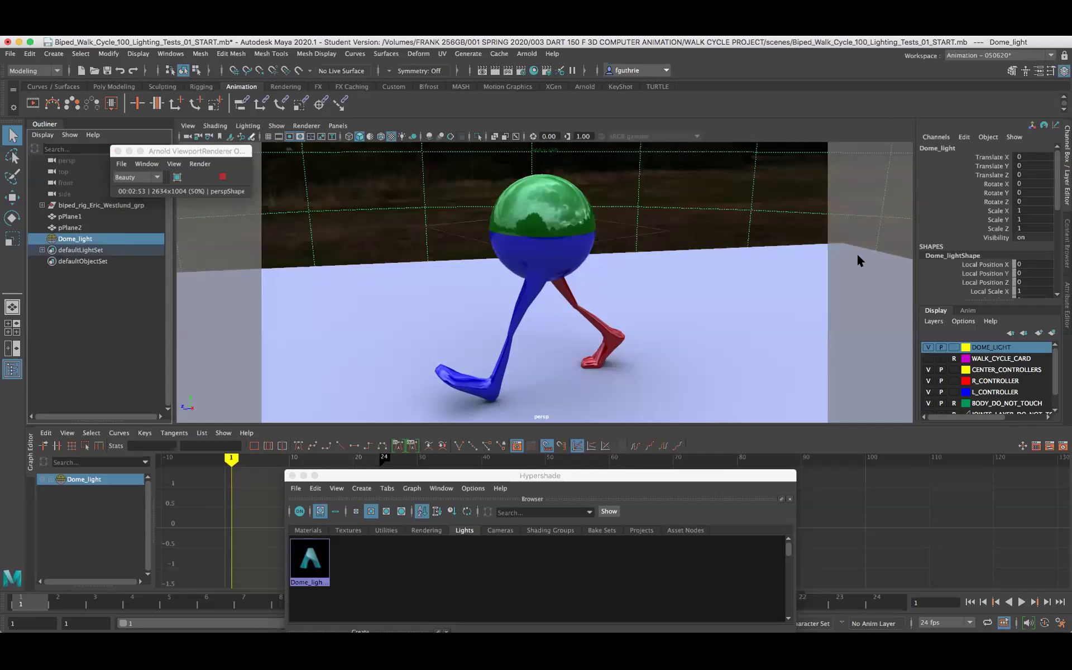
{"action": "left_click", "coordinate": [174, 163]}
{"action": "mouse_move", "coordinate": [186, 189]}
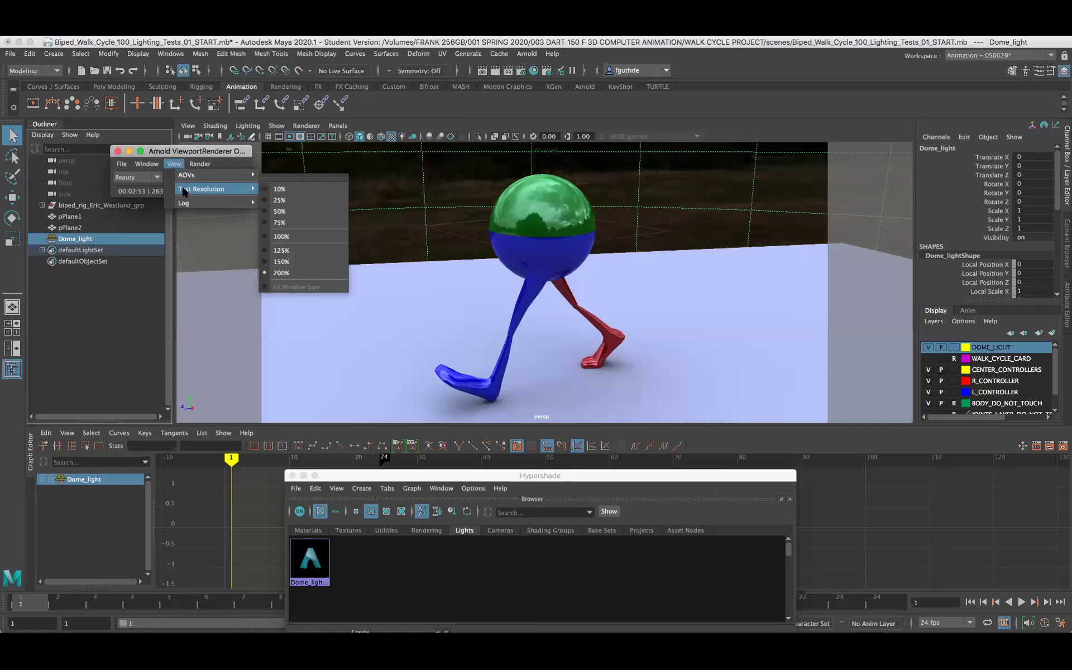
{"action": "left_click", "coordinate": [296, 236]}
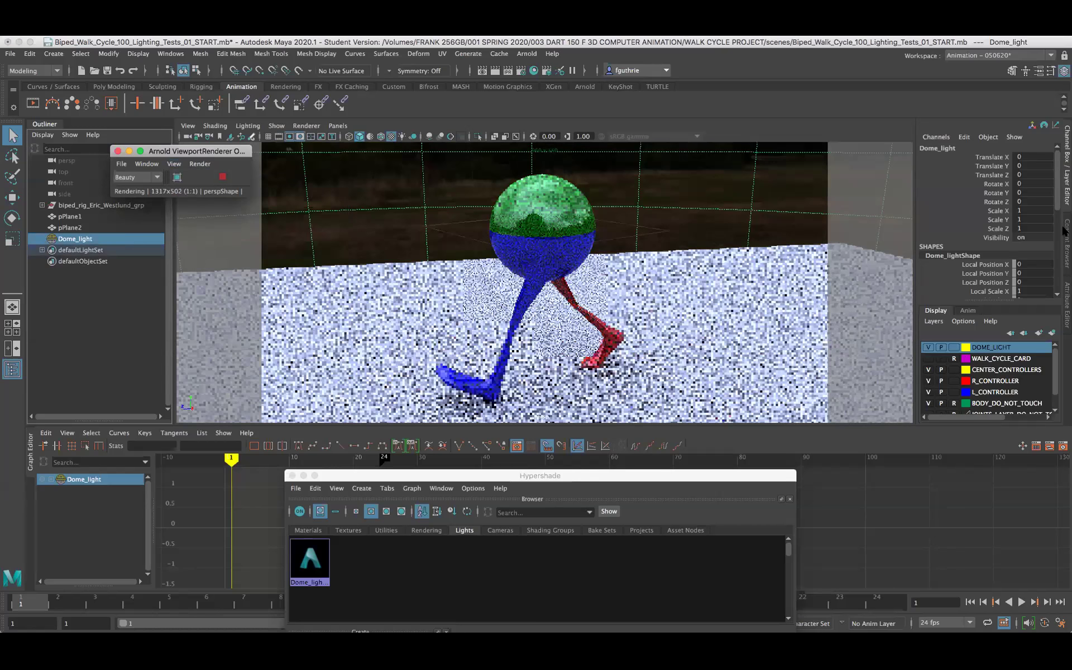
Show the Dome_lightShape attributes and set the sky dome light's exposure to 1.5
{"action": "left_click", "coordinate": [1065, 302]}
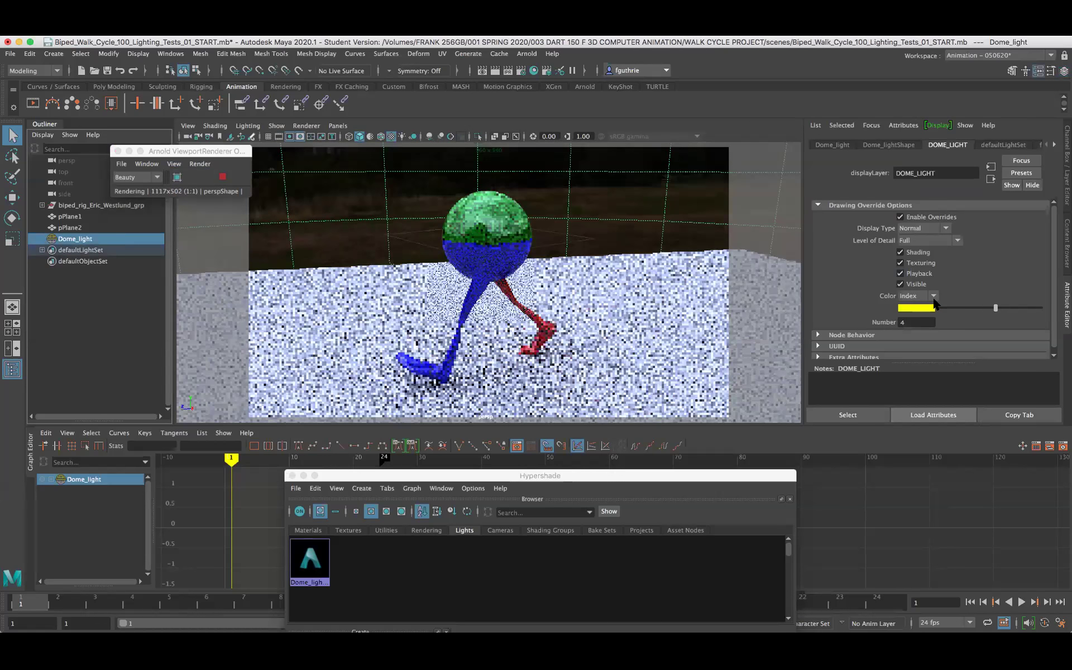
{"action": "left_click", "coordinate": [1047, 144]}
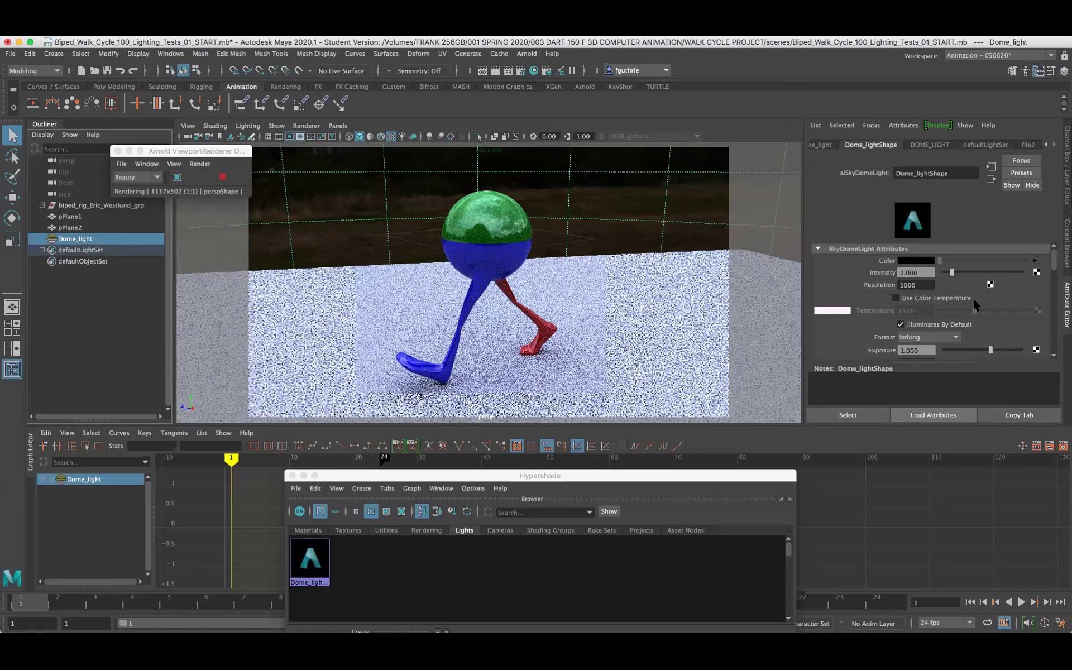
{"action": "left_click_drag", "start_coordinate": [1050, 259], "coordinate": [1051, 267]}
{"action": "left_click_drag", "start_coordinate": [926, 294], "coordinate": [884, 290]}
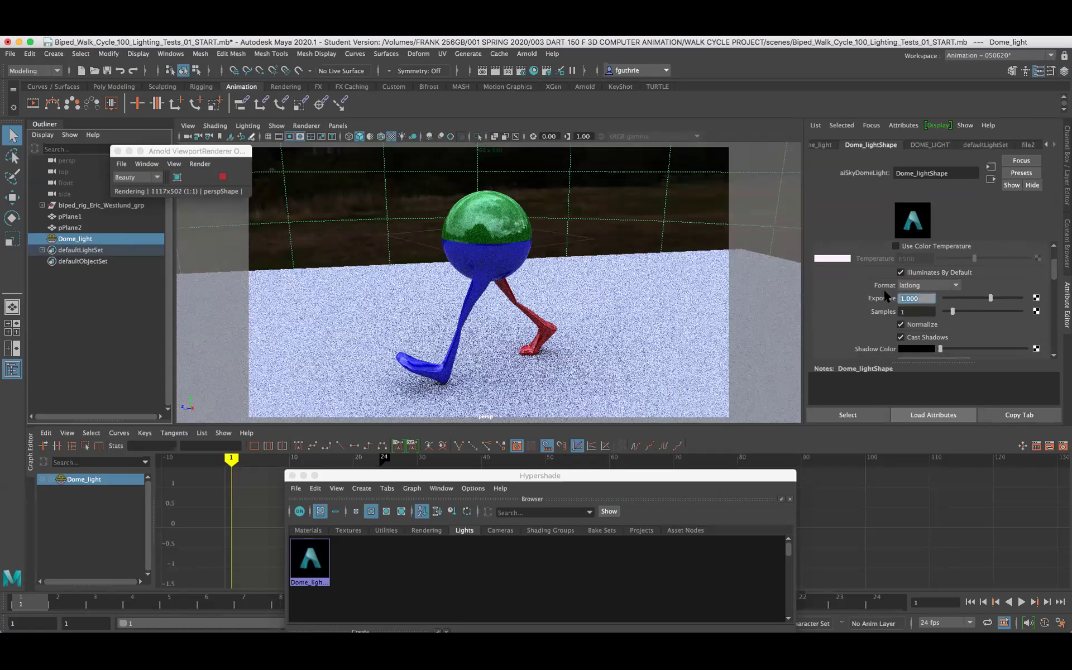
{"action": "type", "text": "1.5"}
{"action": "key", "text": "Return"}
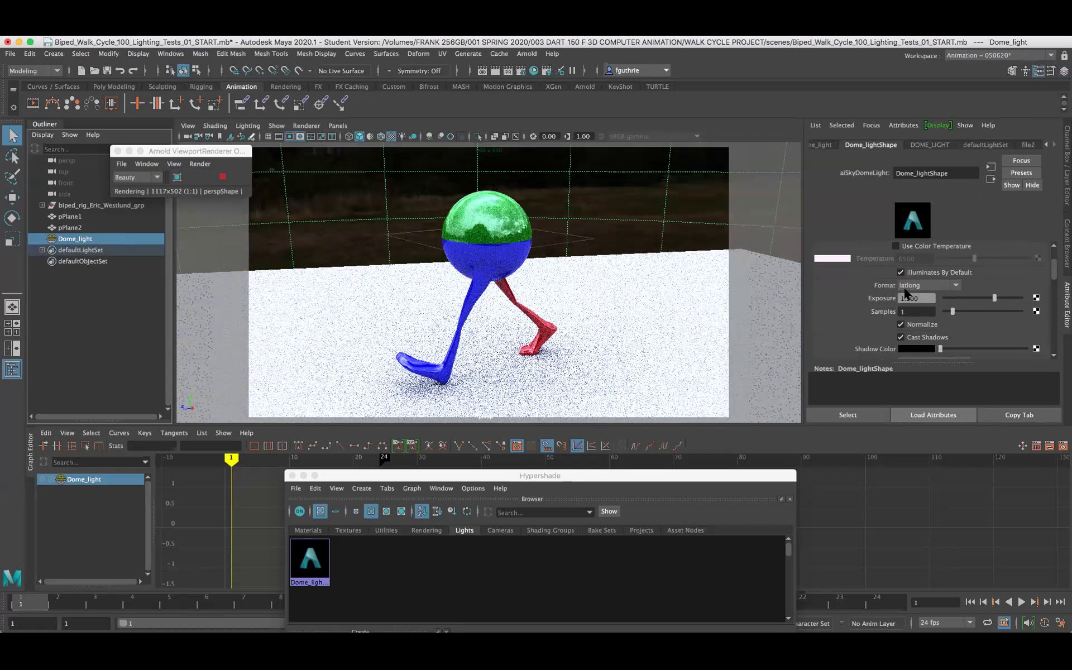
Check the render with the dome light deselected, reselect Dome_light and set its exposure to 1.25
{"action": "left_click", "coordinate": [128, 293]}
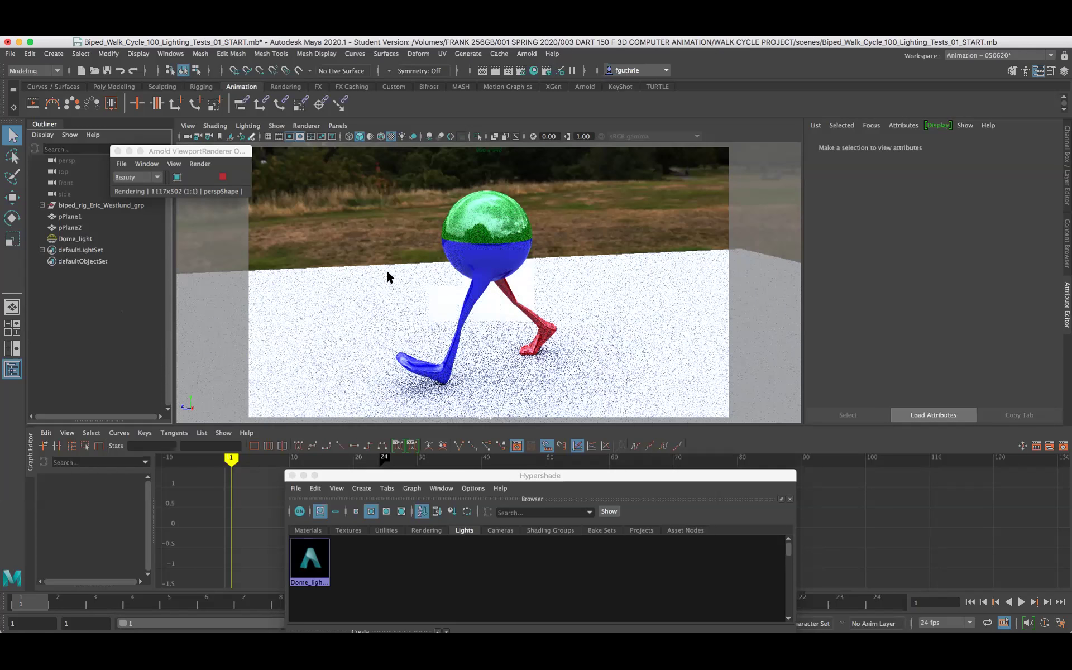
{"action": "left_click", "coordinate": [85, 239]}
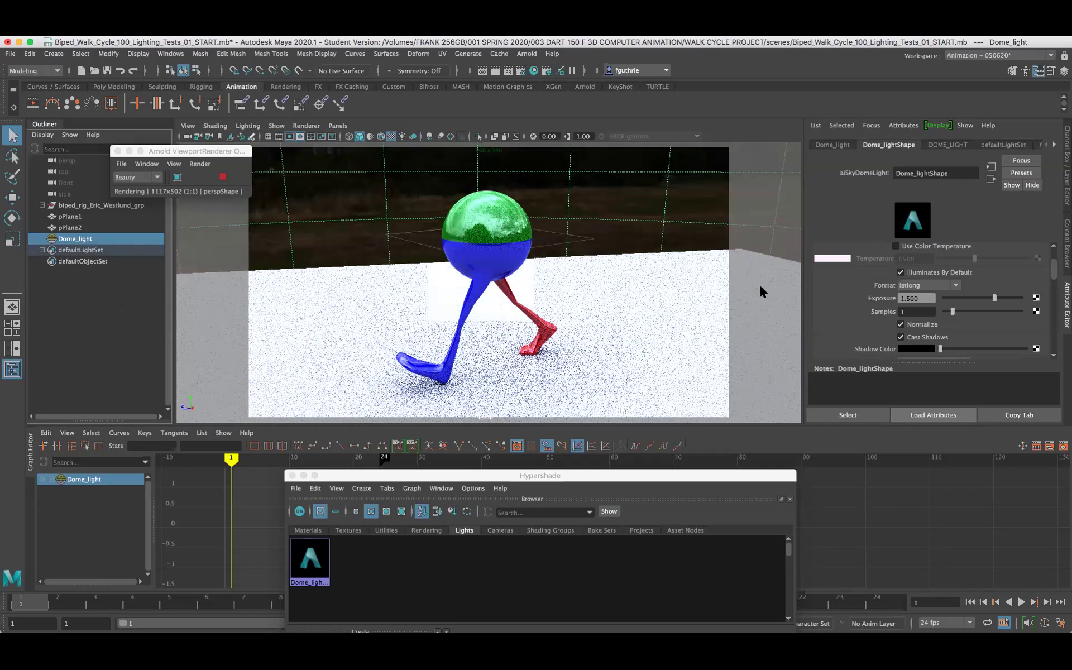
{"action": "left_click_drag", "start_coordinate": [902, 298], "coordinate": [934, 300]}
{"action": "type", "text": "1.25"}
{"action": "key", "text": "Return"}
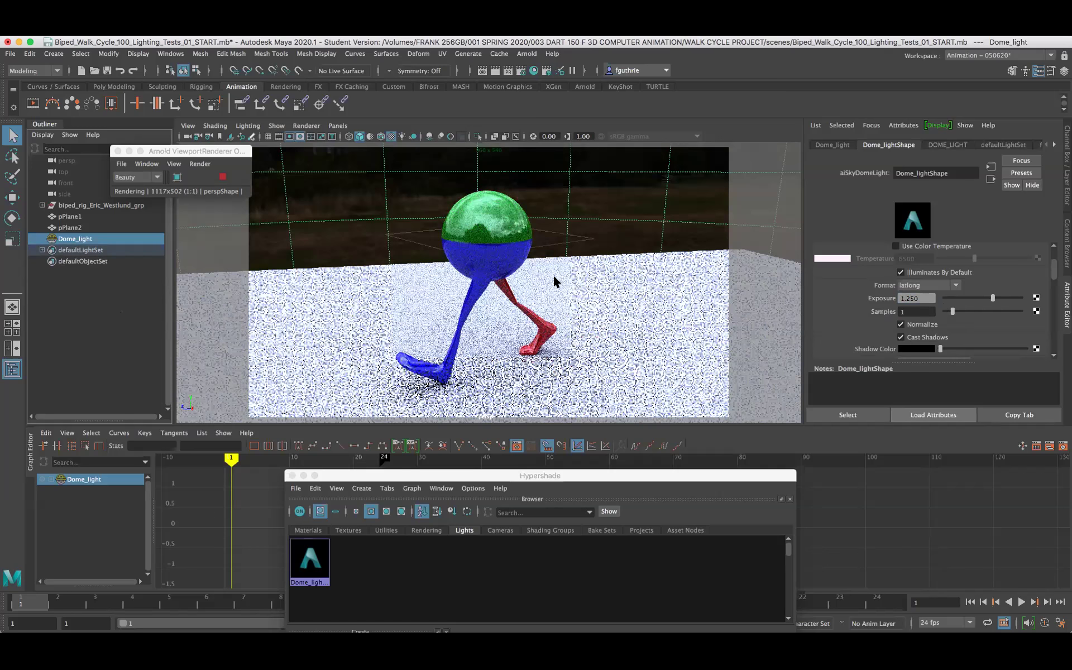
Stop the Arnold viewport render, set its test resolution to 50% and start rendering again
{"action": "left_click", "coordinate": [222, 177]}
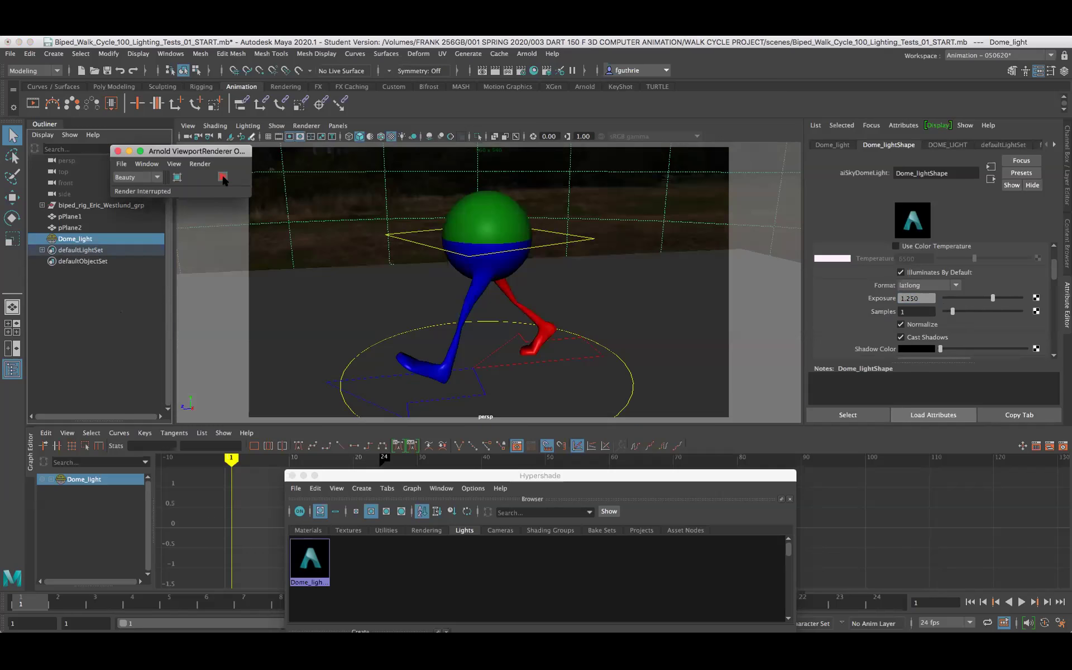
{"action": "left_click", "coordinate": [202, 164]}
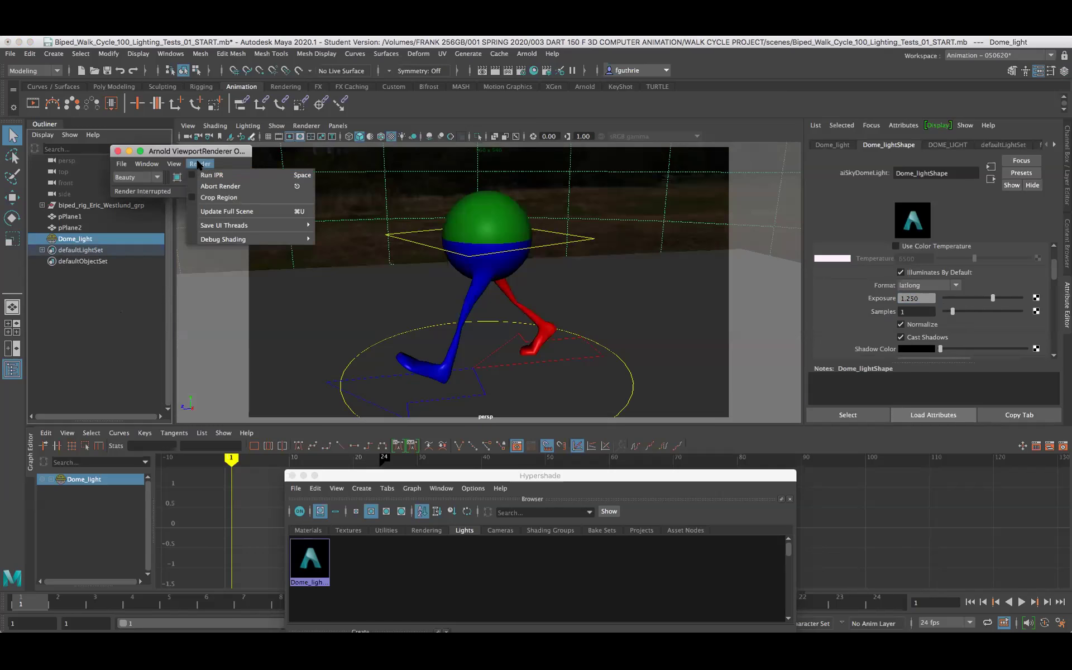
{"action": "left_click", "coordinate": [175, 165]}
{"action": "mouse_move", "coordinate": [240, 188]}
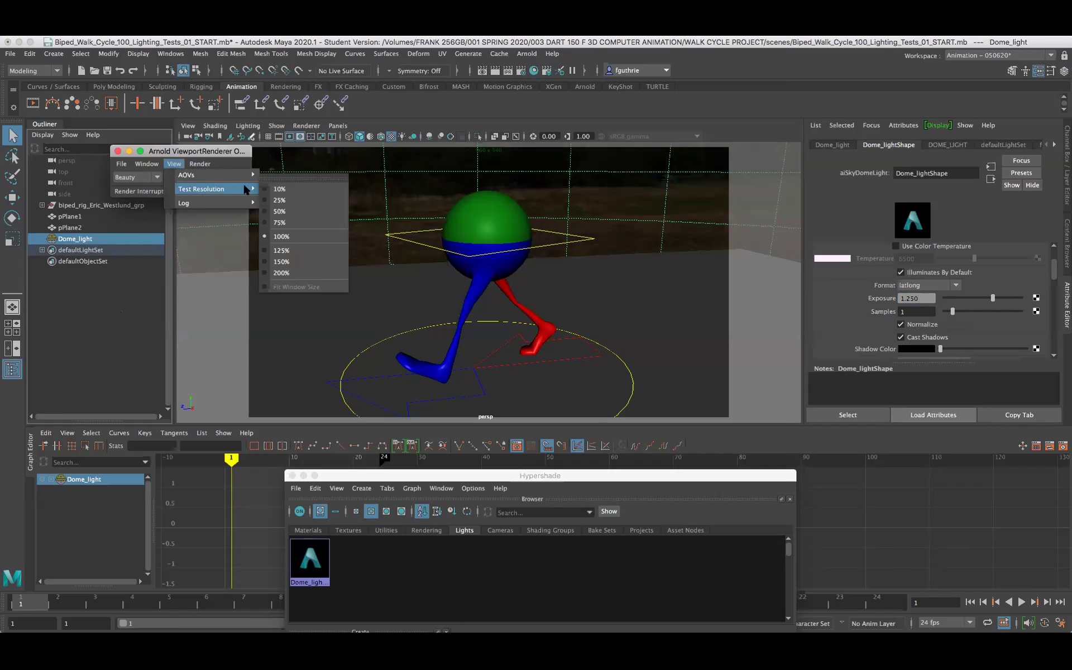
{"action": "left_click", "coordinate": [287, 211]}
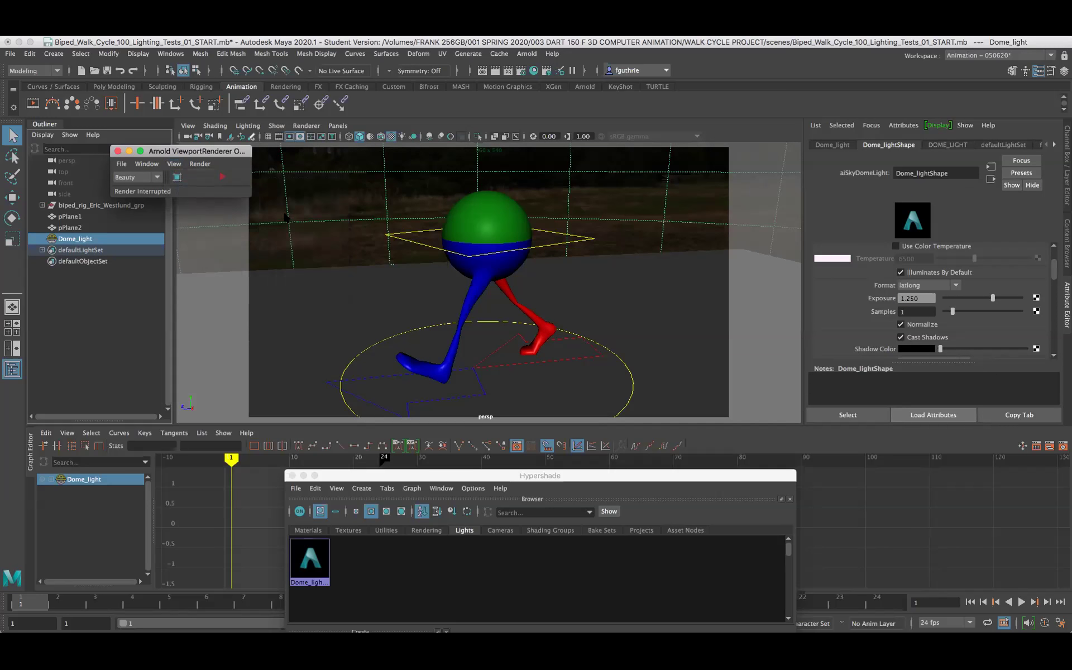
{"action": "left_click", "coordinate": [223, 177]}
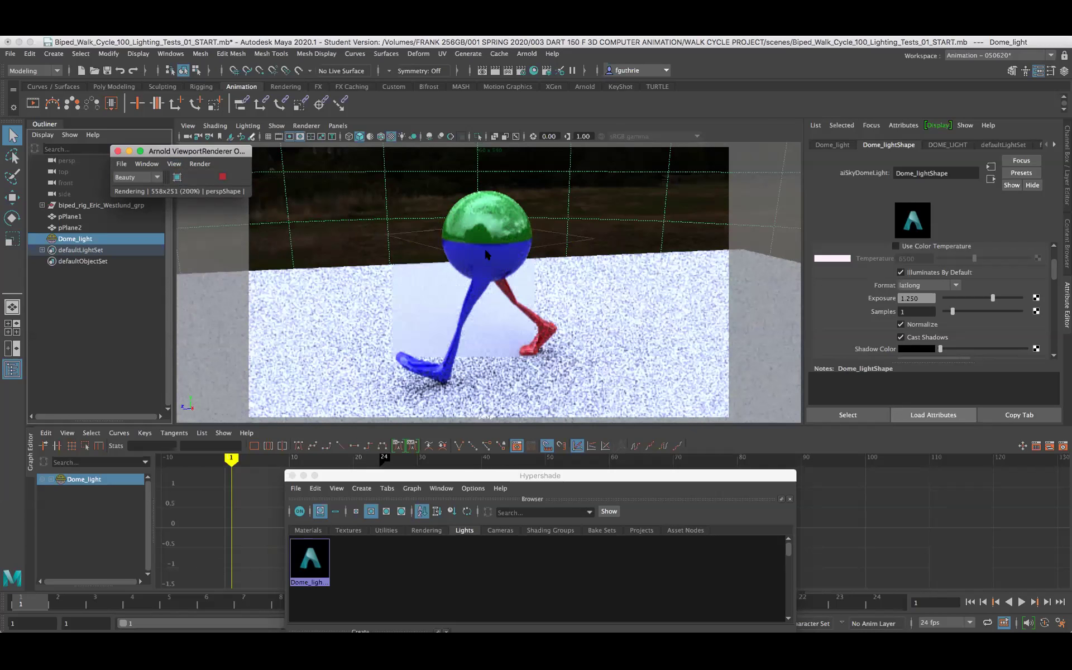
Interrupt the Arnold viewport render, restart it with a full scene update, and view the biped from a slightly different angle
{"action": "left_click", "coordinate": [200, 166]}
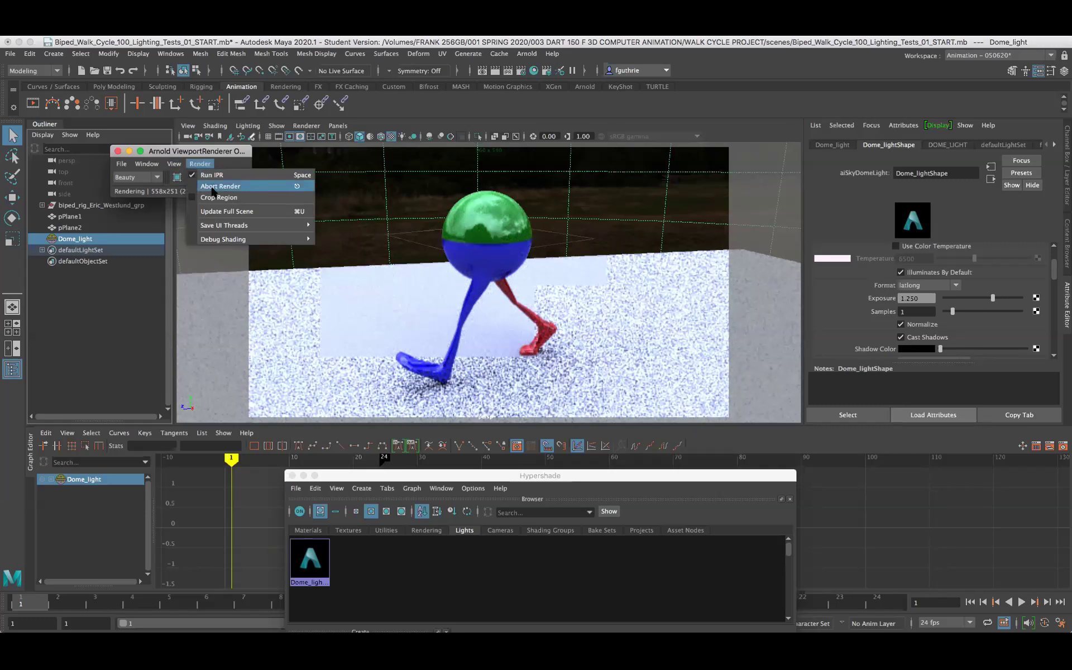
{"action": "left_click", "coordinate": [184, 152]}
{"action": "left_click", "coordinate": [222, 175]}
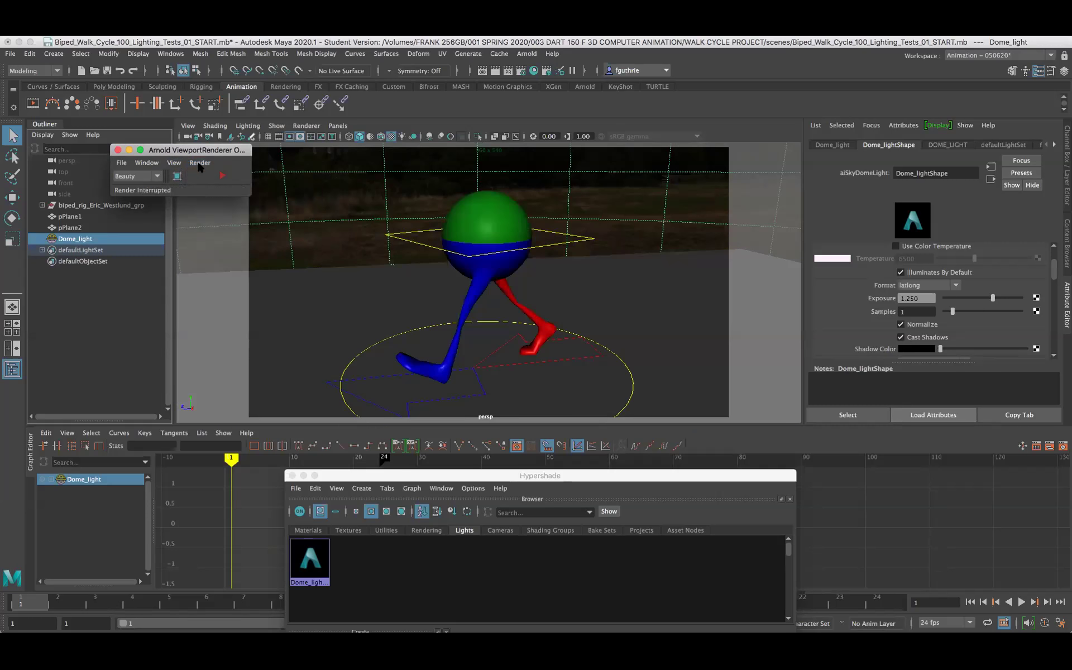
{"action": "left_click", "coordinate": [199, 163]}
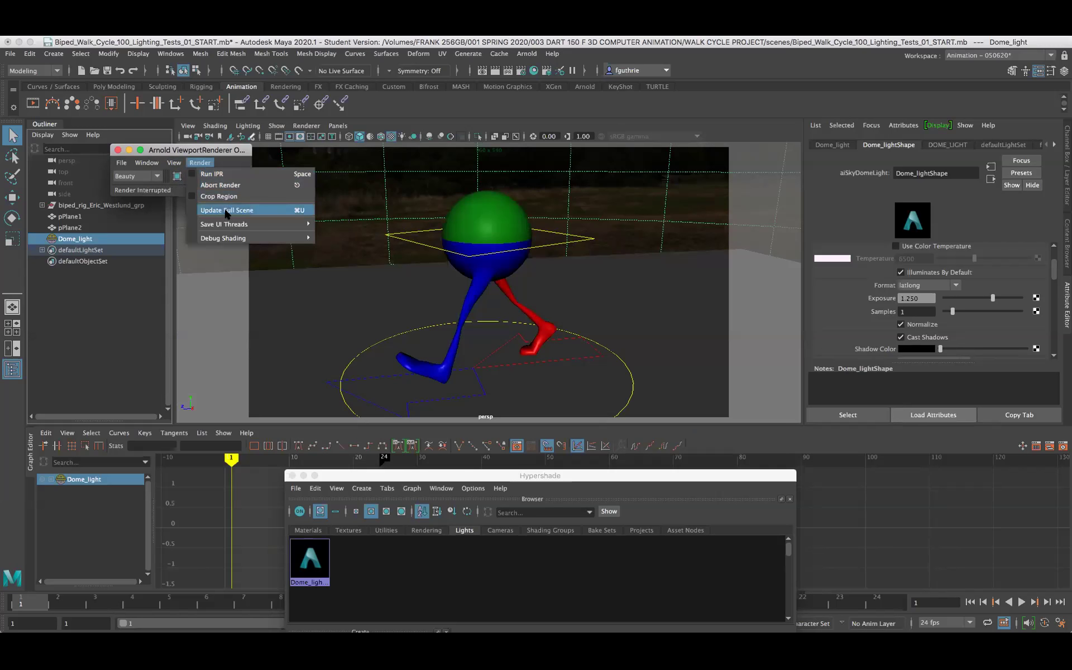
{"action": "key", "text": "Return"}
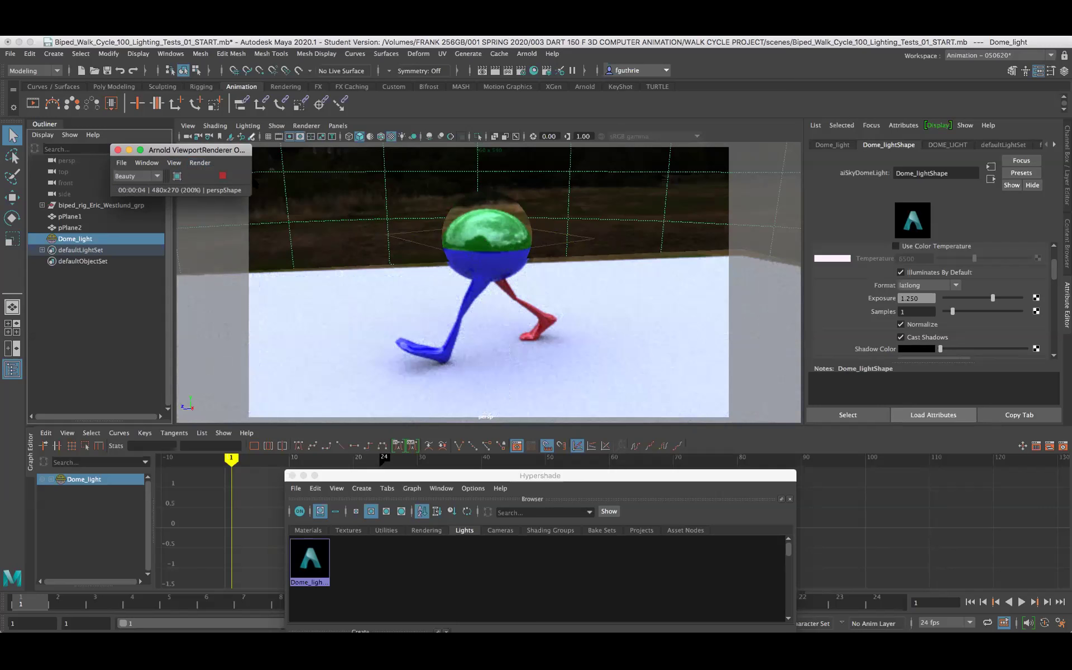
{"action": "left_click", "coordinate": [201, 162]}
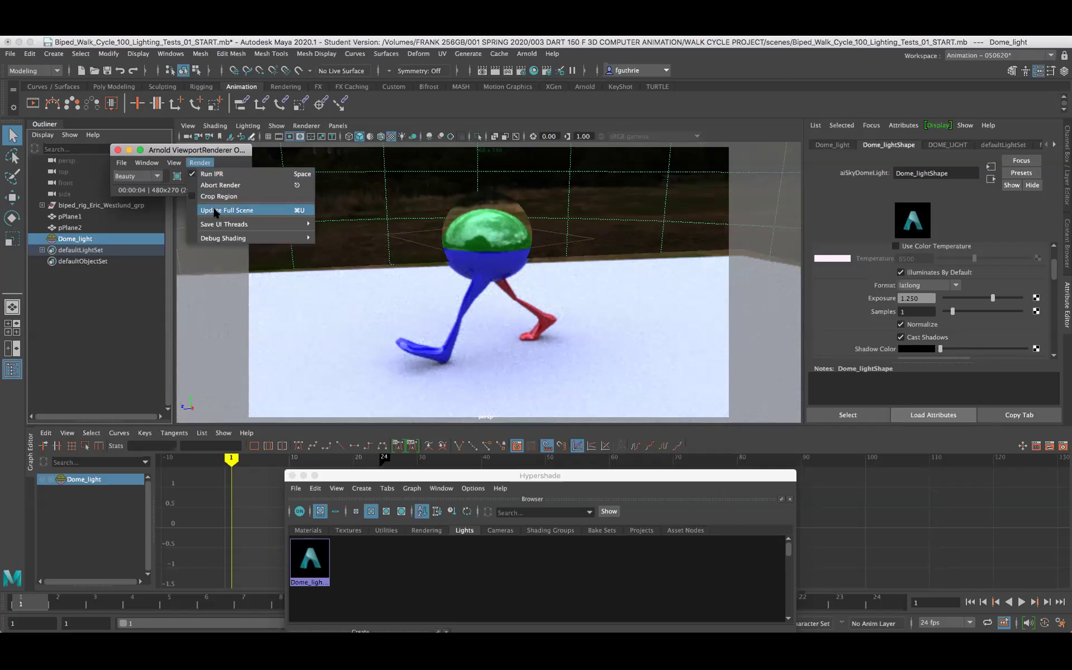
{"action": "left_click", "coordinate": [216, 211]}
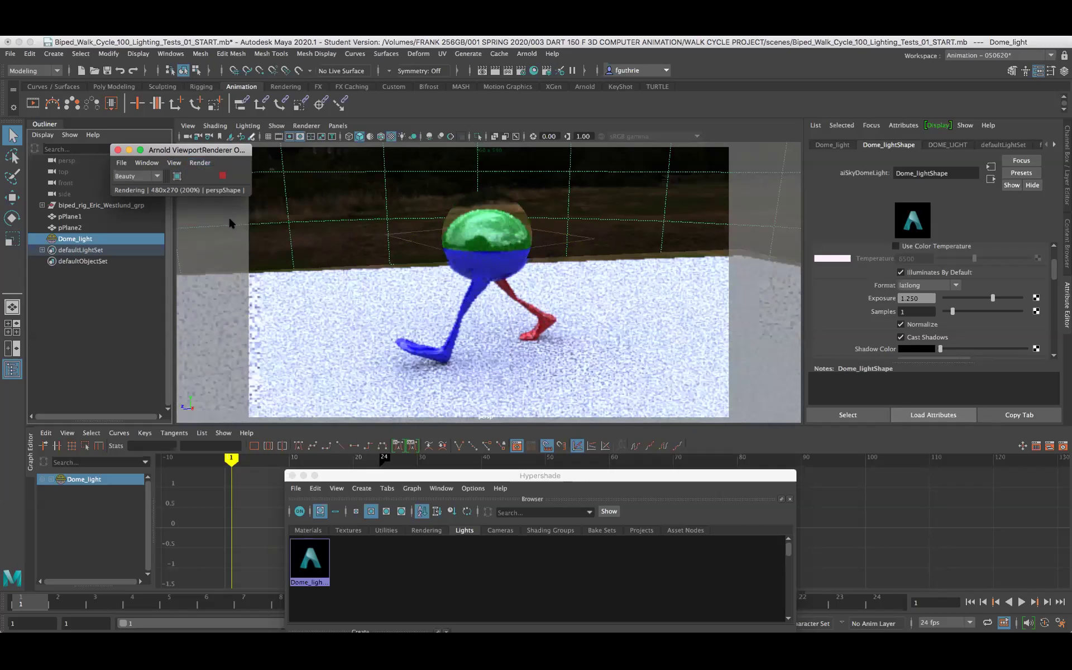
{"action": "left_click_drag", "start_coordinate": [555, 268], "coordinate": [581, 273], "text": "alt"}
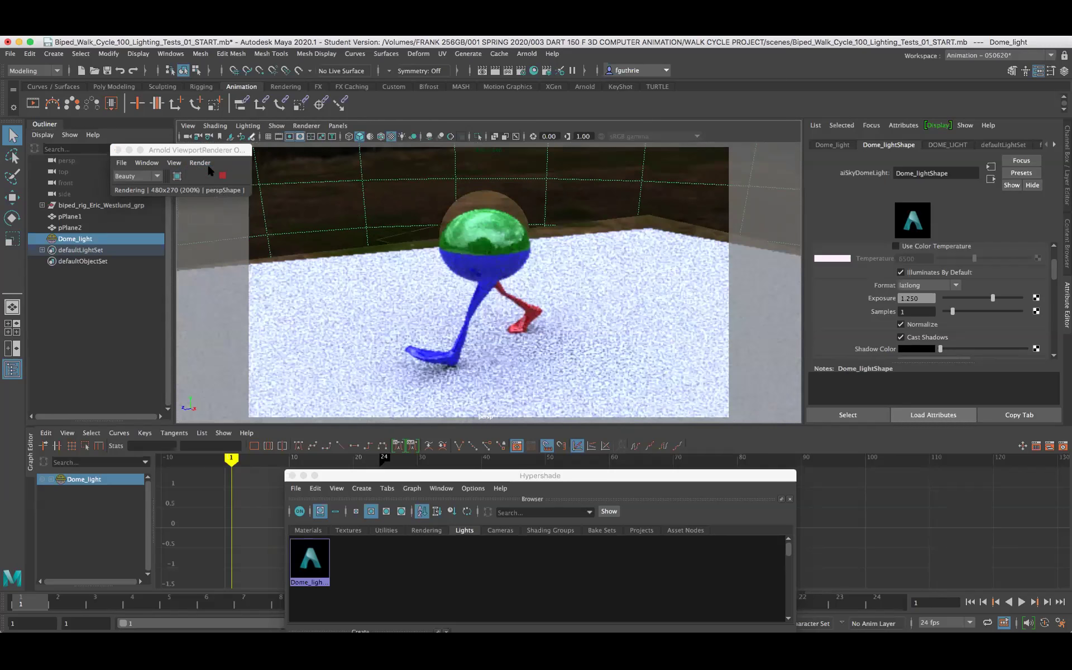
Set the Arnold viewport render's test resolution back to 100%
{"action": "left_click", "coordinate": [207, 166]}
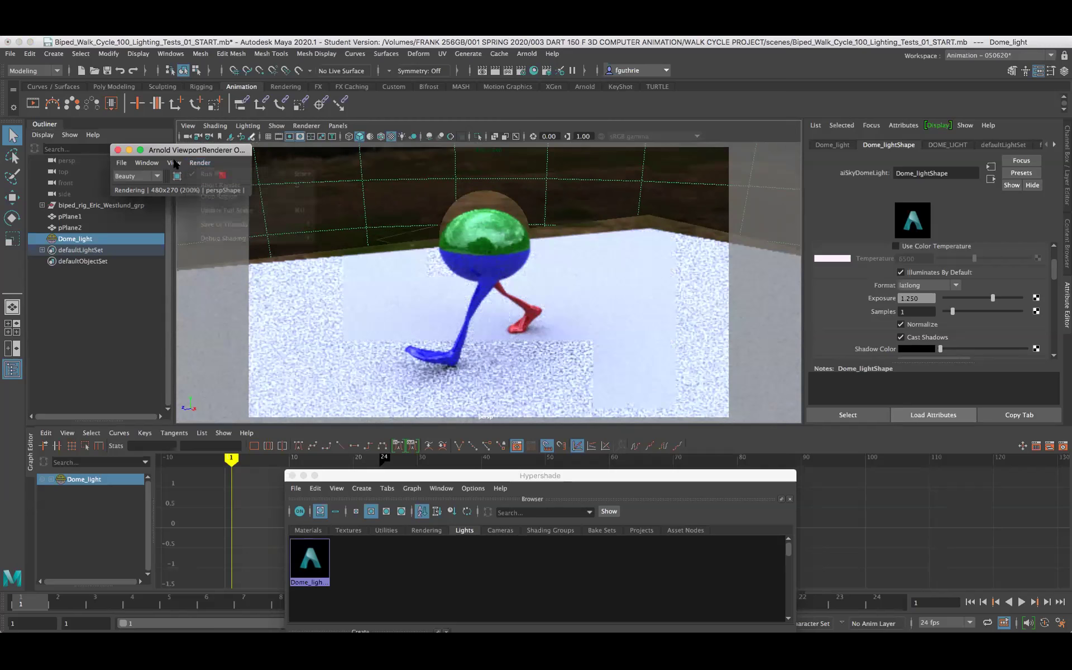
{"action": "left_click", "coordinate": [174, 163]}
{"action": "mouse_move", "coordinate": [209, 187]}
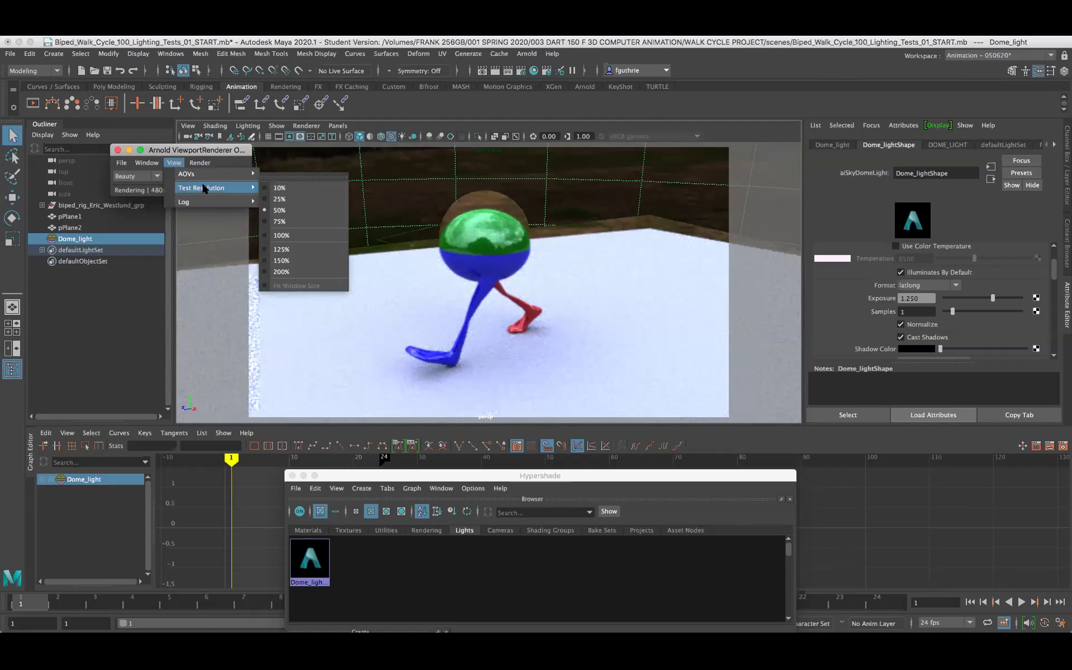
{"action": "left_click", "coordinate": [280, 234]}
{"action": "left_click_drag", "start_coordinate": [537, 225], "coordinate": [536, 238], "text": "alt"}
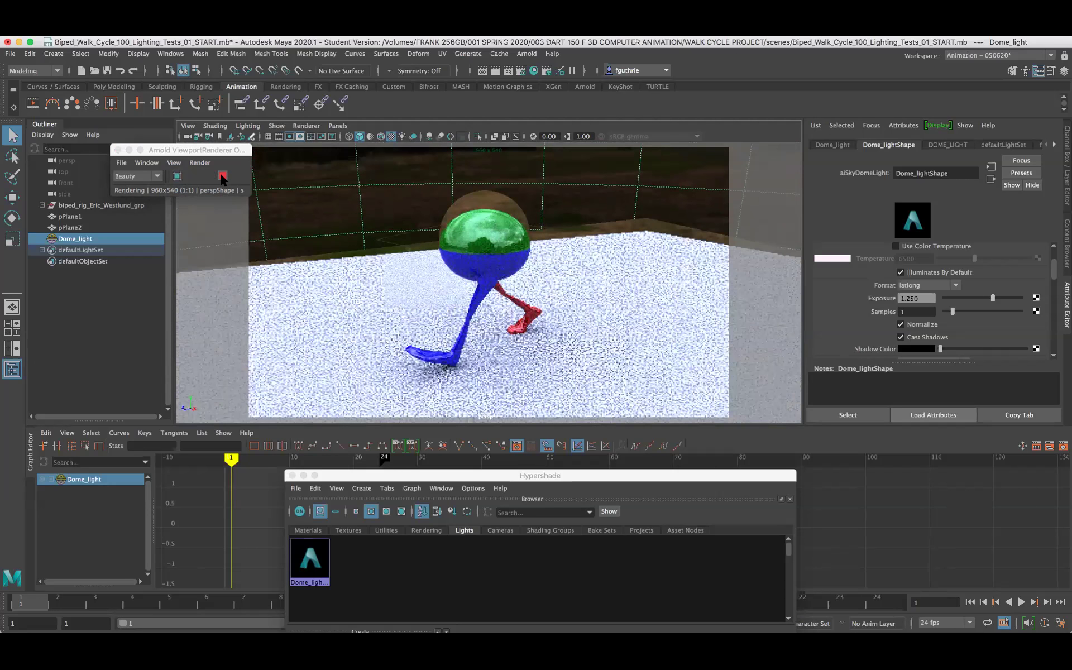
Close the Arnold render options window and reset the viewport by switching to Viewport 2.0 and back to Arnold
{"action": "left_click", "coordinate": [118, 150]}
{"action": "left_click", "coordinate": [307, 126]}
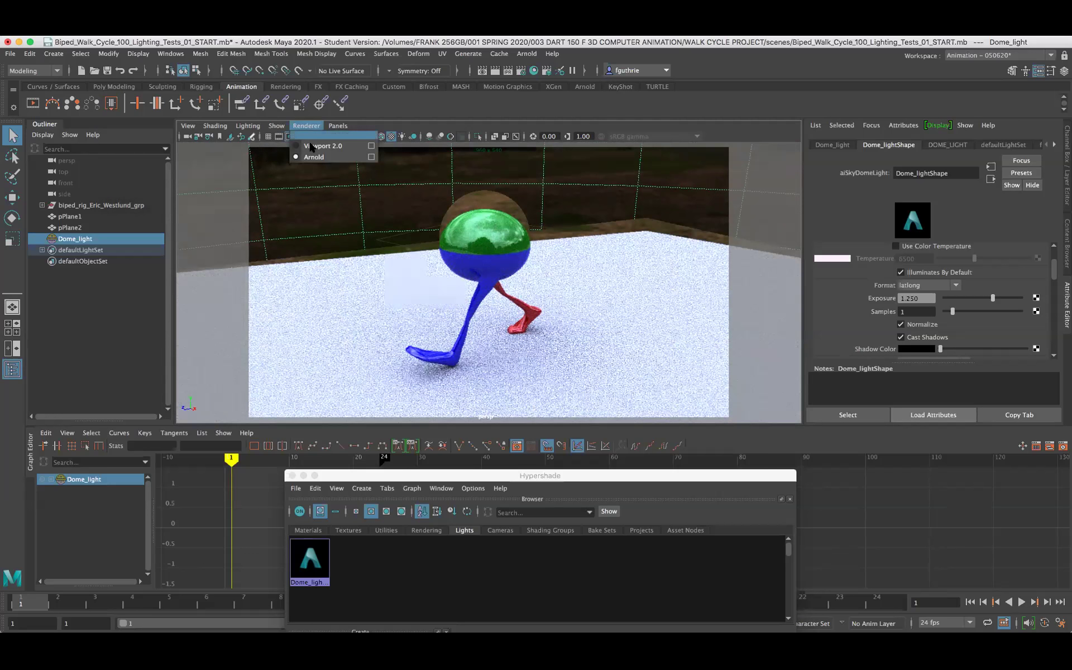
{"action": "left_click", "coordinate": [312, 146]}
{"action": "left_click", "coordinate": [306, 126]}
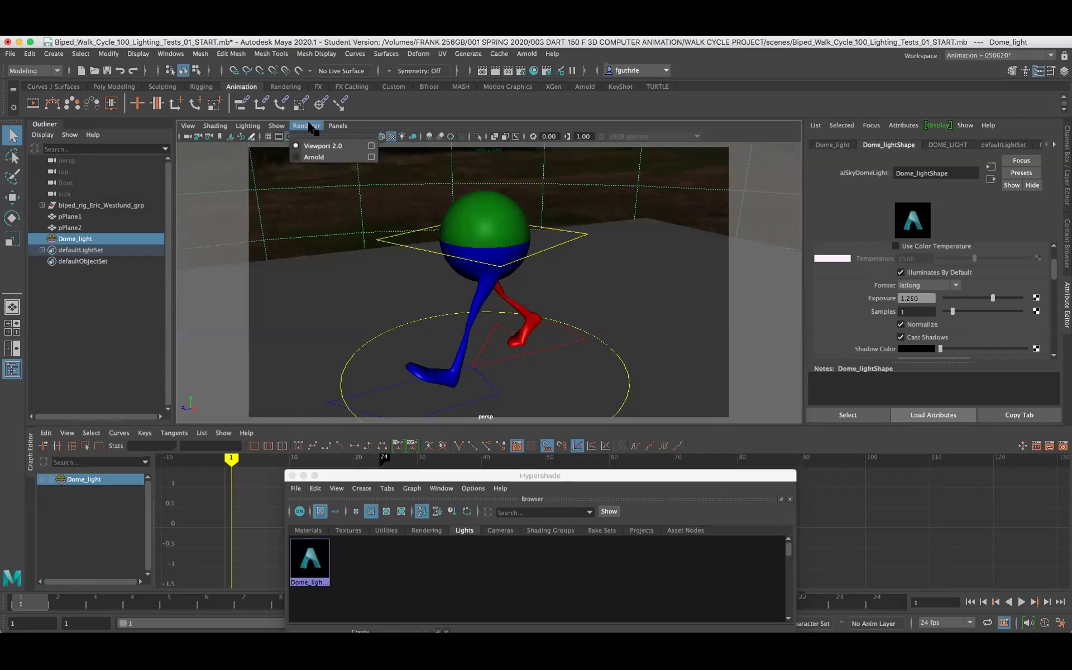
{"action": "left_click", "coordinate": [312, 158]}
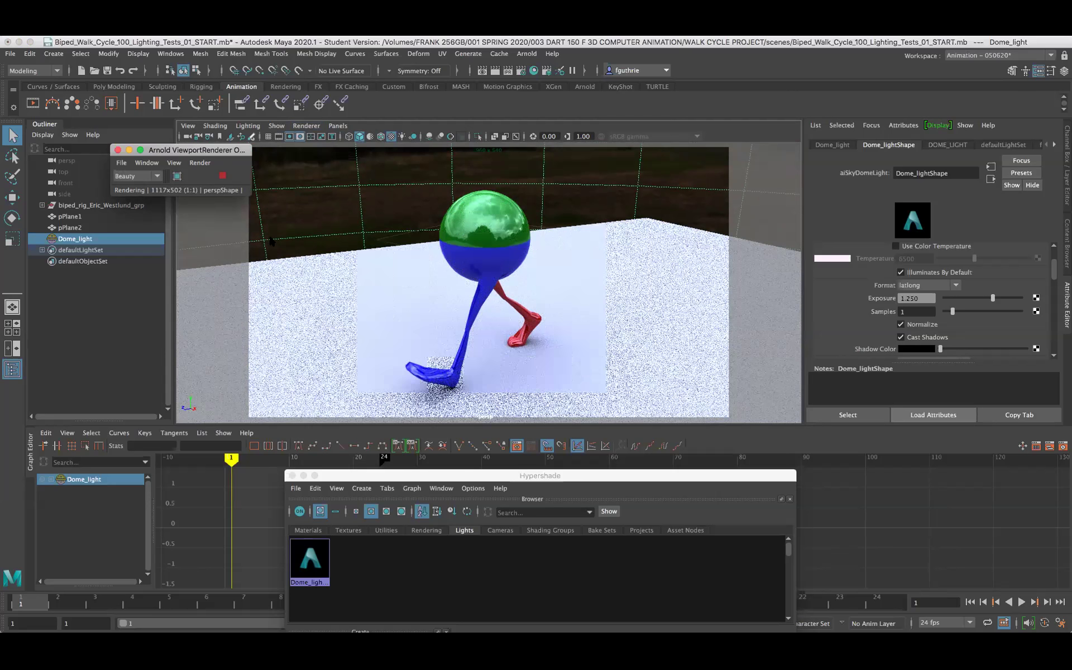
Deselect the dome light, hide the DOME_LIGHT display layer, and add an Arnold Physical Sky to the scene
{"action": "left_click", "coordinate": [119, 297]}
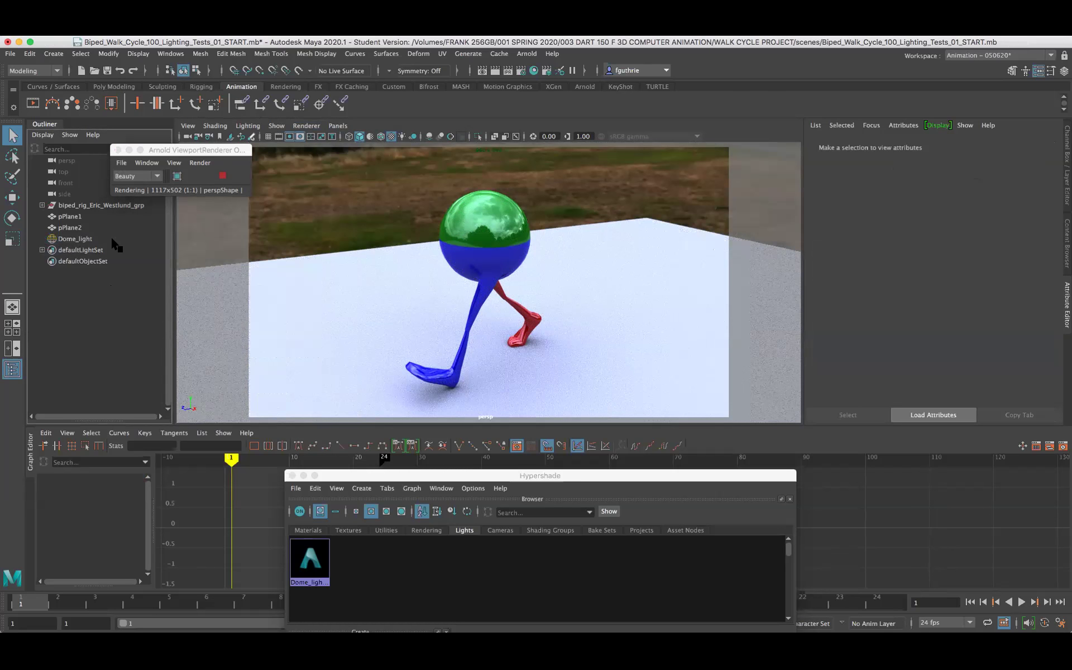
{"action": "left_click", "coordinate": [1063, 178]}
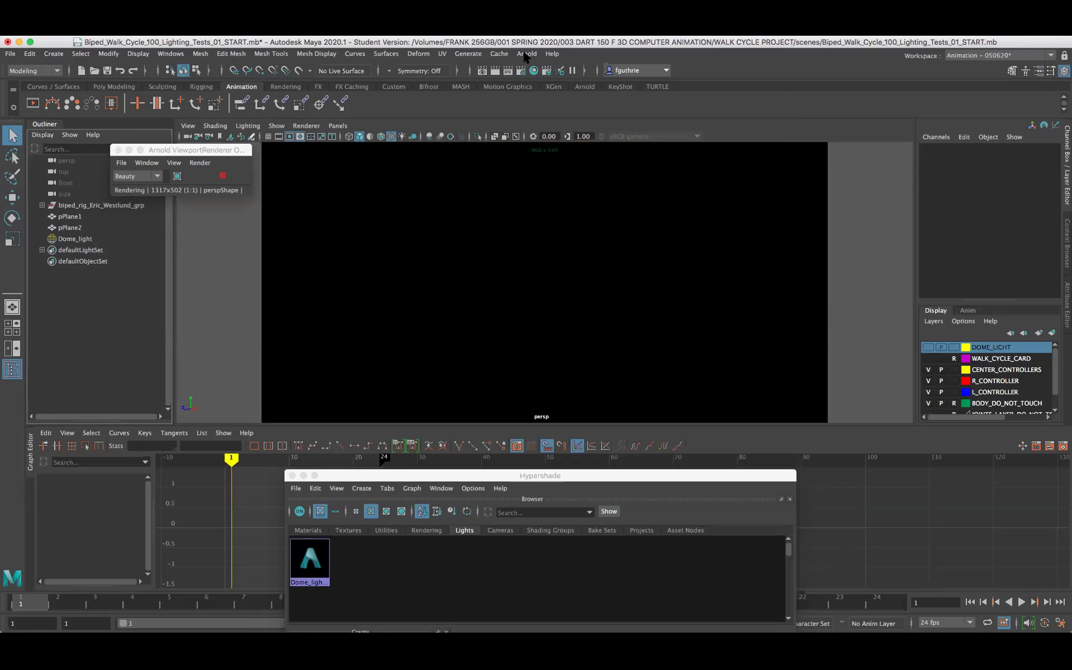
{"action": "left_click", "coordinate": [525, 53]}
{"action": "mouse_move", "coordinate": [539, 115]}
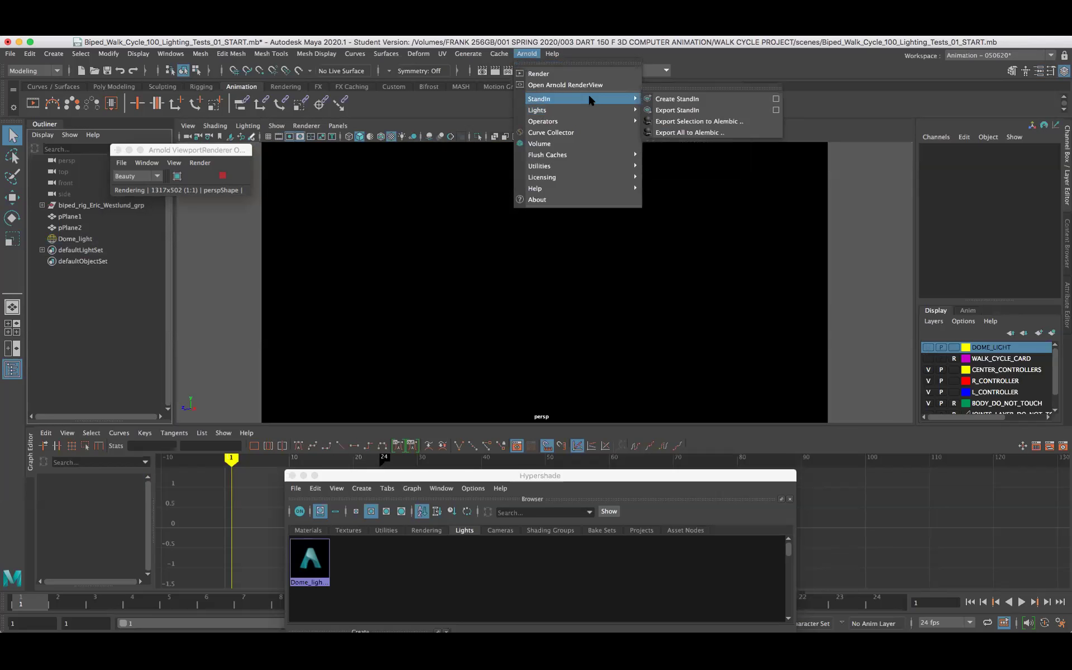
{"action": "mouse_move", "coordinate": [586, 110]}
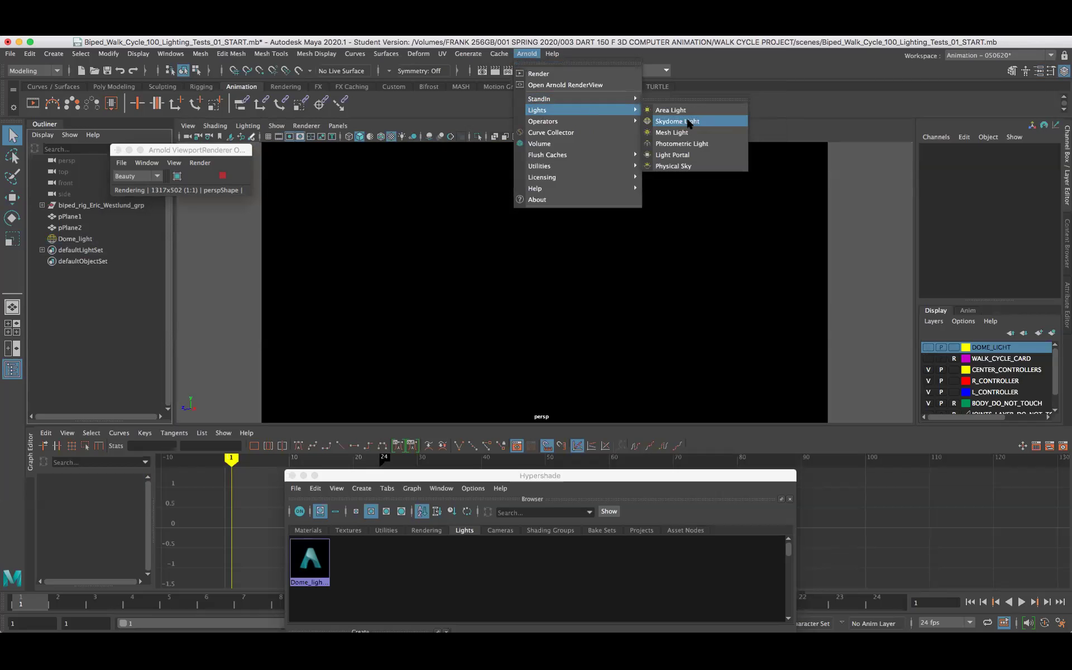
{"action": "left_click", "coordinate": [683, 167]}
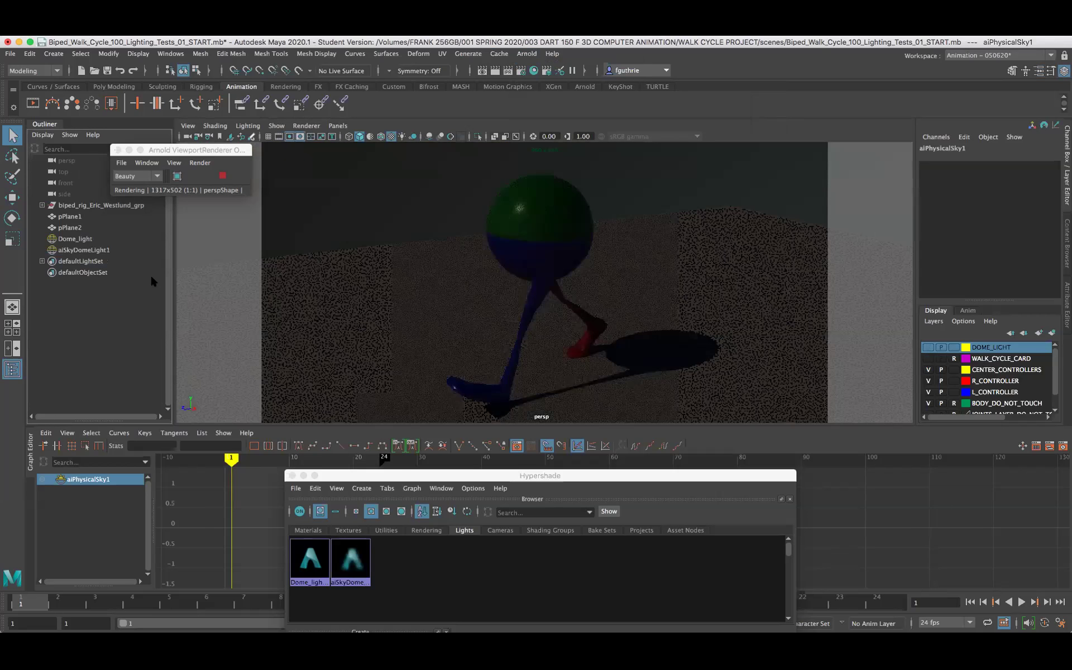
Delete the Physical Sky's dome light, aiSkyDomeLight1, from the scene
{"action": "double_click", "coordinate": [89, 250]}
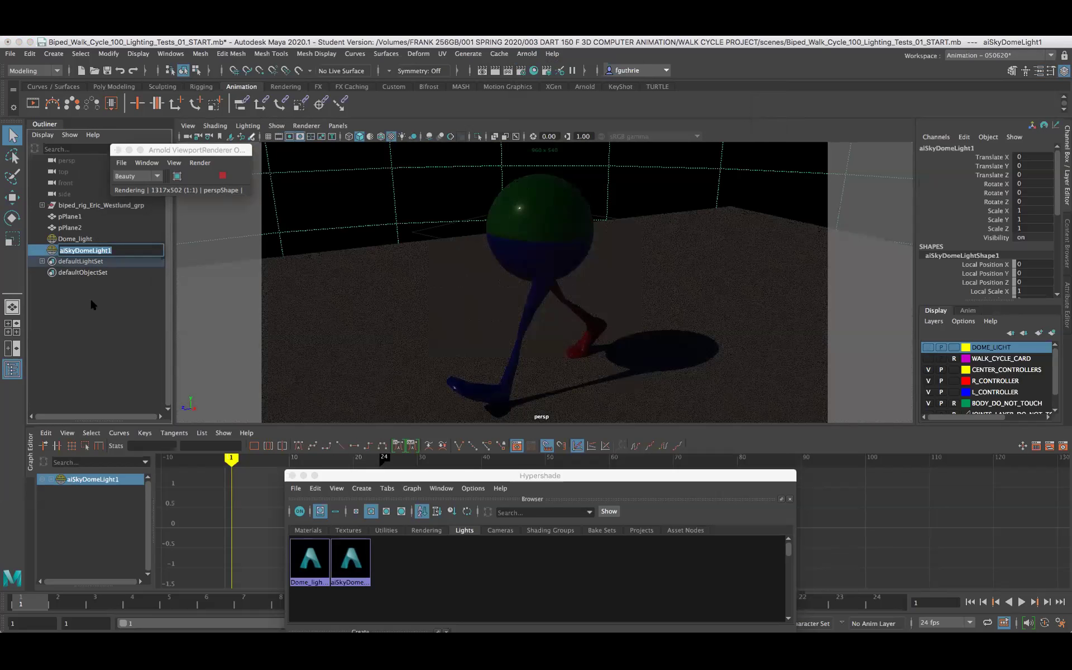
{"action": "left_click", "coordinate": [83, 253]}
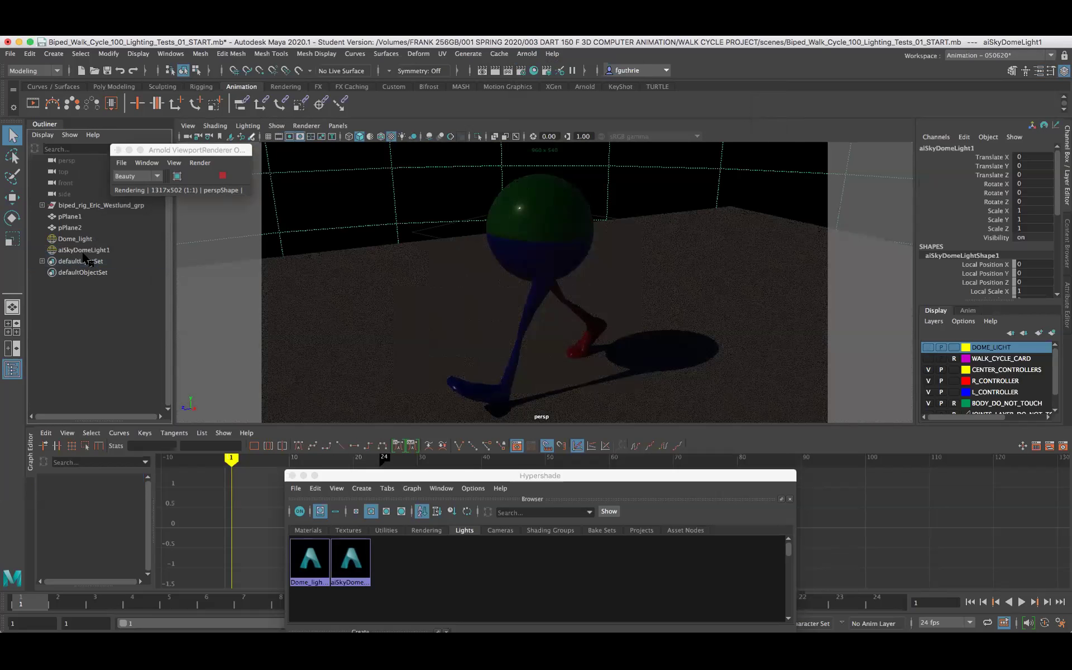
{"action": "left_click", "coordinate": [85, 252]}
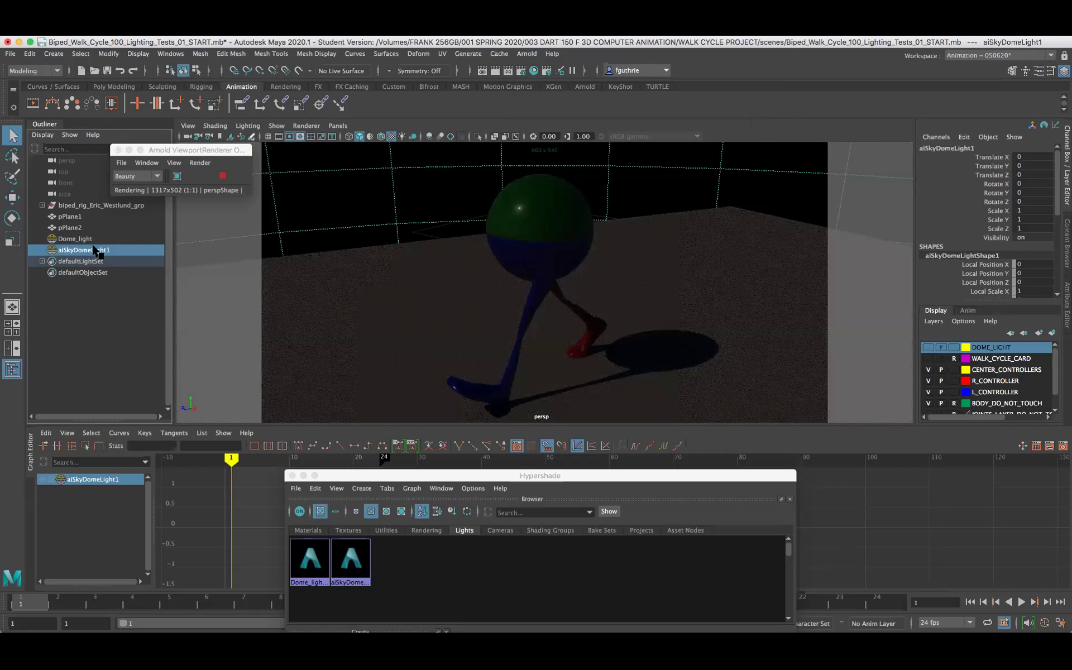
{"action": "key", "text": "Delete"}
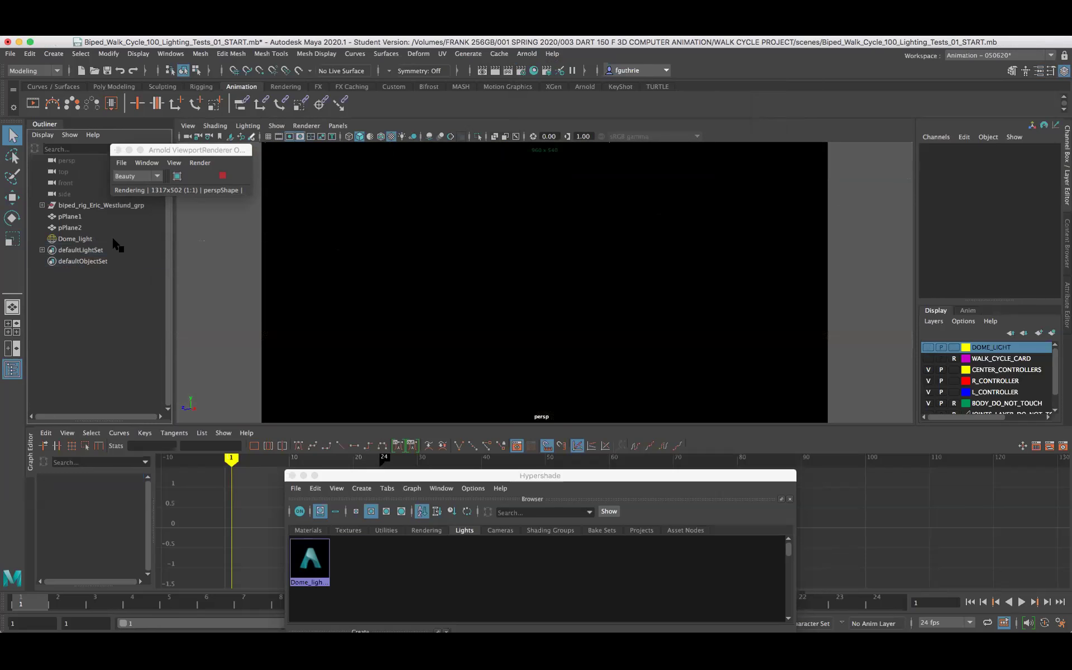
Add a new Arnold Physical Sky and rename its dome light physical_sky_light
{"action": "left_click", "coordinate": [527, 54]}
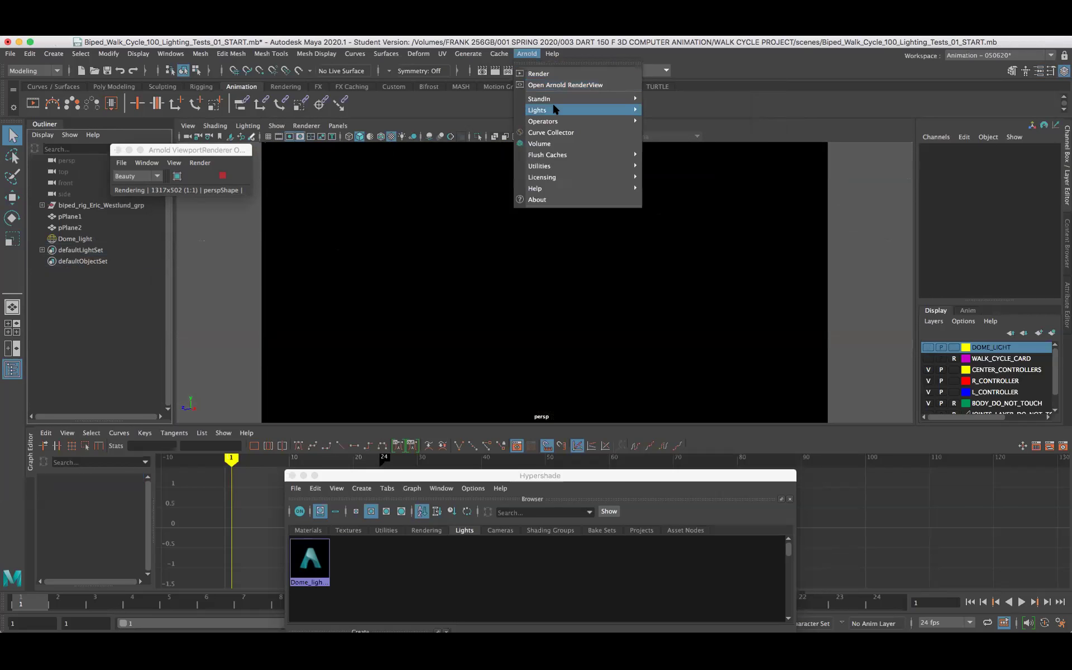
{"action": "mouse_move", "coordinate": [569, 109]}
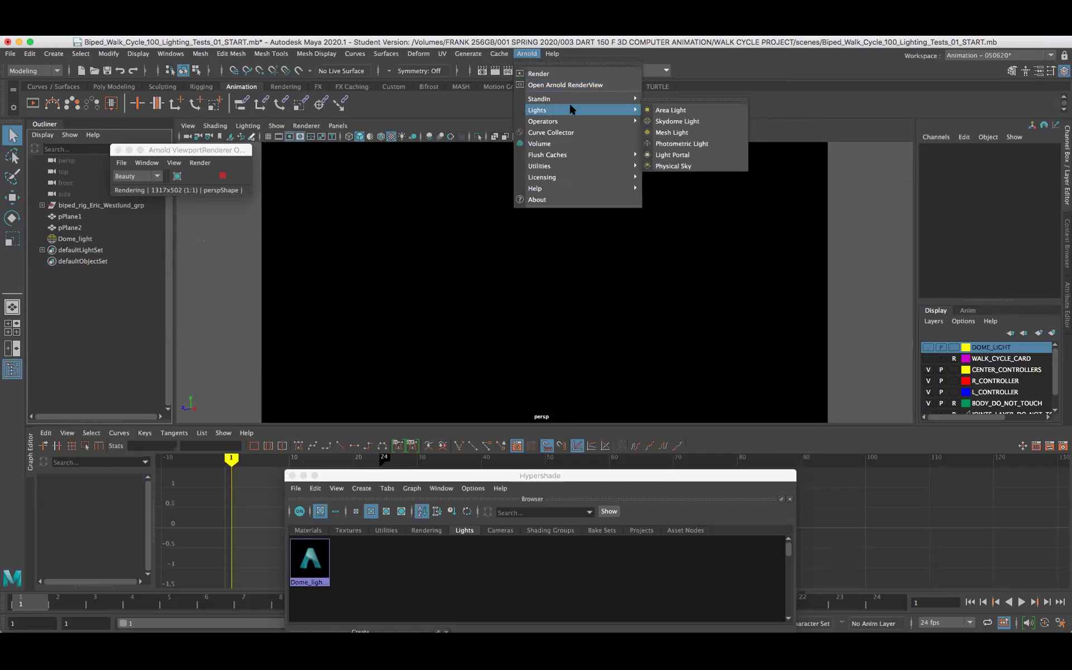
{"action": "left_click", "coordinate": [682, 165]}
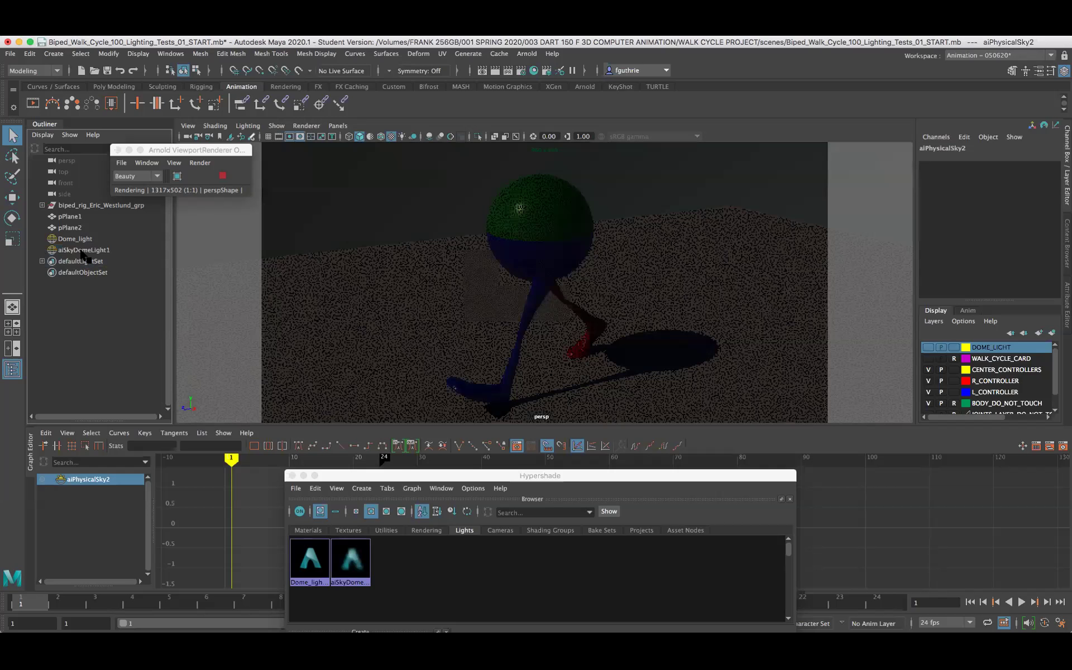
{"action": "double_click", "coordinate": [84, 250]}
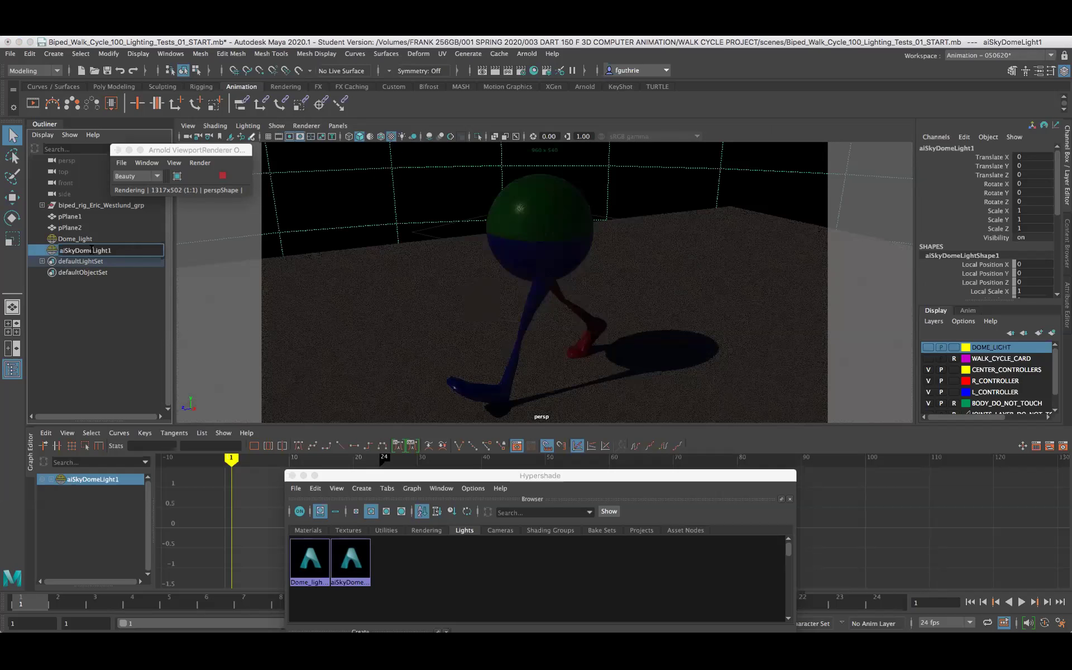
{"action": "left_click_drag", "start_coordinate": [119, 250], "coordinate": [29, 252]}
{"action": "type", "text": "phy"}
{"action": "type", "text": "sical_sky_light"}
{"action": "key", "text": "Return"}
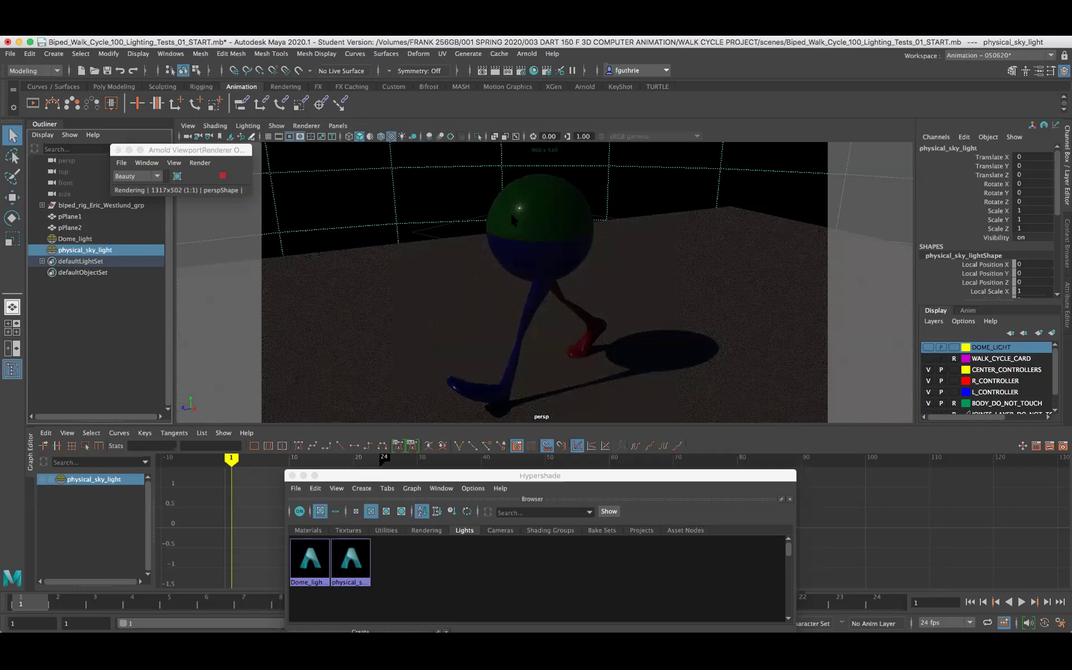
Create a yellow display layer named PHYSICAL_SKY from the selected physical sky light
{"action": "left_click", "coordinate": [1039, 333]}
{"action": "double_click", "coordinate": [986, 358]}
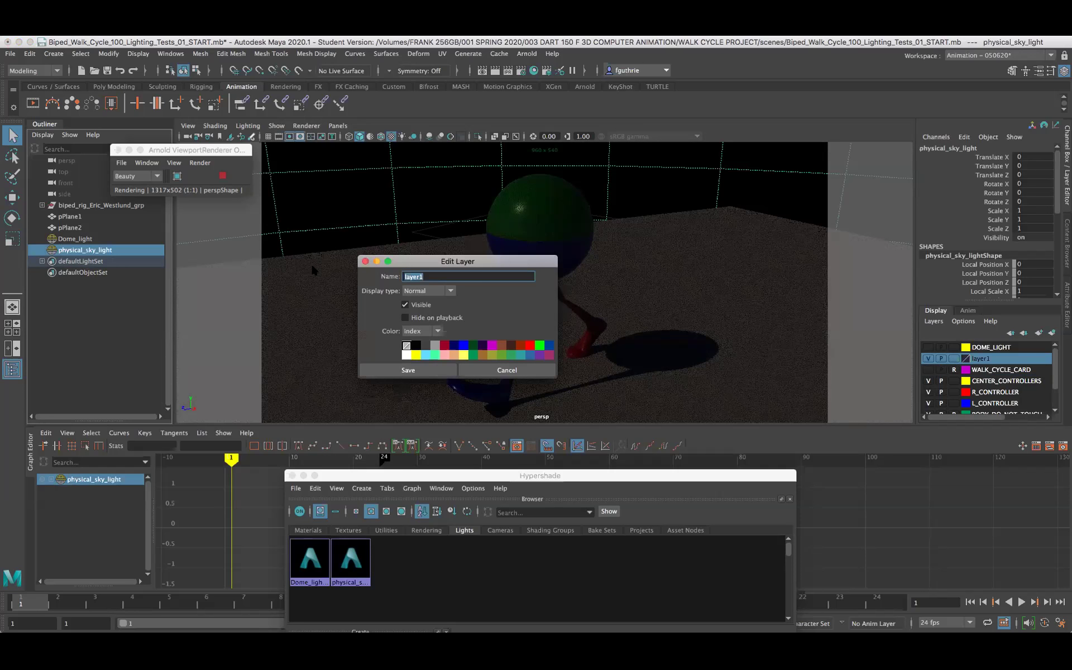
{"action": "type", "text": "PHYSICAL_SKY"}
{"action": "left_click", "coordinate": [416, 367]}
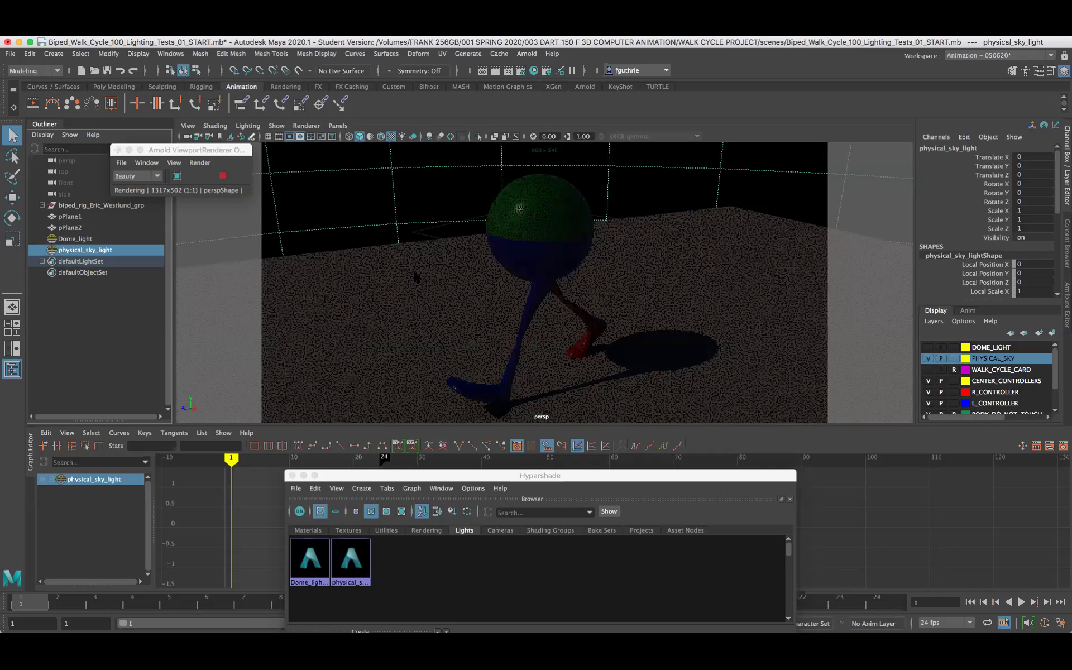
Set the exposure of physical_sky_light to 1 in its shape attributes
{"action": "left_click", "coordinate": [1064, 307]}
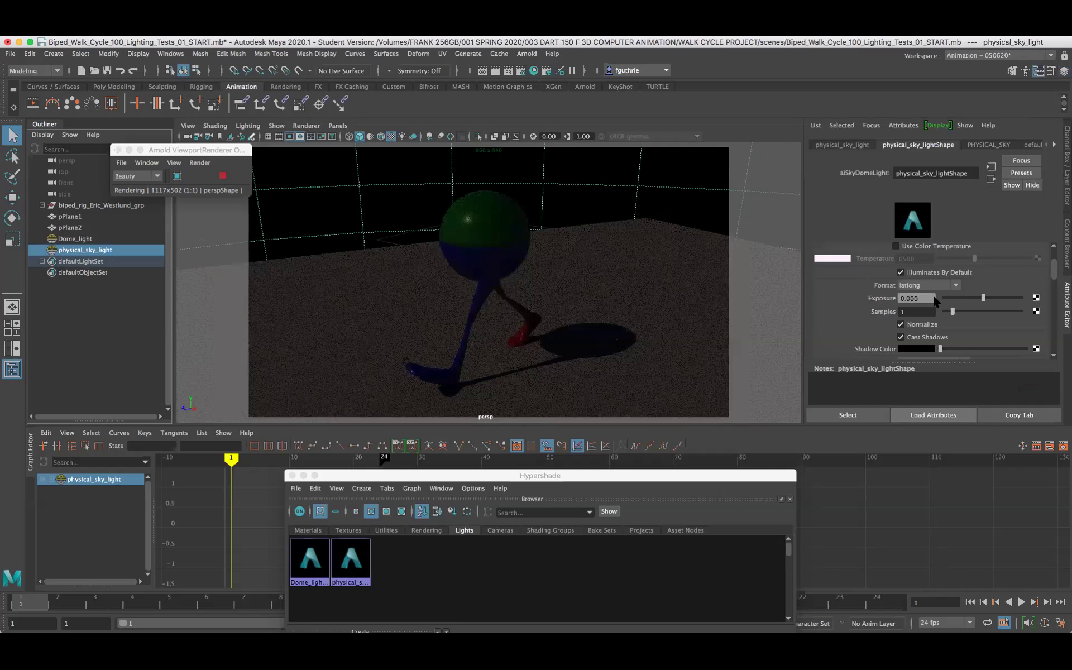
{"action": "scroll", "coordinate": [1055, 258], "scroll_direction": "up", "scroll_amount": 3}
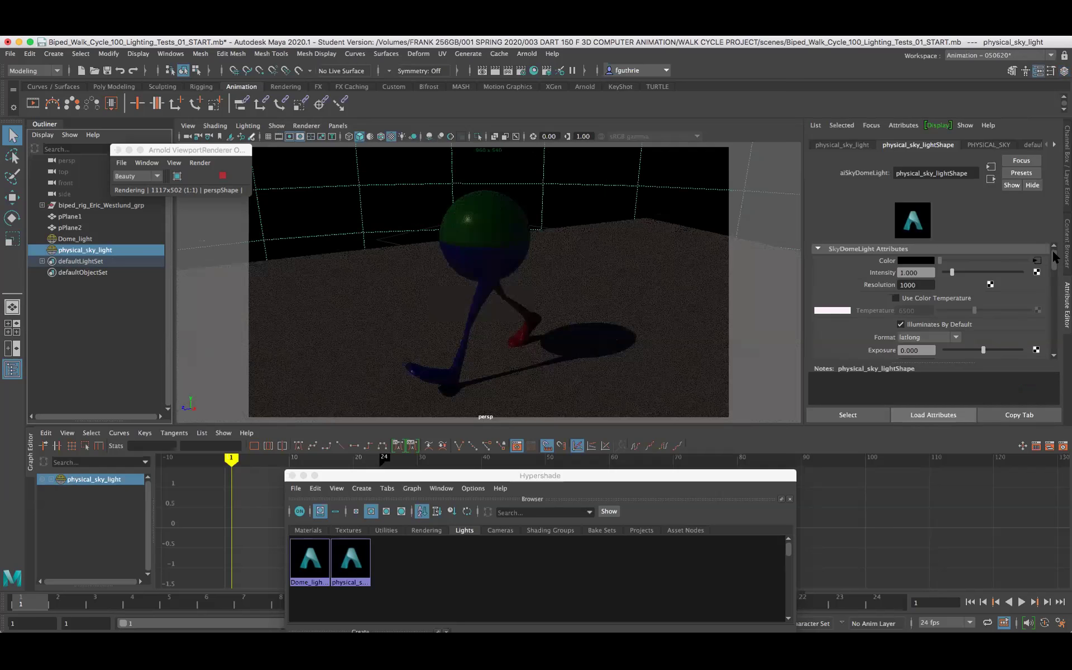
{"action": "left_click", "coordinate": [905, 347]}
{"action": "type", "text": "1"}
{"action": "key", "text": "Return"}
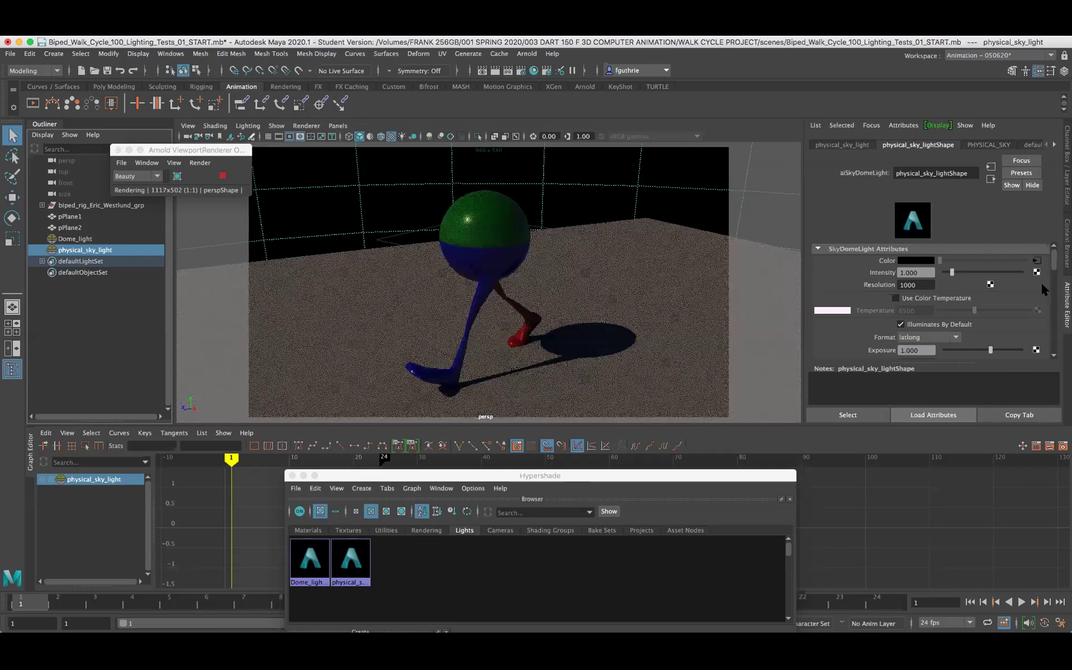
Raise the exposure of physical_sky_light to 3
{"action": "left_click_drag", "start_coordinate": [1050, 256], "coordinate": [1050, 260]}
{"action": "scroll", "coordinate": [947, 324], "scroll_direction": "down", "scroll_amount": 1}
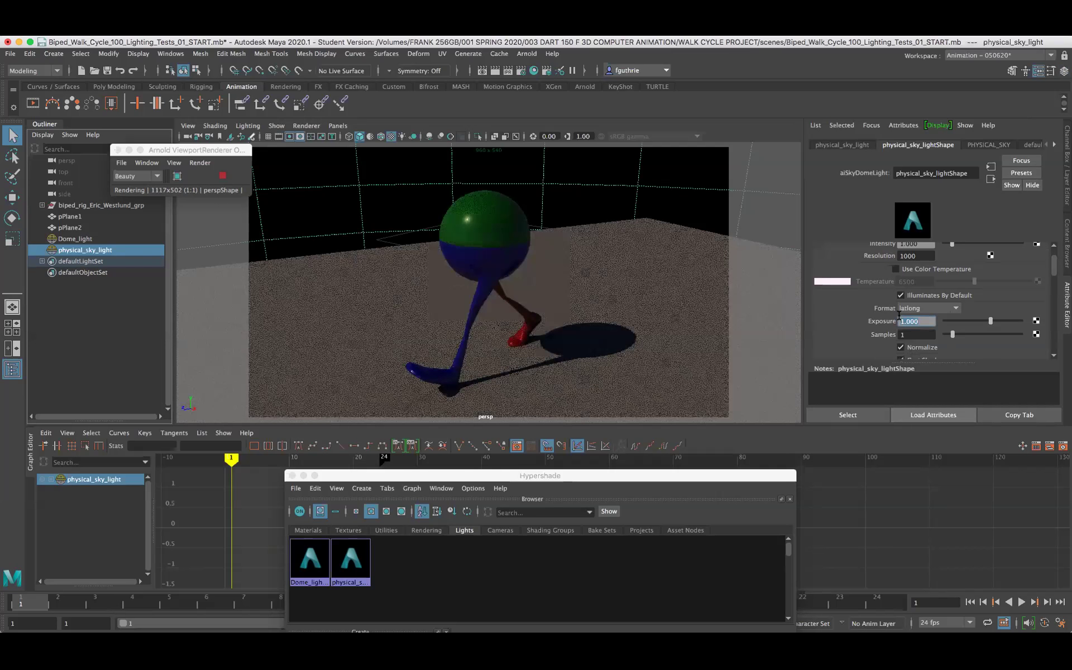
{"action": "type", "text": "3"}
{"action": "key", "text": "Return"}
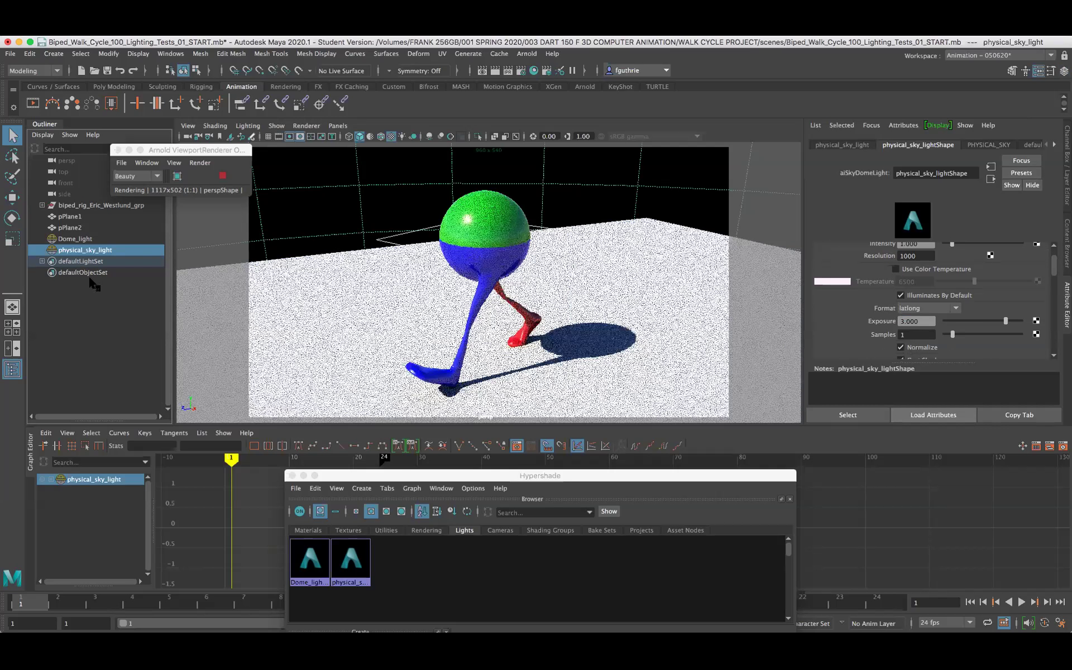
Delete physical_sky_light from the scene
{"action": "left_click", "coordinate": [89, 239]}
{"action": "left_click", "coordinate": [100, 250]}
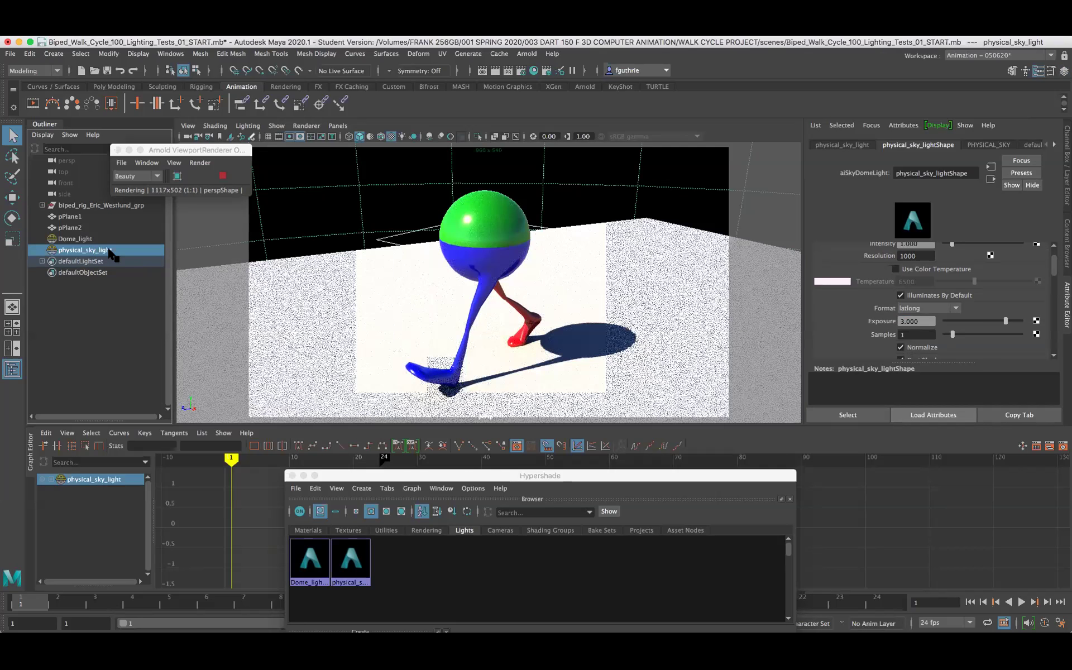
{"action": "key", "text": "Delete"}
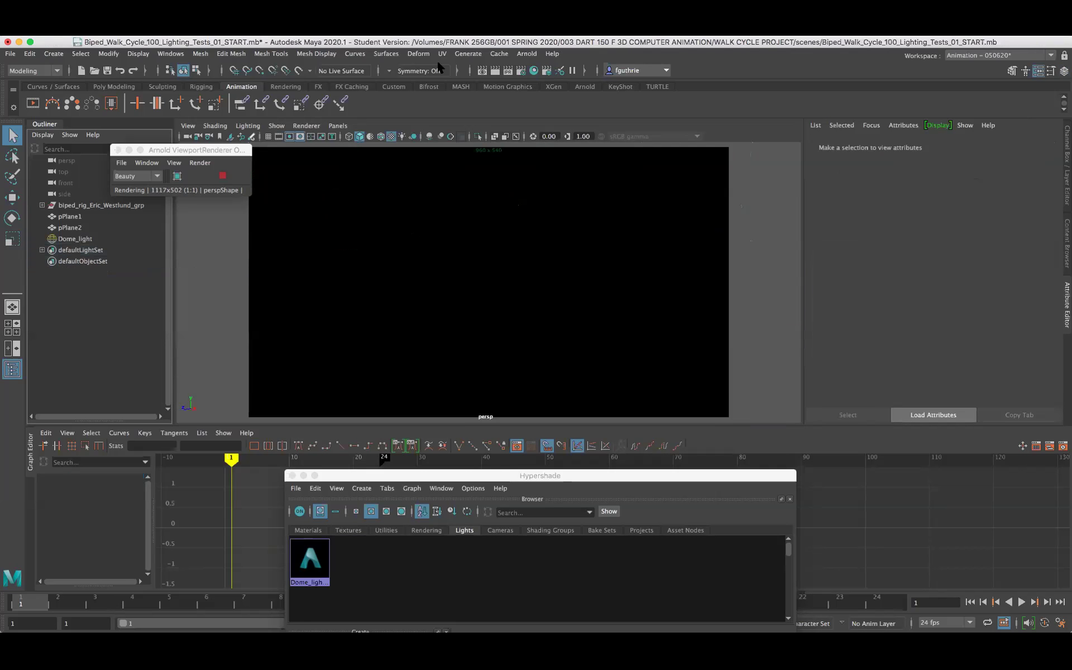
{"action": "left_click", "coordinate": [51, 53]}
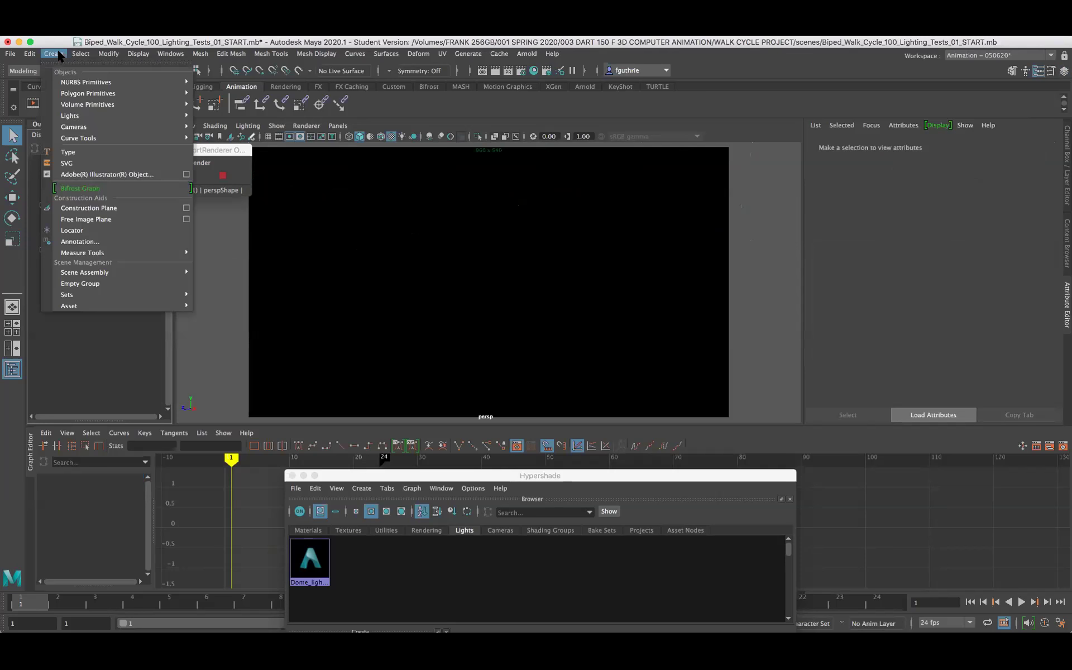
{"action": "mouse_move", "coordinate": [73, 117]}
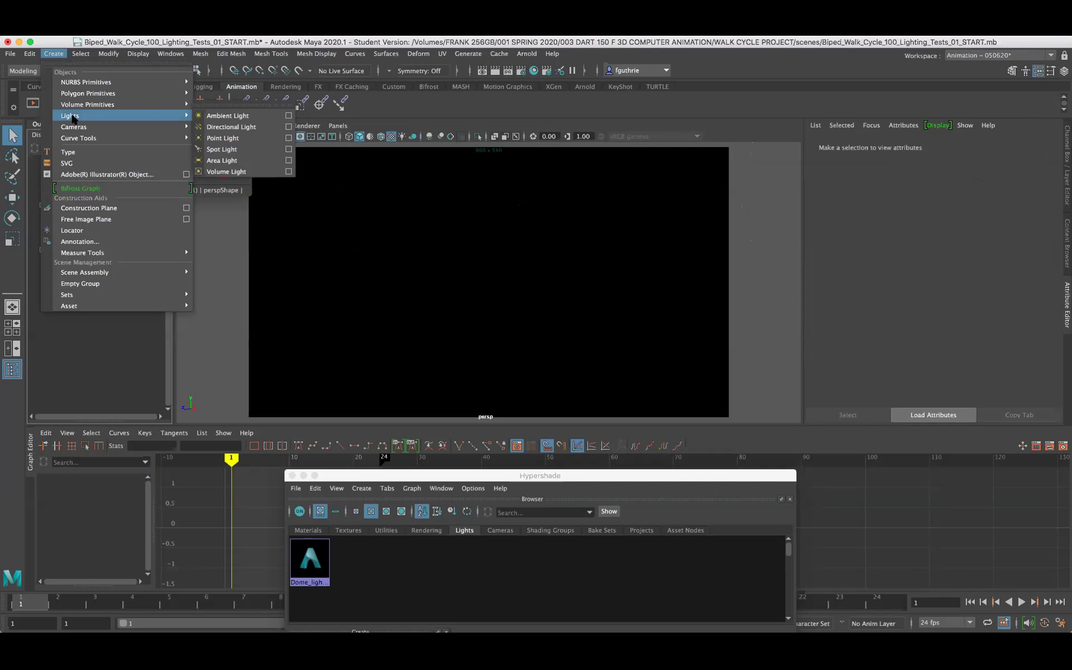
{"action": "key", "text": "Escape"}
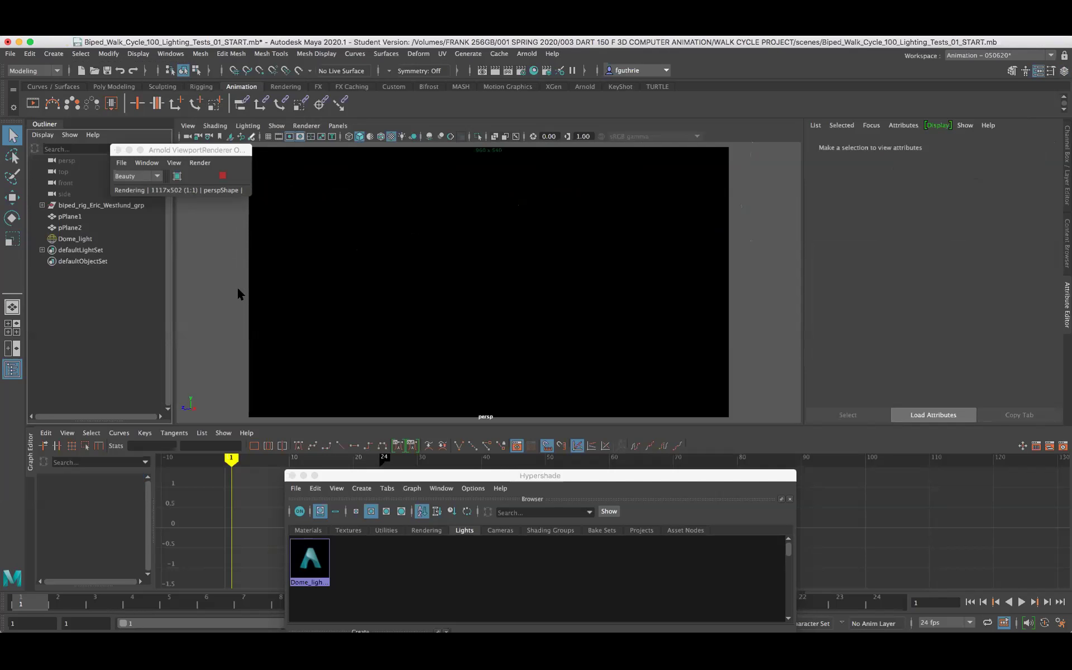
Create an aiSkyDomeLight from the Arnold lights in the Hypershade and close the Hypershade window
{"action": "left_click", "coordinate": [534, 71]}
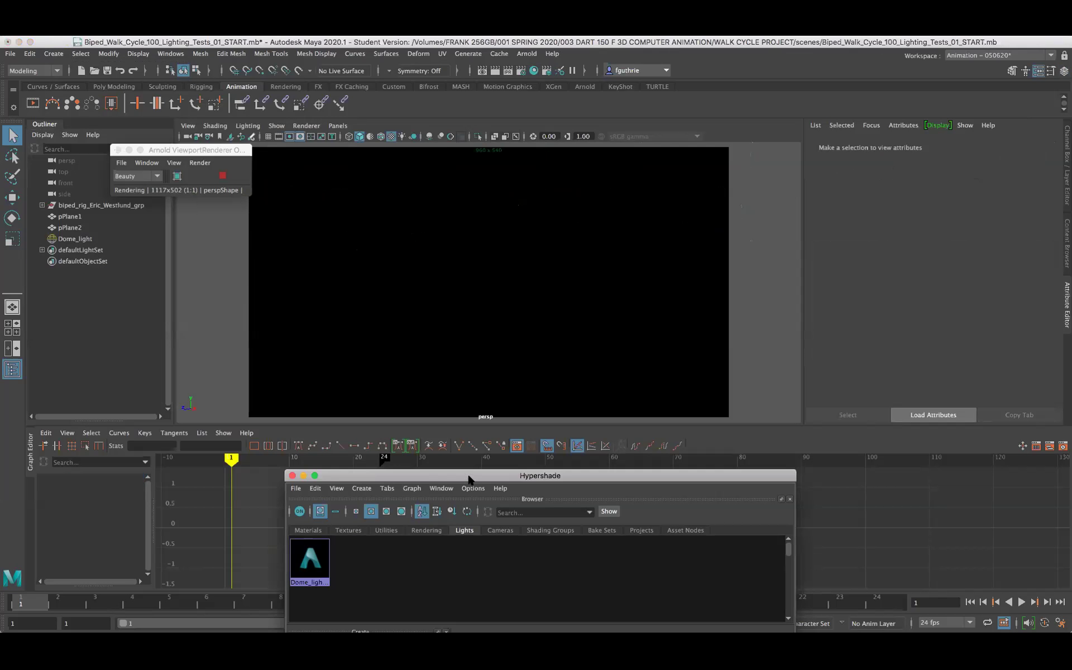
{"action": "left_click_drag", "start_coordinate": [428, 474], "coordinate": [348, 148]}
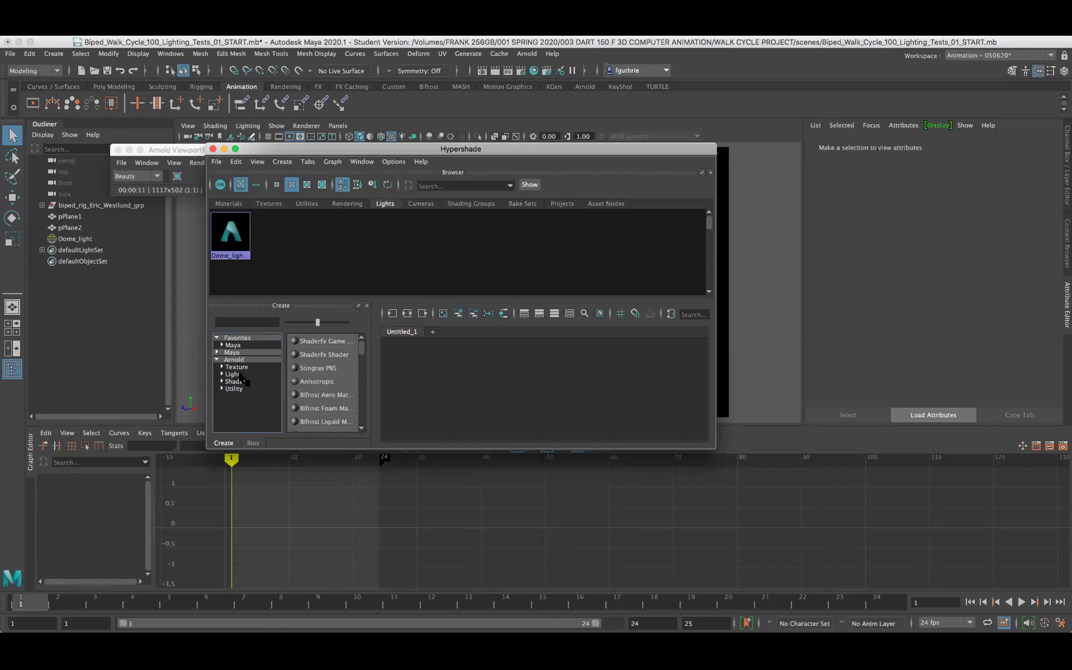
{"action": "left_click", "coordinate": [233, 375]}
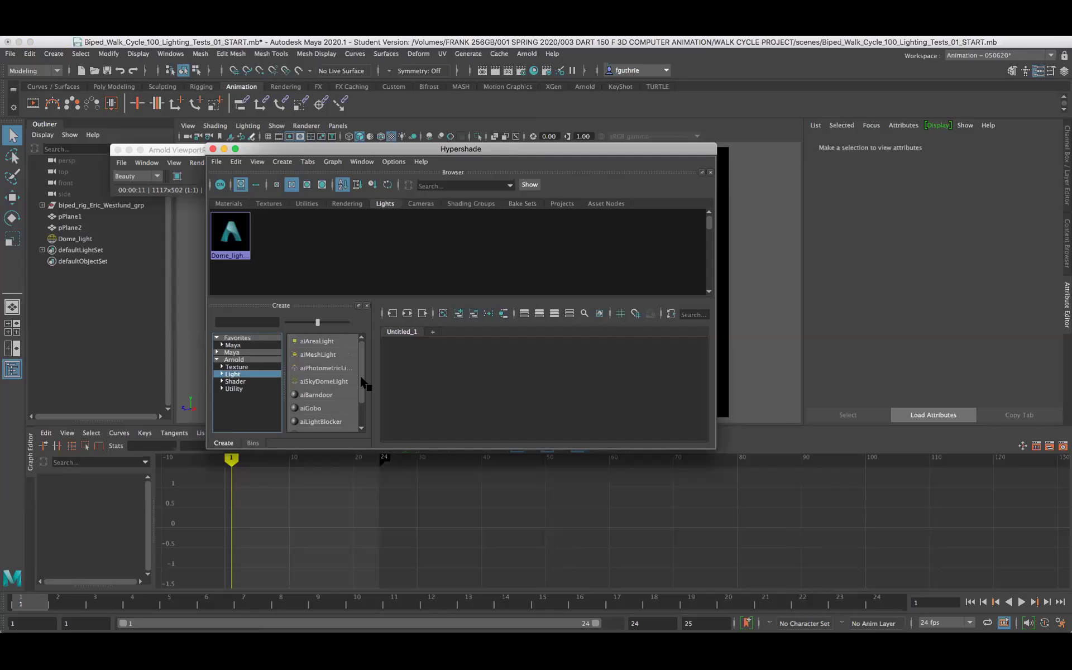
{"action": "scroll", "coordinate": [360, 405], "scroll_direction": "down", "scroll_amount": 2}
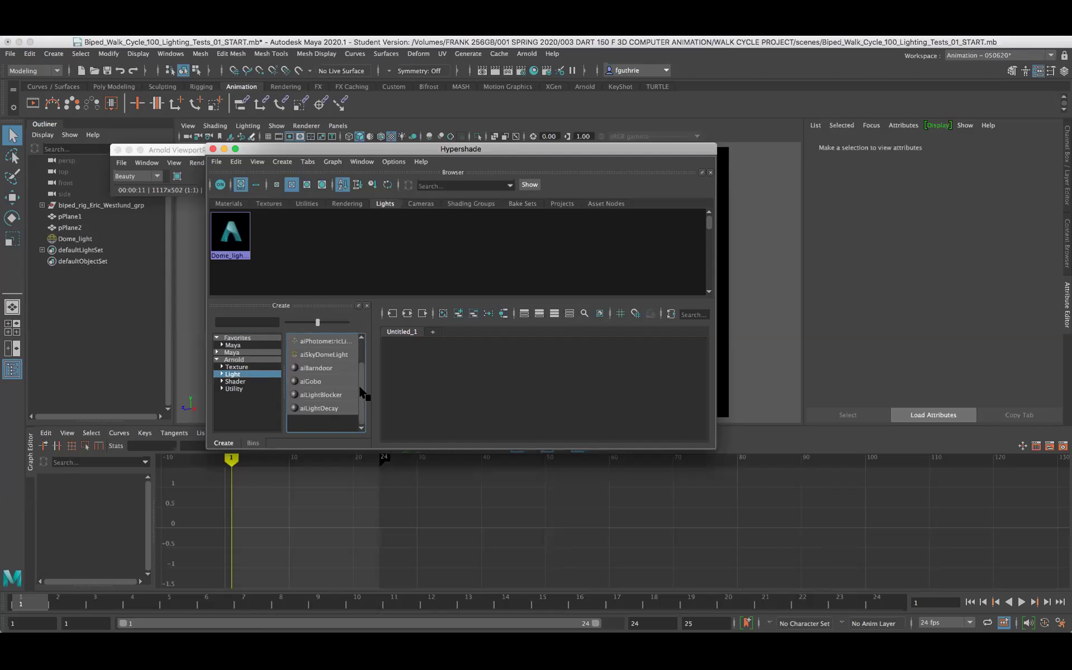
{"action": "left_click", "coordinate": [223, 374]}
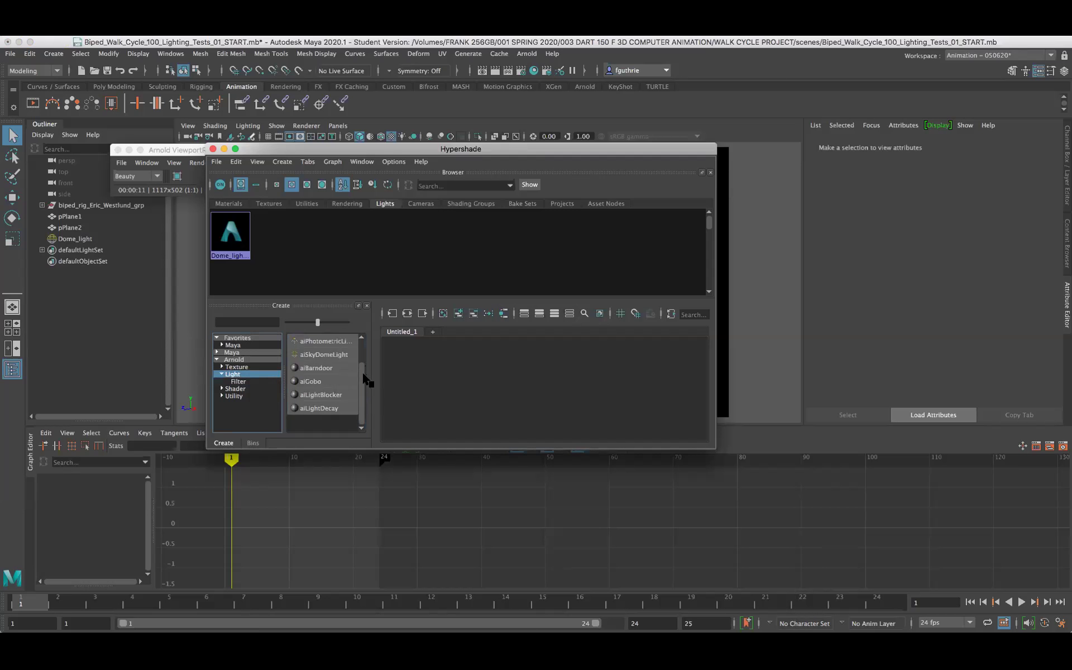
{"action": "left_click_drag", "start_coordinate": [360, 373], "coordinate": [363, 343]}
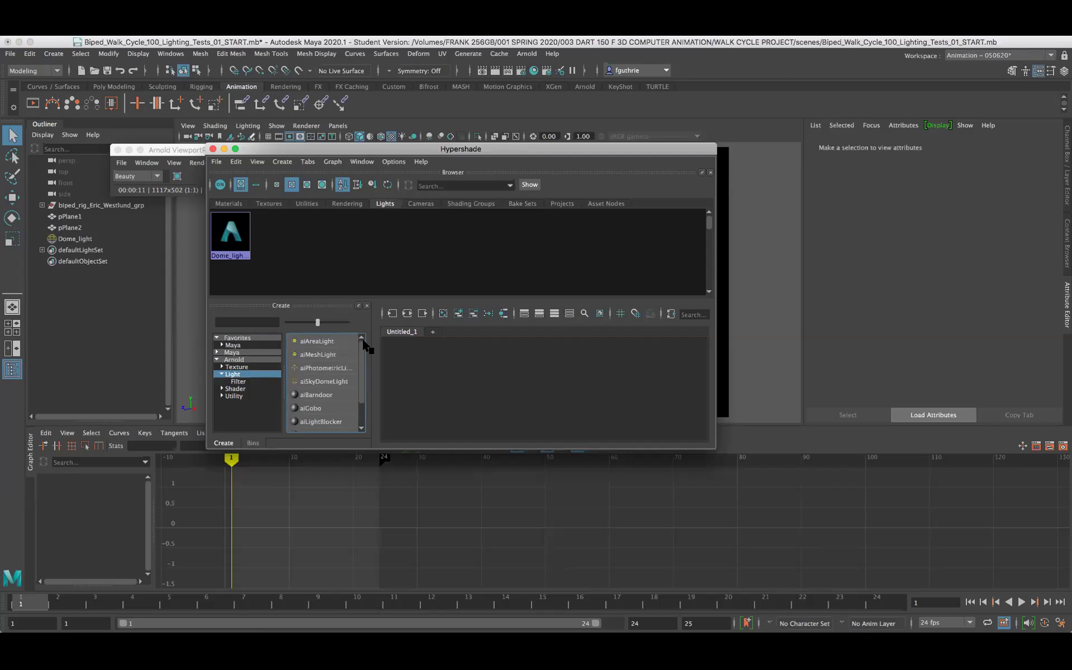
{"action": "left_click", "coordinate": [332, 382]}
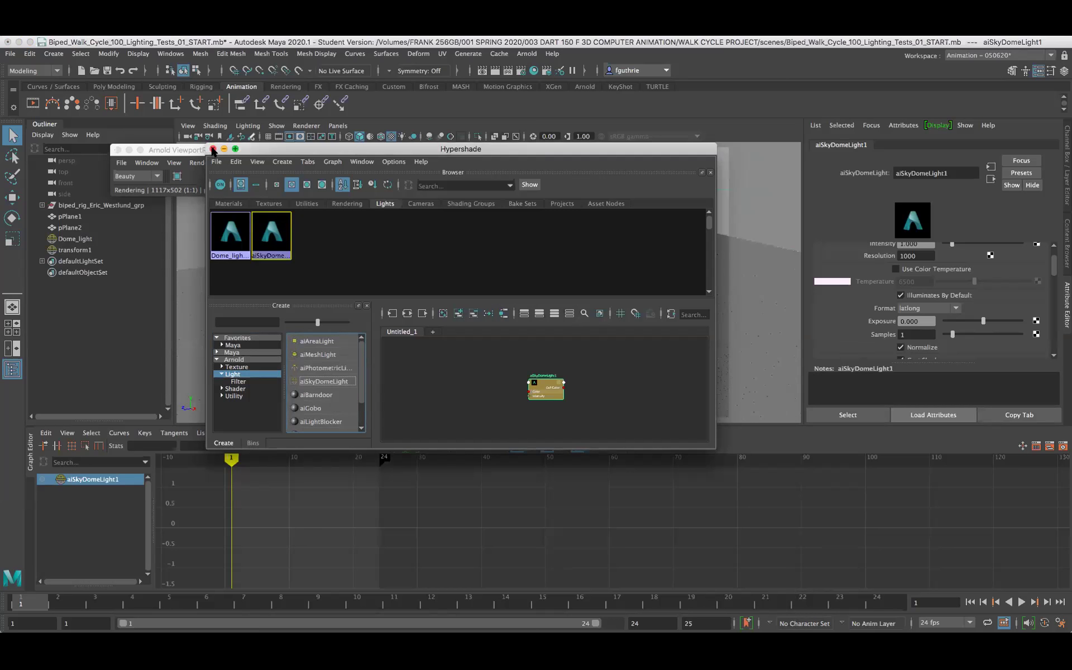
{"action": "left_click_drag", "start_coordinate": [262, 150], "coordinate": [305, 239]}
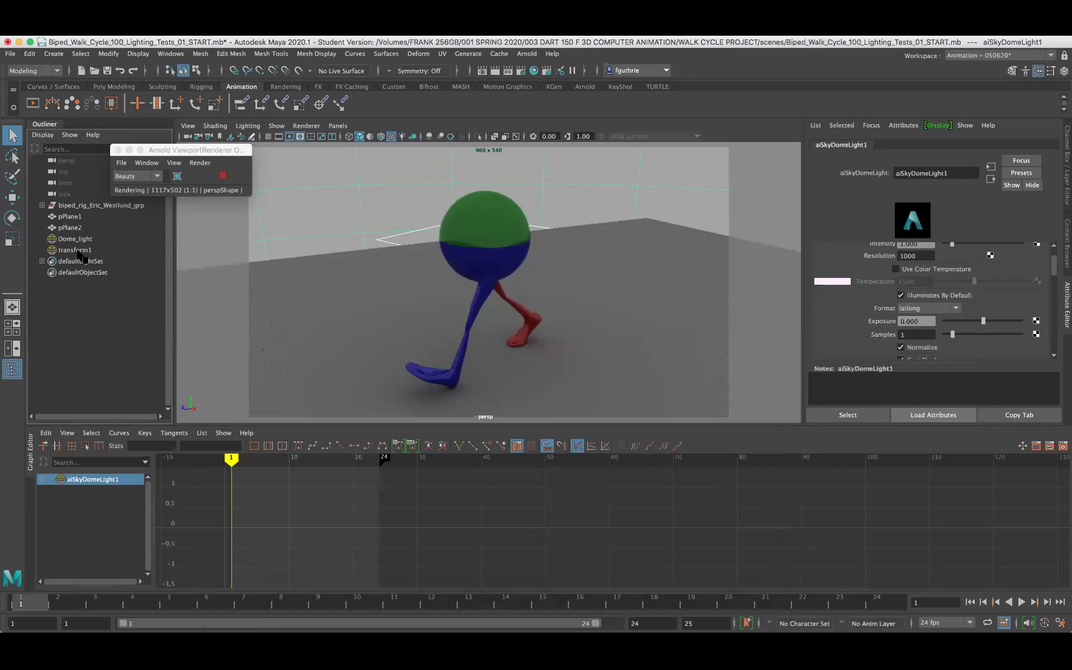
Set the new sky dome light's exposure to 1 and deselect the light
{"action": "left_click", "coordinate": [78, 251]}
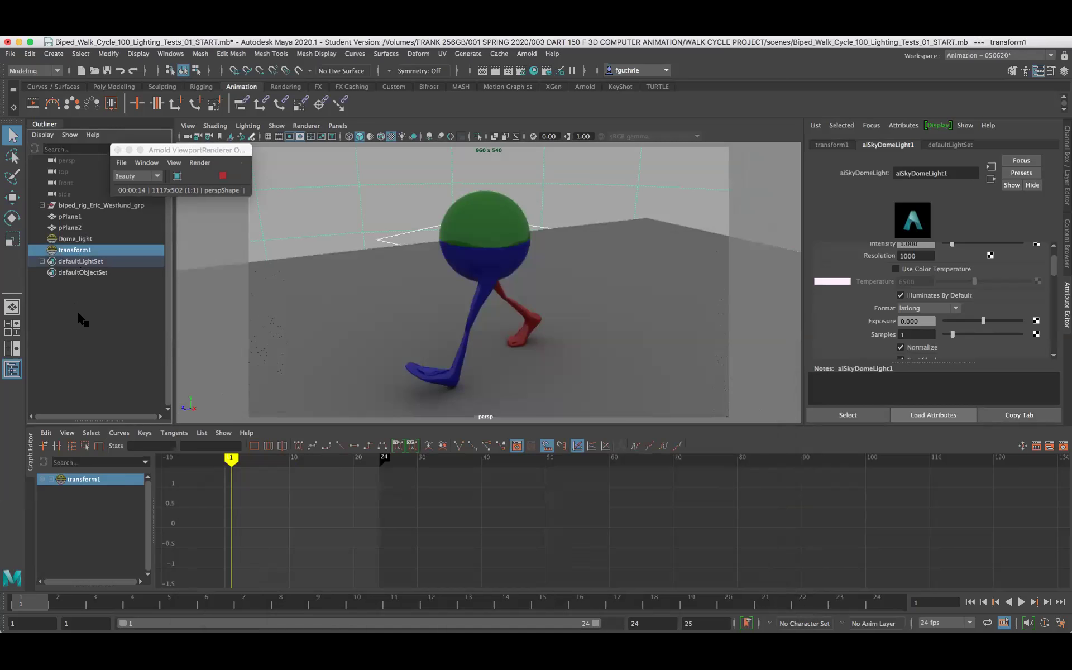
{"action": "left_click_drag", "start_coordinate": [931, 322], "coordinate": [874, 317]}
{"action": "type", "text": "1"}
{"action": "key", "text": "Return"}
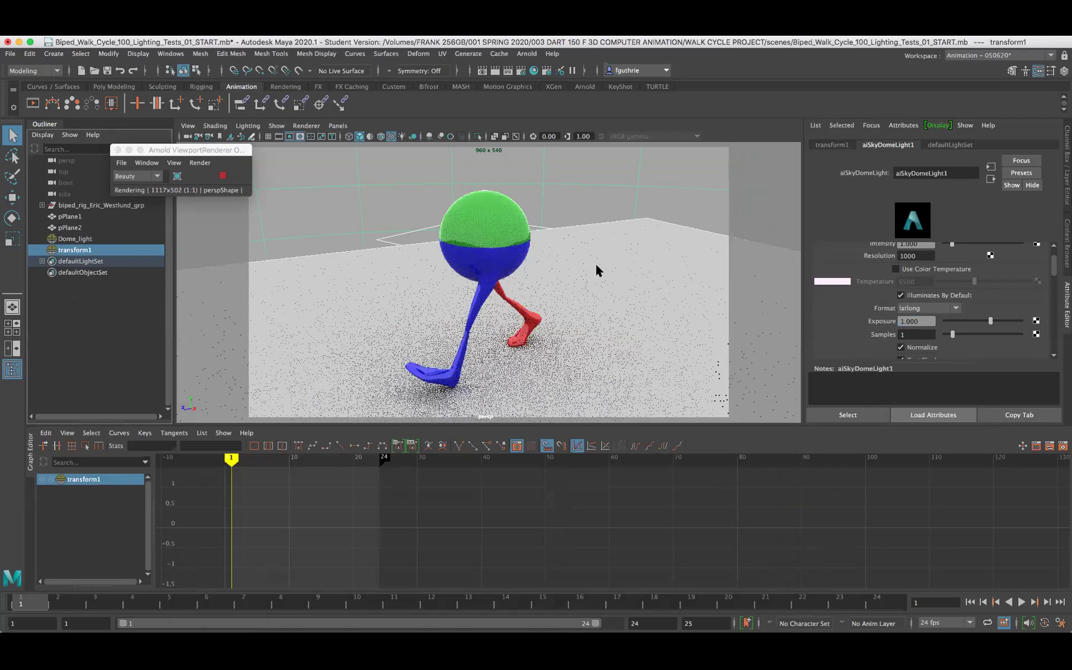
{"action": "mouse_move", "coordinate": [605, 272]}
{"action": "left_mouse_down", "text": "alt"}
{"action": "mouse_move", "coordinate": [596, 239]}
{"action": "mouse_move", "coordinate": [594, 257]}
{"action": "left_mouse_up", "text": "alt"}
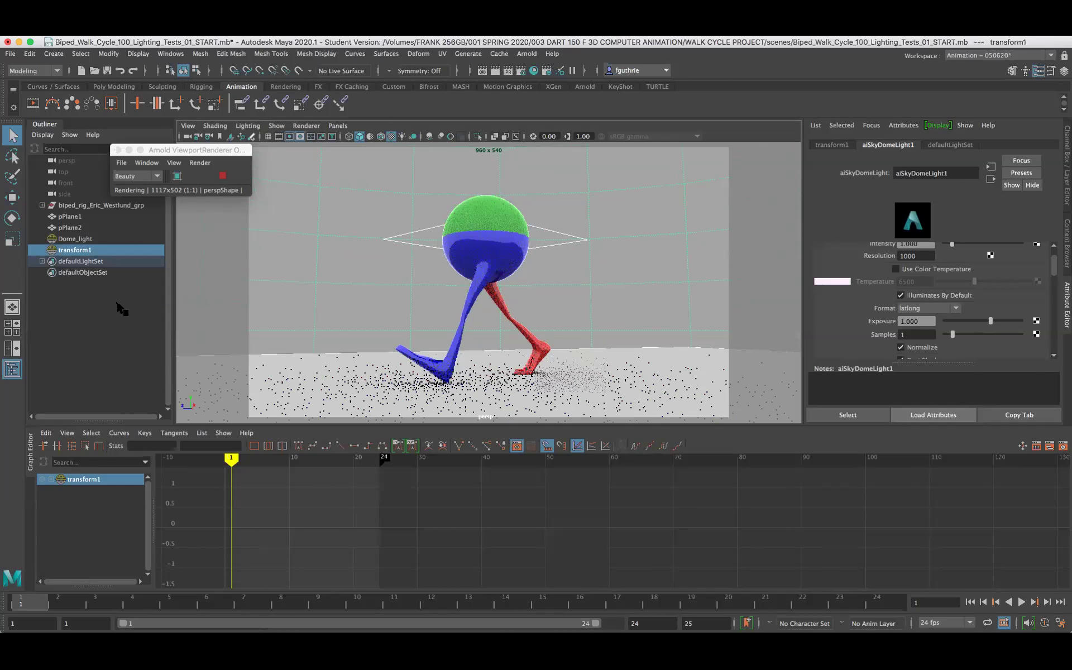
{"action": "left_click", "coordinate": [121, 305]}
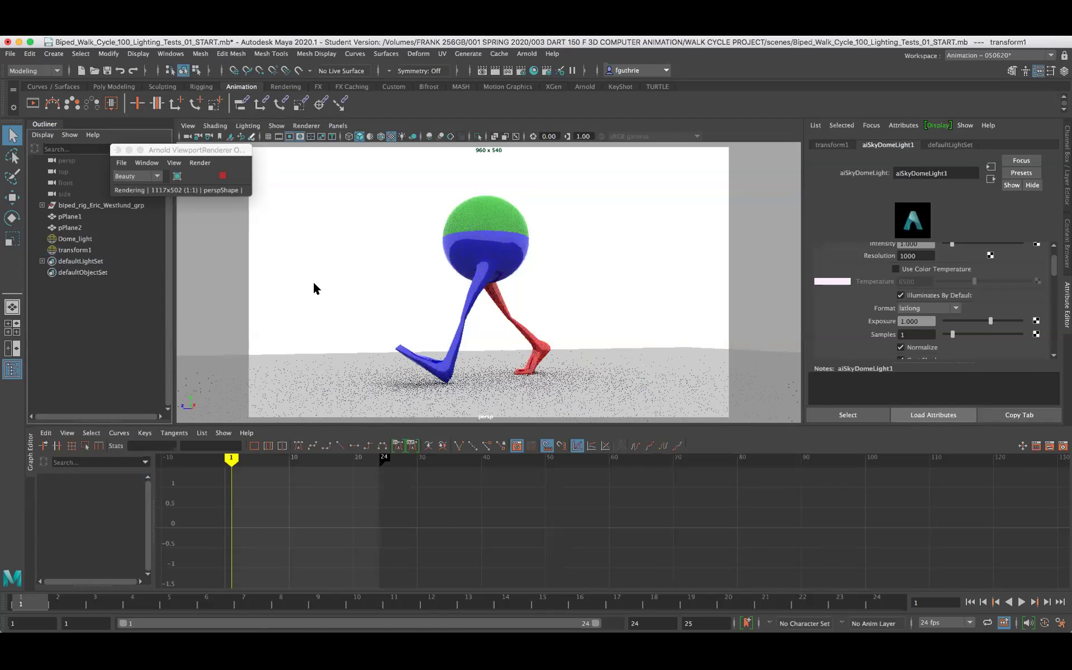
Add an Arnold Physical Sky to the scene alongside the plain sky dome light
{"action": "left_click", "coordinate": [525, 53]}
{"action": "mouse_move", "coordinate": [539, 109]}
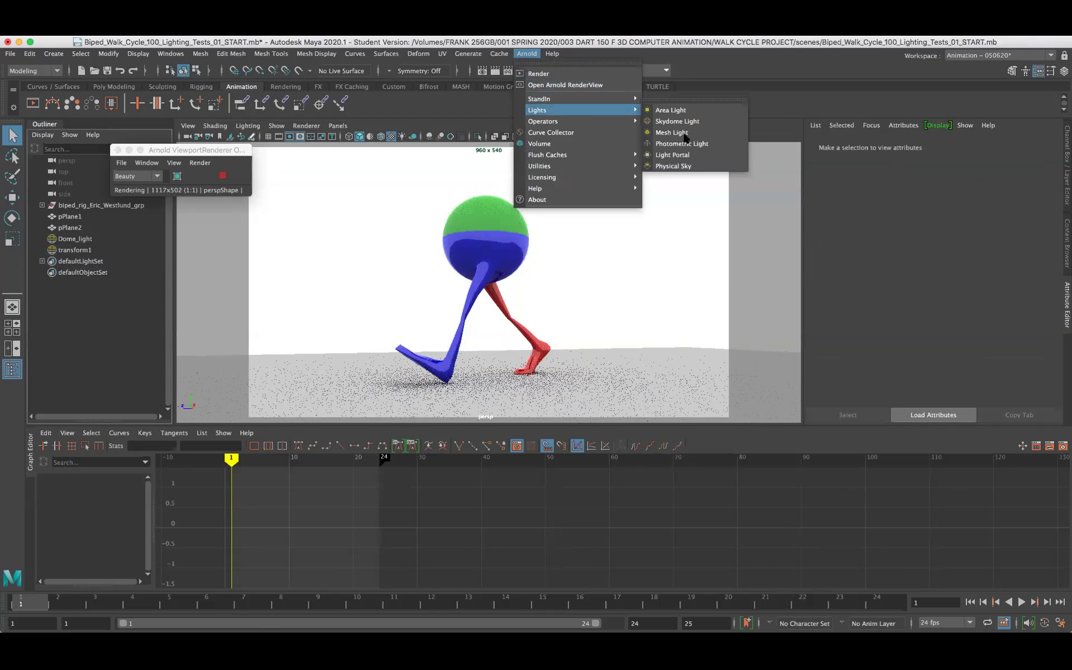
{"action": "left_click", "coordinate": [691, 168]}
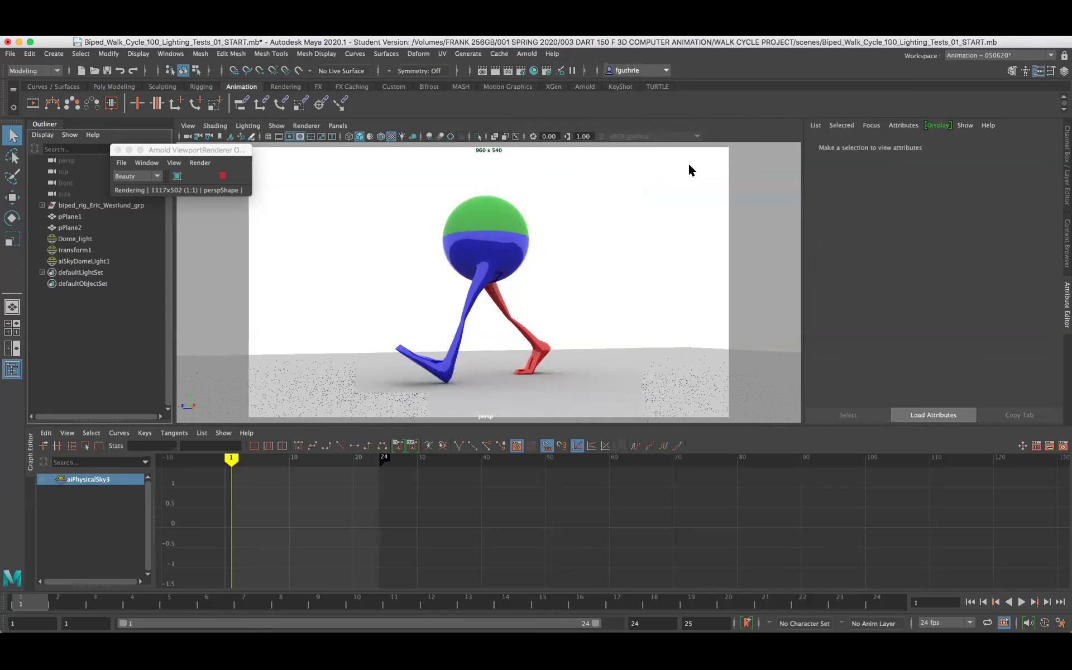
Delete the plain sky dome light transform1 from the scene and clear the selection
{"action": "left_click", "coordinate": [67, 250]}
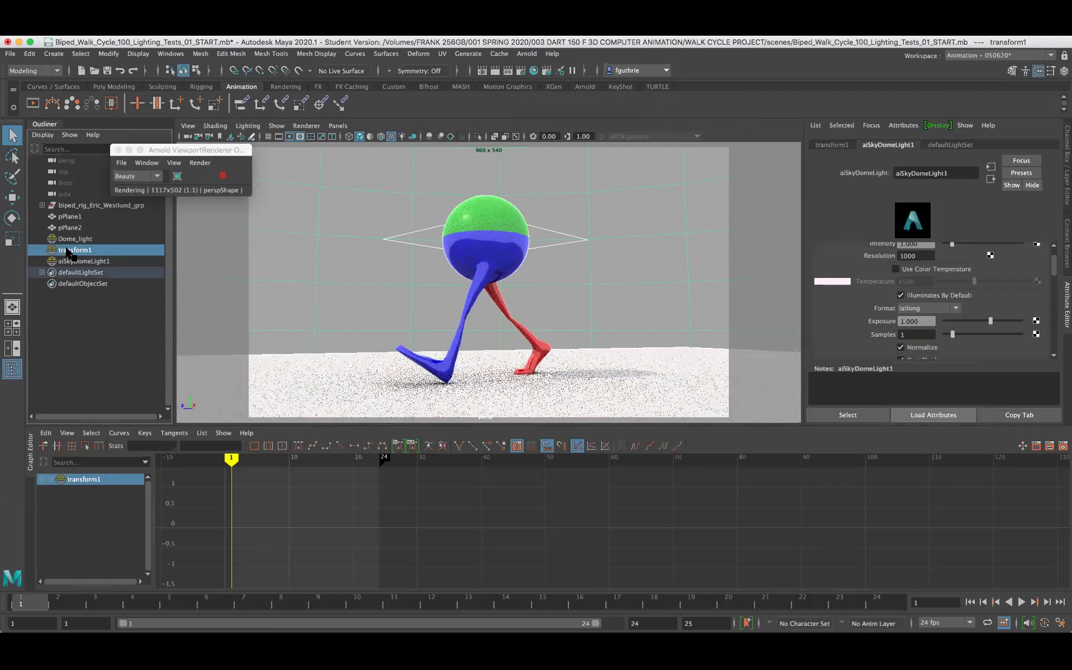
{"action": "key", "text": "Delete"}
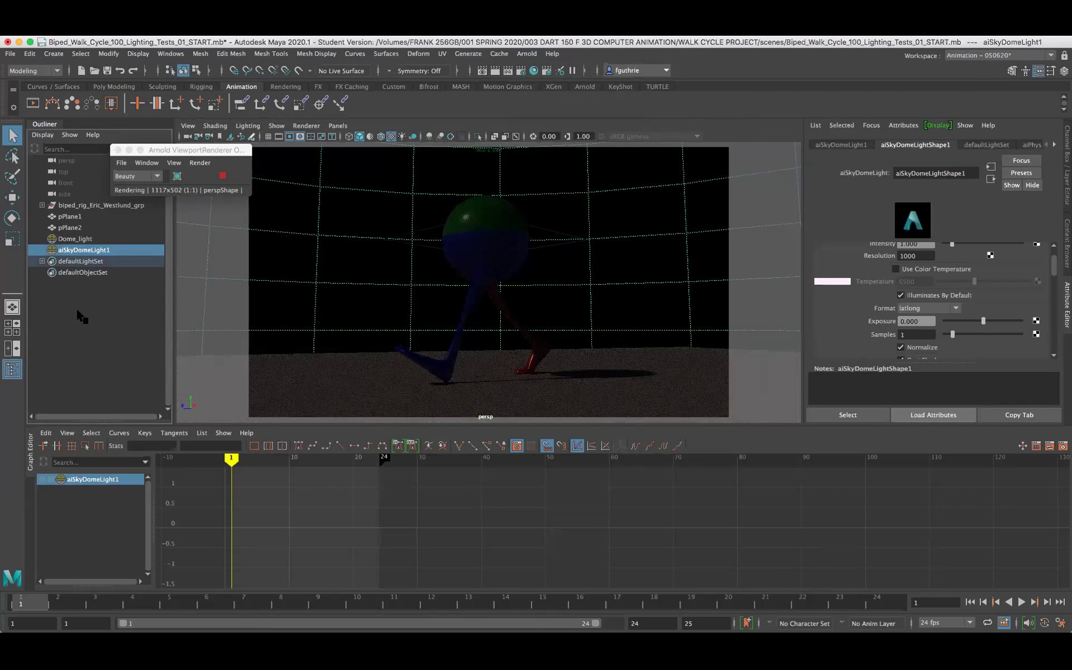
{"action": "left_click", "coordinate": [79, 311]}
{"action": "left_click", "coordinate": [487, 205]}
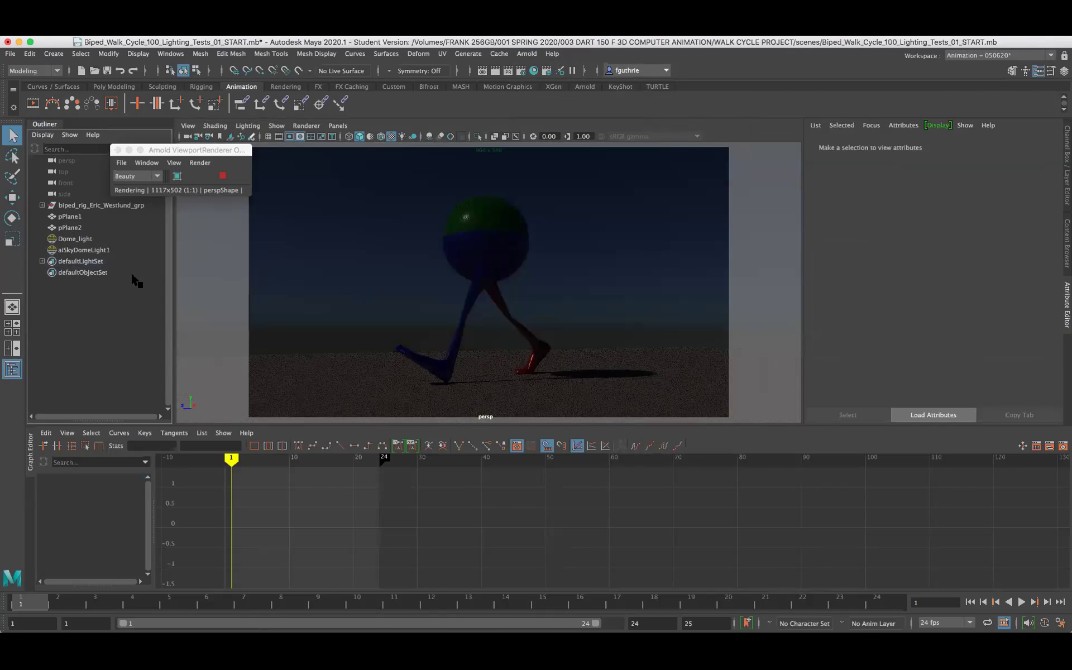
Try exposures of 2 and 3 on aiSkyDomeLight1, settle on 2.5, and deselect the light
{"action": "left_click", "coordinate": [100, 251]}
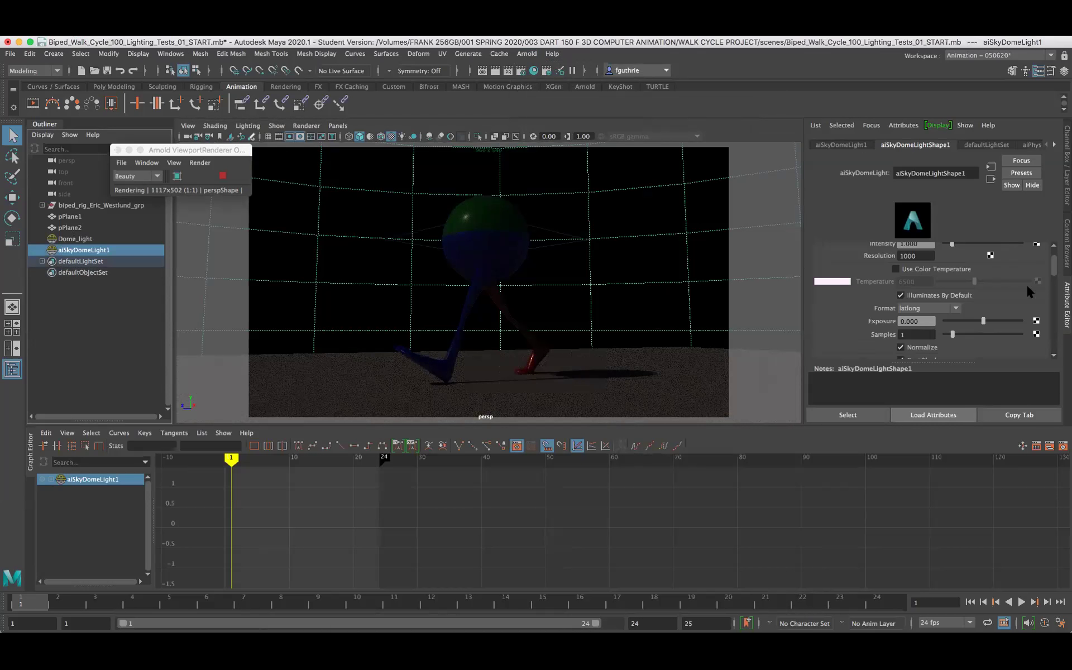
{"action": "left_click_drag", "start_coordinate": [928, 321], "coordinate": [887, 321]}
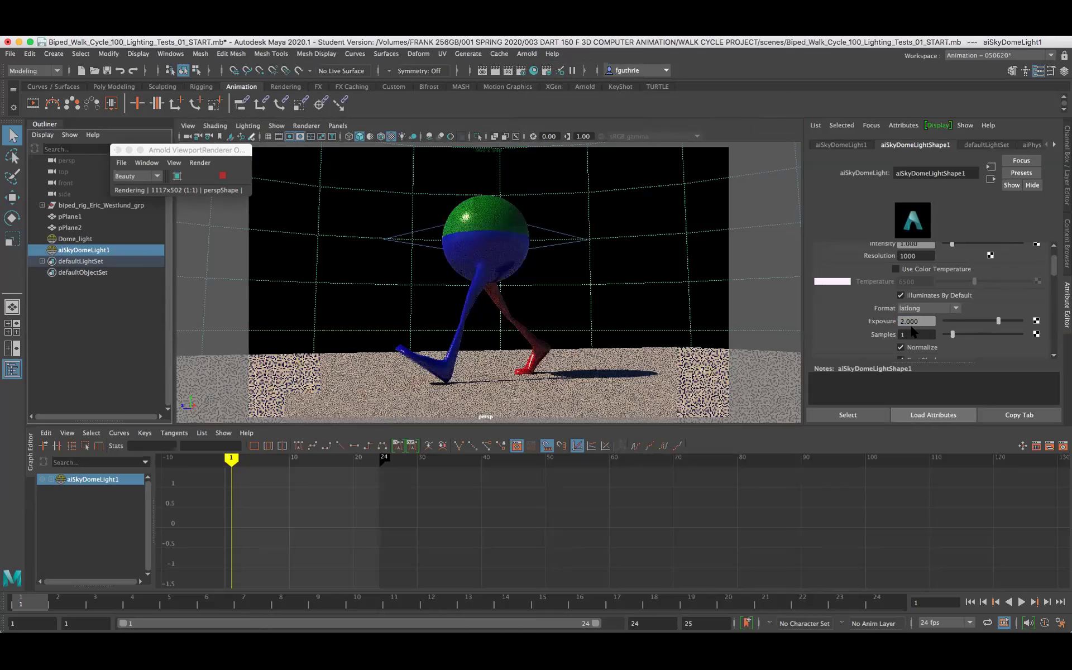
{"action": "left_click_drag", "start_coordinate": [923, 321], "coordinate": [881, 323]}
{"action": "type", "text": "3"}
{"action": "key", "text": "Return"}
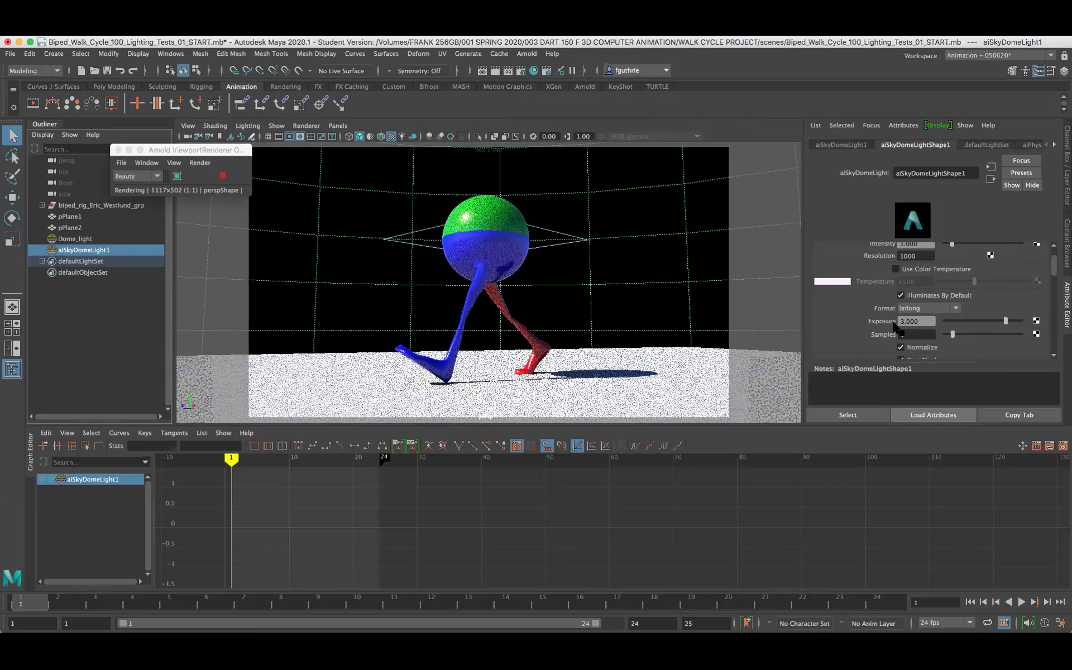
{"action": "left_click_drag", "start_coordinate": [924, 320], "coordinate": [882, 322]}
{"action": "type", "text": "2."}
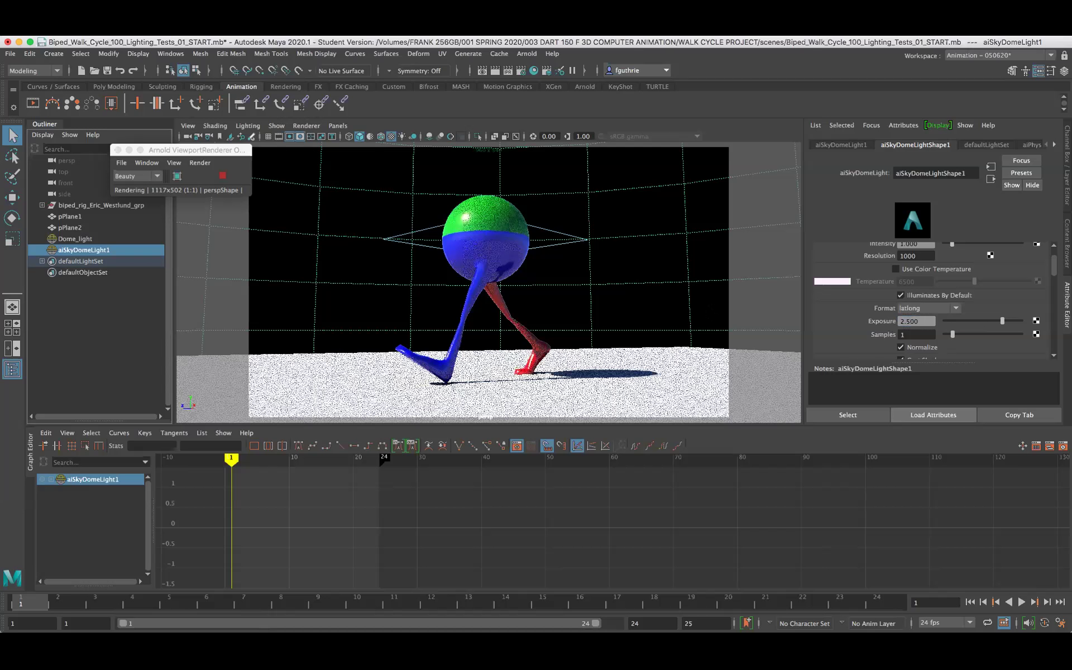
{"action": "left_click", "coordinate": [109, 297]}
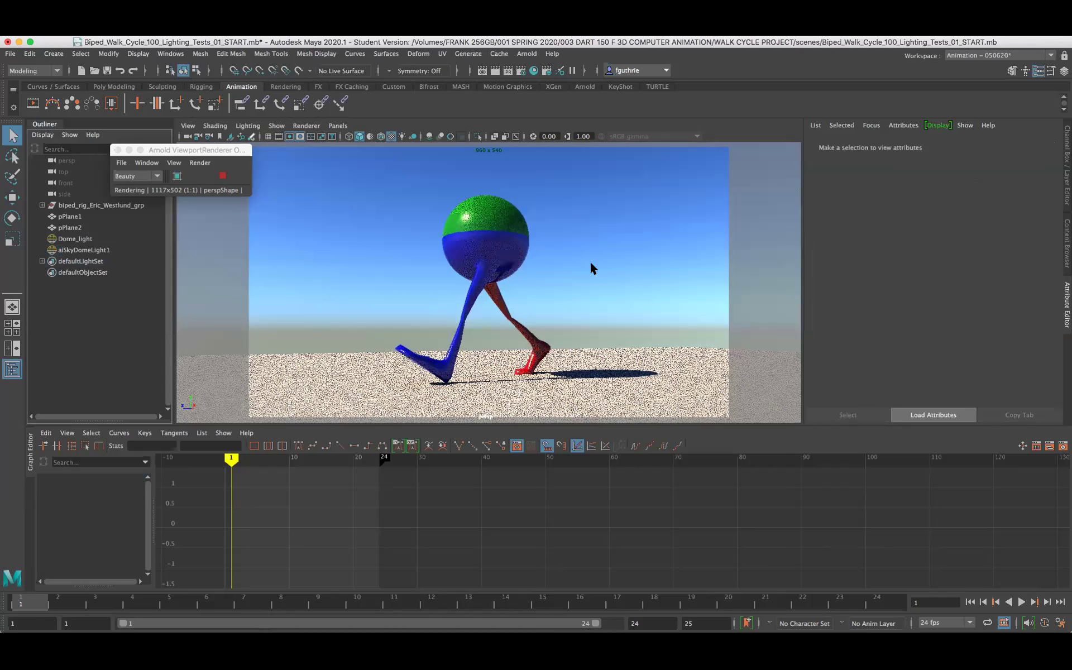
Rename aiSkyDomeLight1 to physical_sky in the Outliner
{"action": "mouse_move", "coordinate": [620, 258]}
{"action": "left_mouse_down", "text": "alt"}
{"action": "mouse_move", "coordinate": [629, 263]}
{"action": "mouse_move", "coordinate": [653, 236]}
{"action": "mouse_move", "coordinate": [621, 254]}
{"action": "left_mouse_up", "text": "alt"}
{"action": "left_click", "coordinate": [83, 250]}
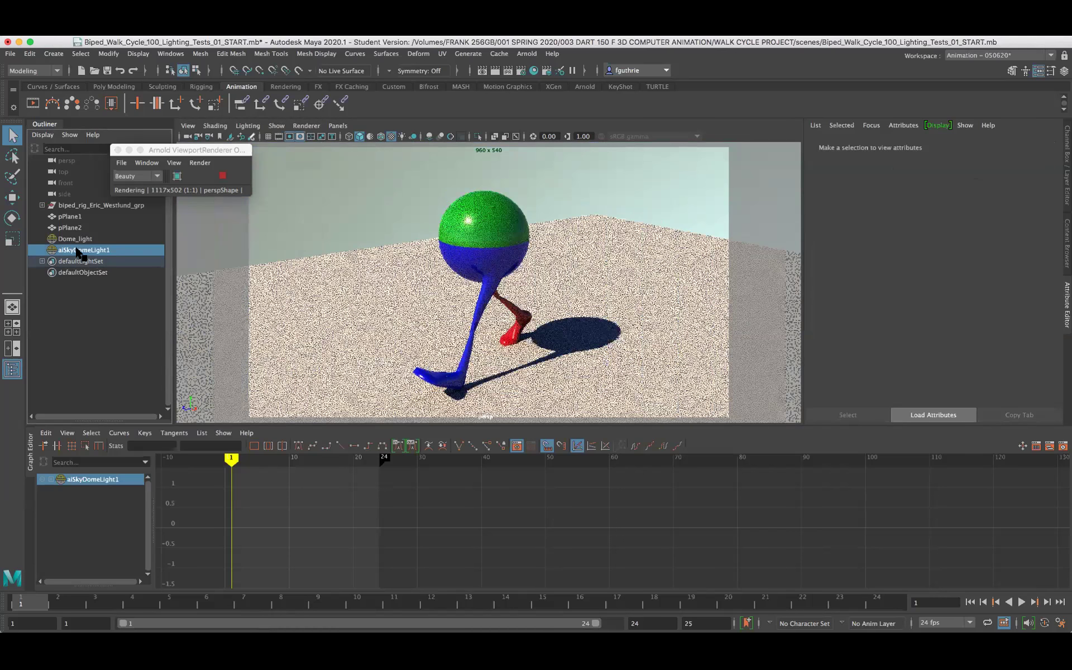
{"action": "double_click", "coordinate": [111, 251]}
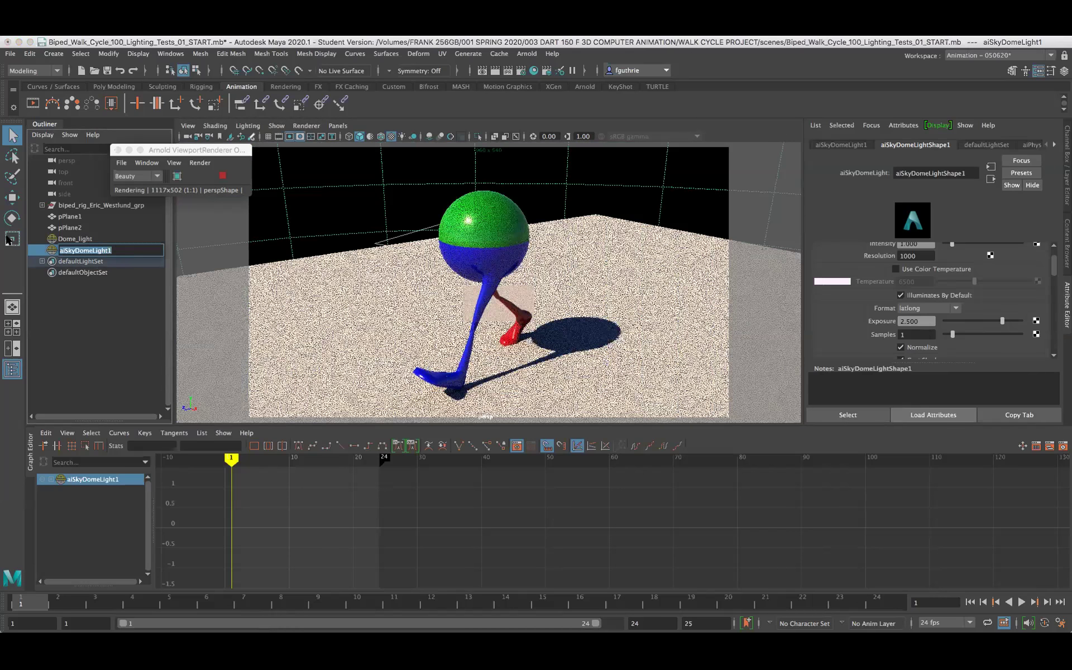
{"action": "type", "text": "physi"}
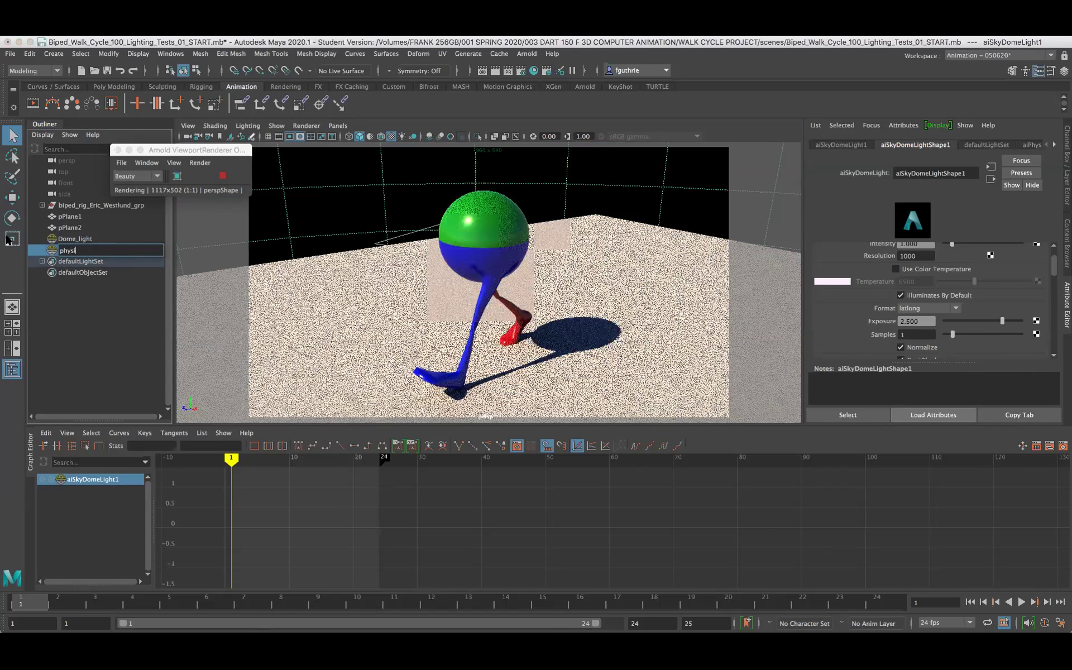
{"action": "type", "text": "cal_sky"}
{"action": "key", "text": "Return"}
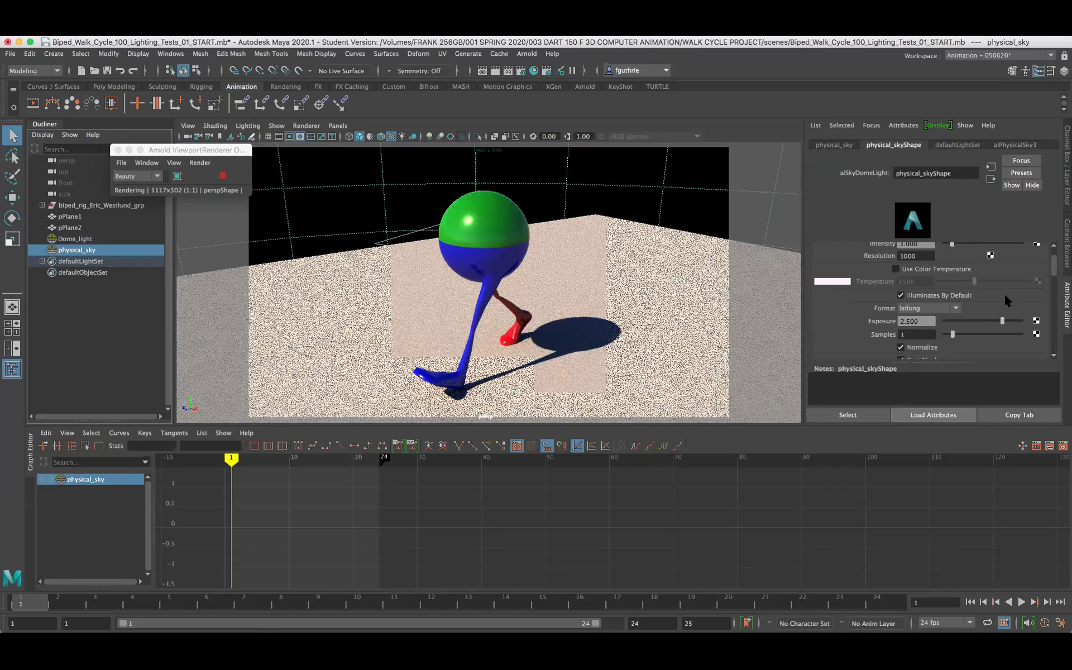
Add the physical_sky light to the PHYSICAL_SKY display layer
{"action": "left_click", "coordinate": [1065, 201]}
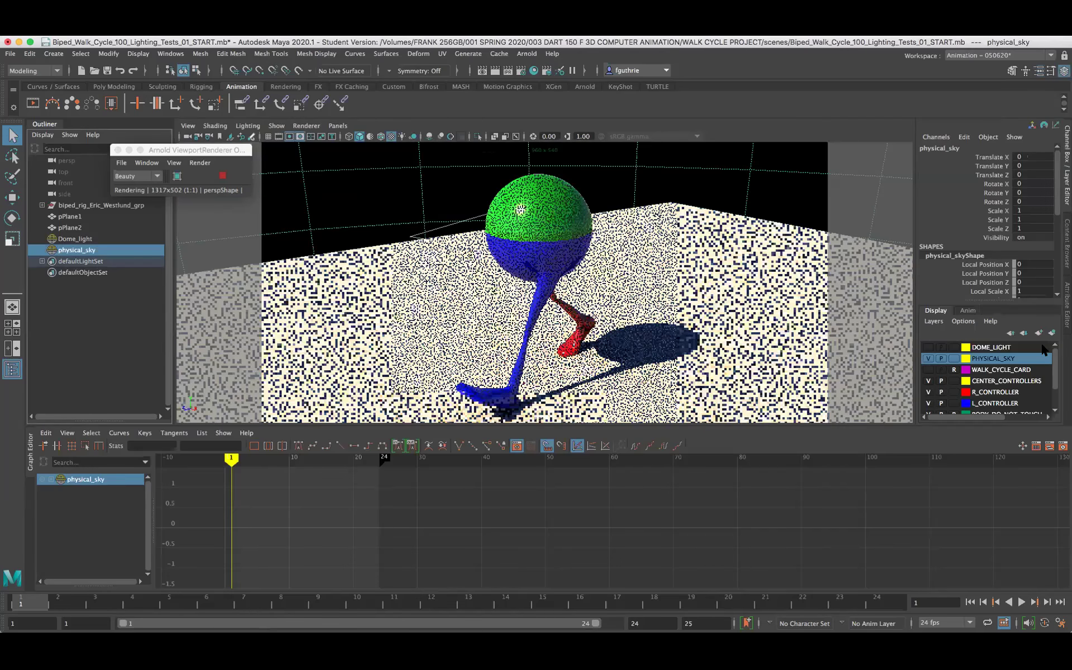
{"action": "right_click", "coordinate": [998, 358]}
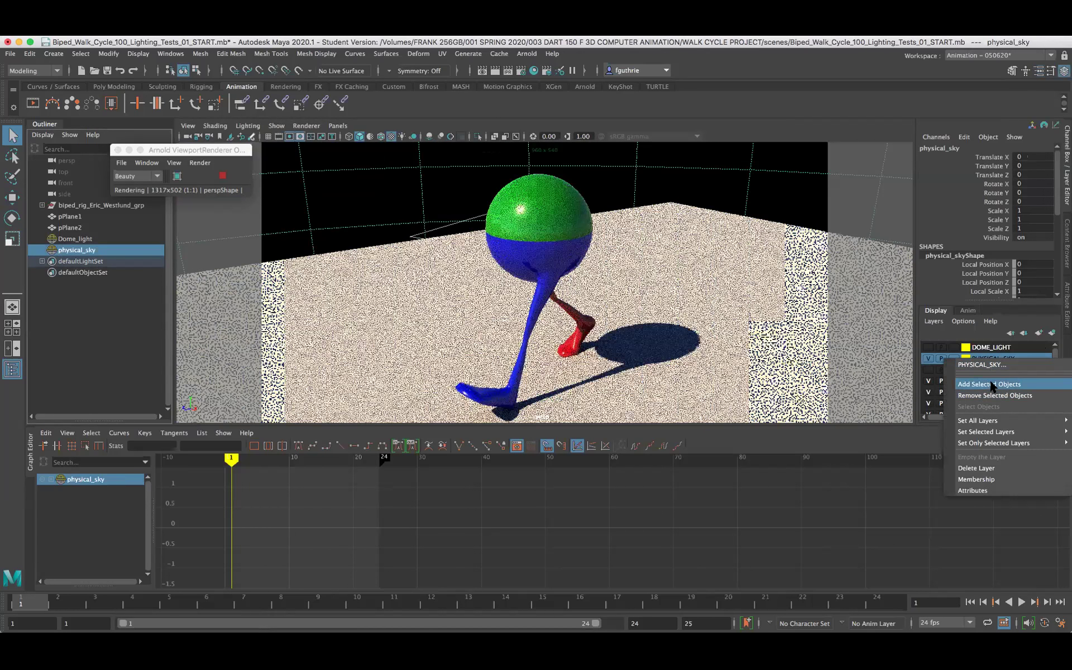
{"action": "left_click", "coordinate": [989, 383]}
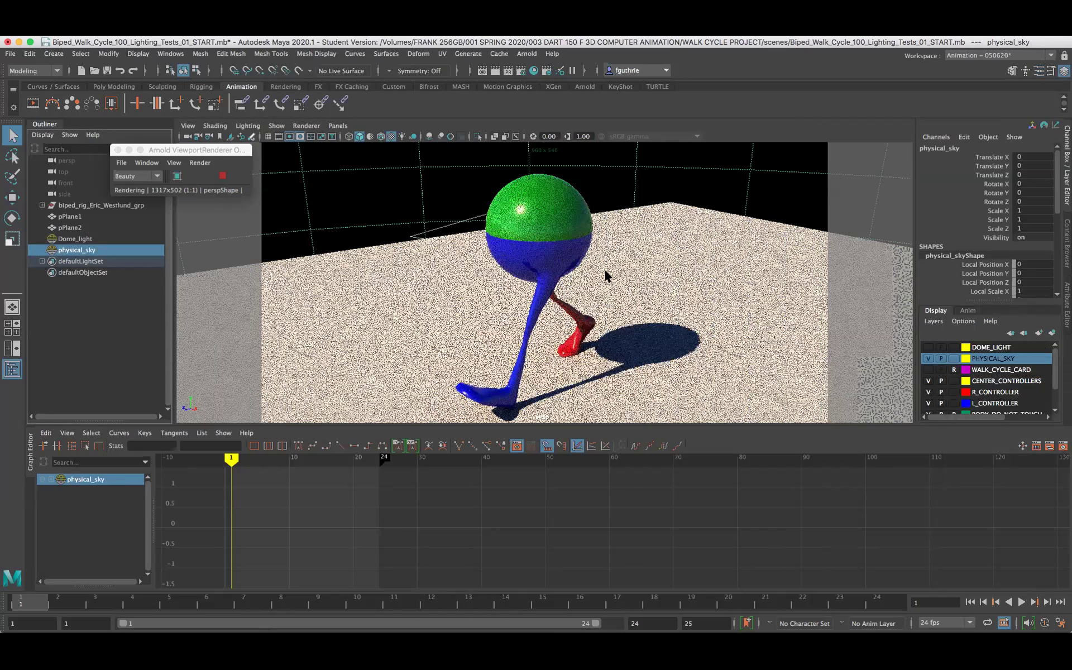
Try rotating the physical_sky light around its vertical axis to change the direction of the shadow
{"action": "left_click", "coordinate": [1067, 312]}
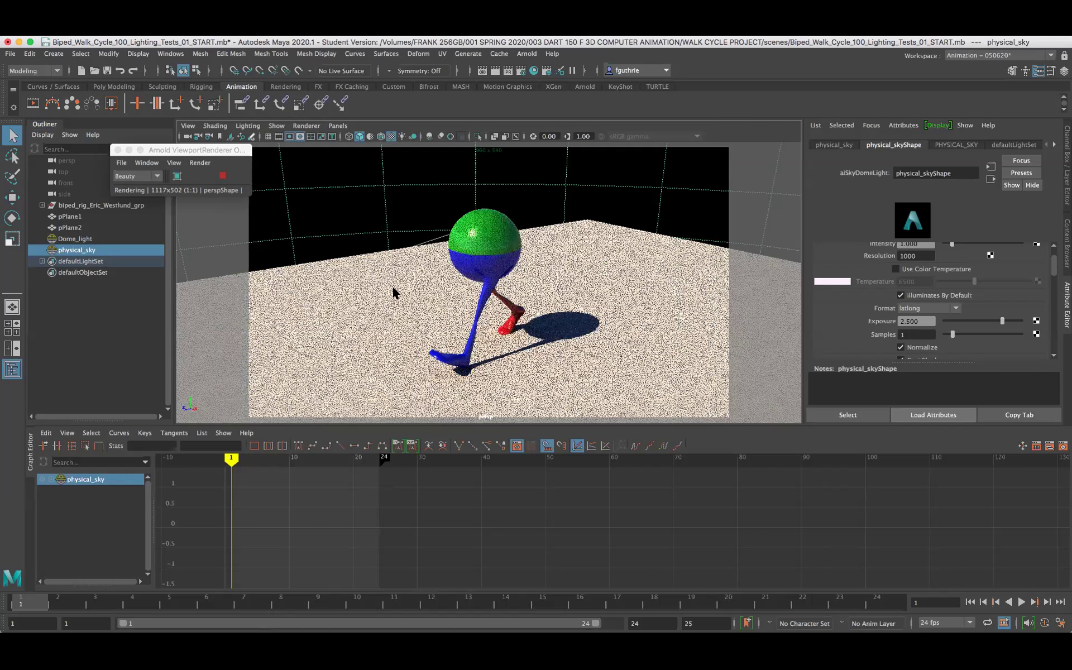
{"action": "key", "text": "e"}
{"action": "left_click_drag", "start_coordinate": [402, 387], "coordinate": [496, 402]}
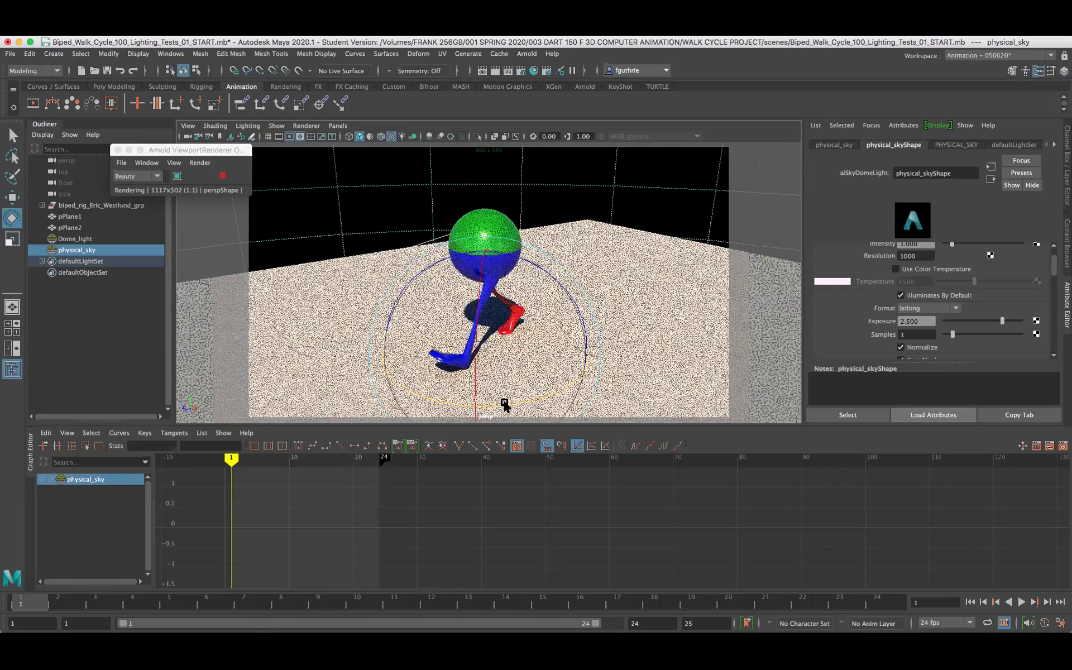
{"action": "left_click_drag", "start_coordinate": [521, 401], "coordinate": [518, 397]}
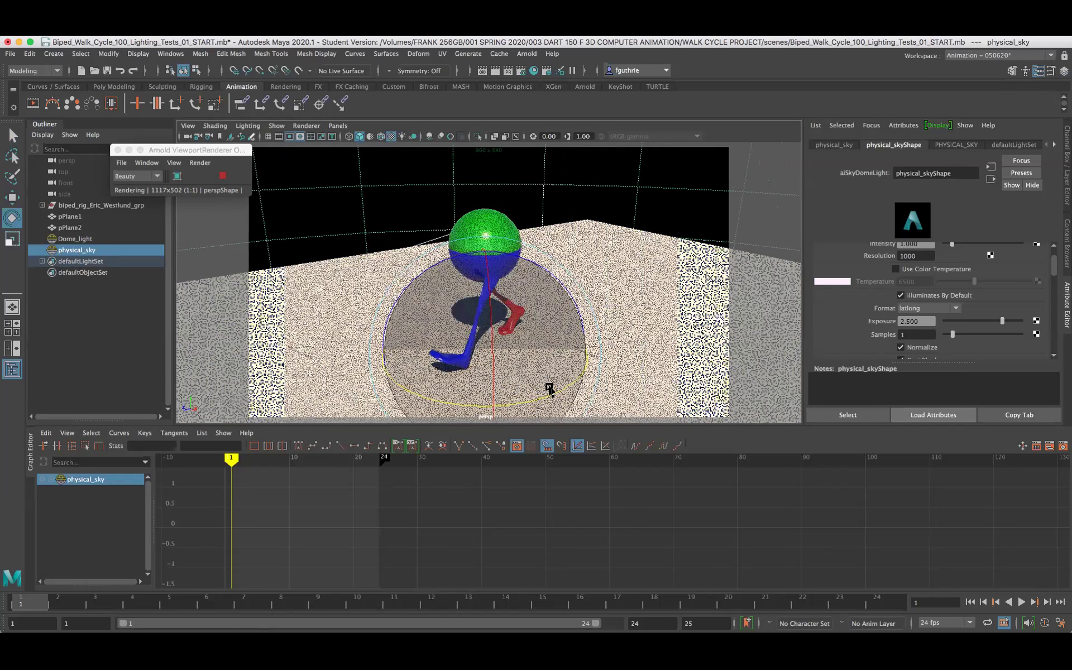
{"action": "left_click_drag", "start_coordinate": [474, 405], "coordinate": [1054, 179]}
Reset the physical_sky light's Rotate Y to 0 and return to the Select tool
{"action": "left_click", "coordinate": [1061, 178]}
{"action": "left_click", "coordinate": [1034, 194]}
{"action": "type", "text": "0"}
{"action": "key", "text": "Return"}
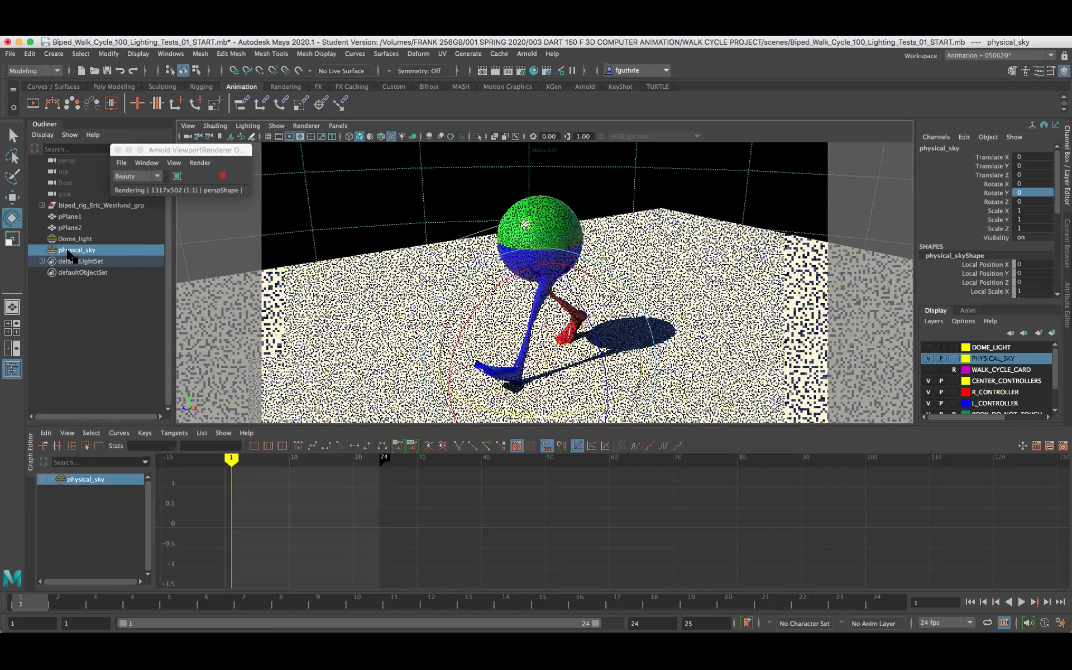
{"action": "key", "text": "q"}
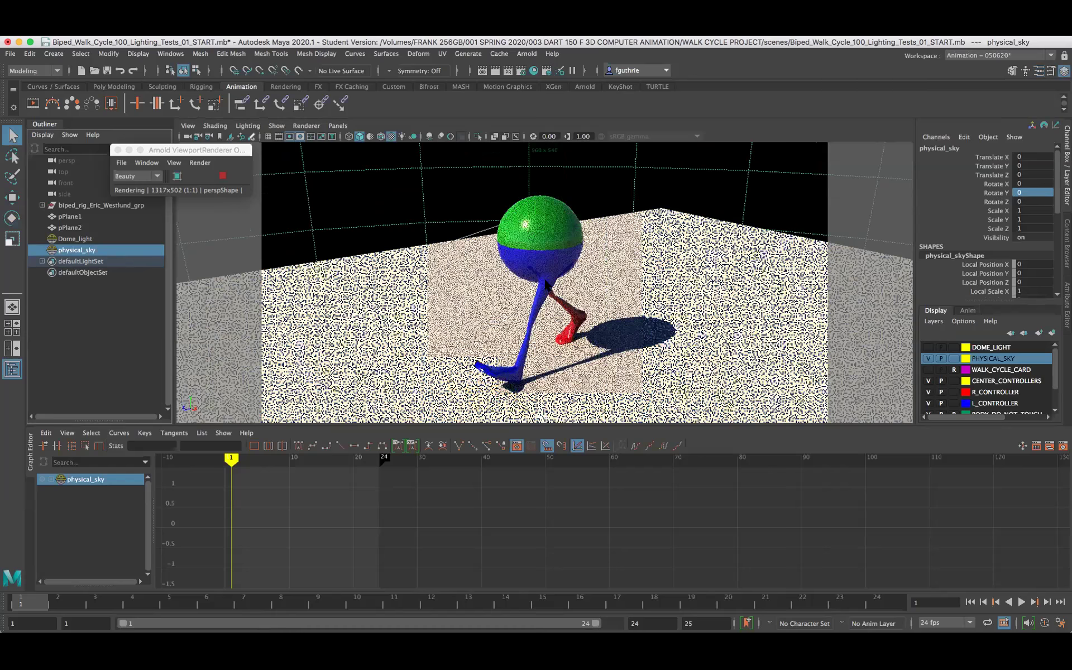
Lighten the physical_sky light's Shadow Color from black to a dark grey
{"action": "left_click", "coordinate": [1066, 302]}
{"action": "scroll", "coordinate": [1051, 266], "scroll_direction": "down", "scroll_amount": 3}
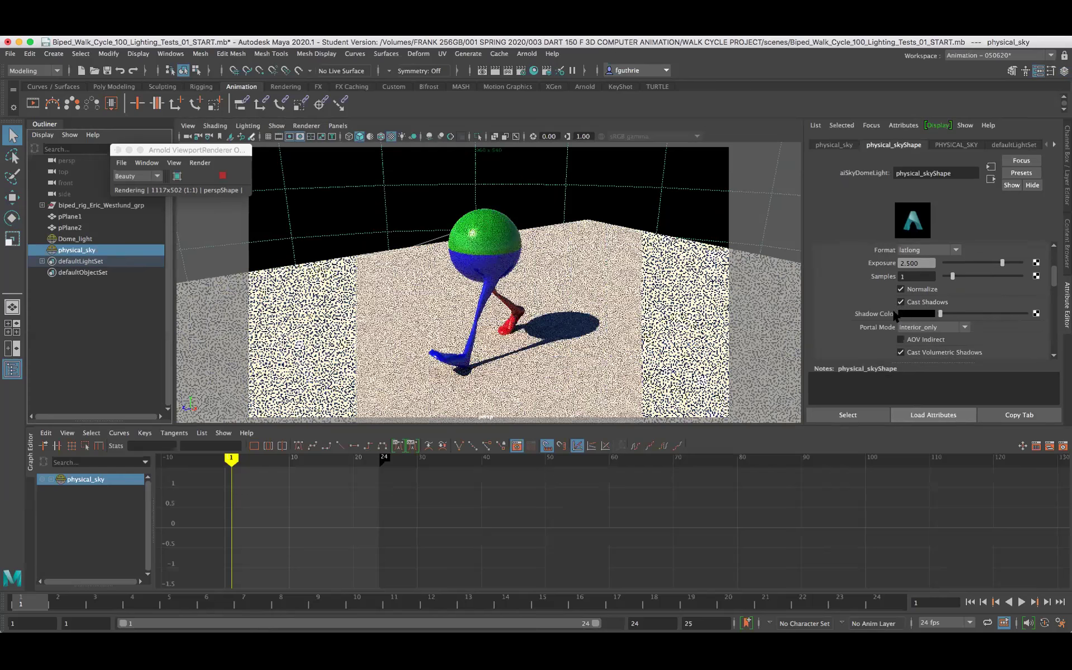
{"action": "left_click", "coordinate": [986, 314]}
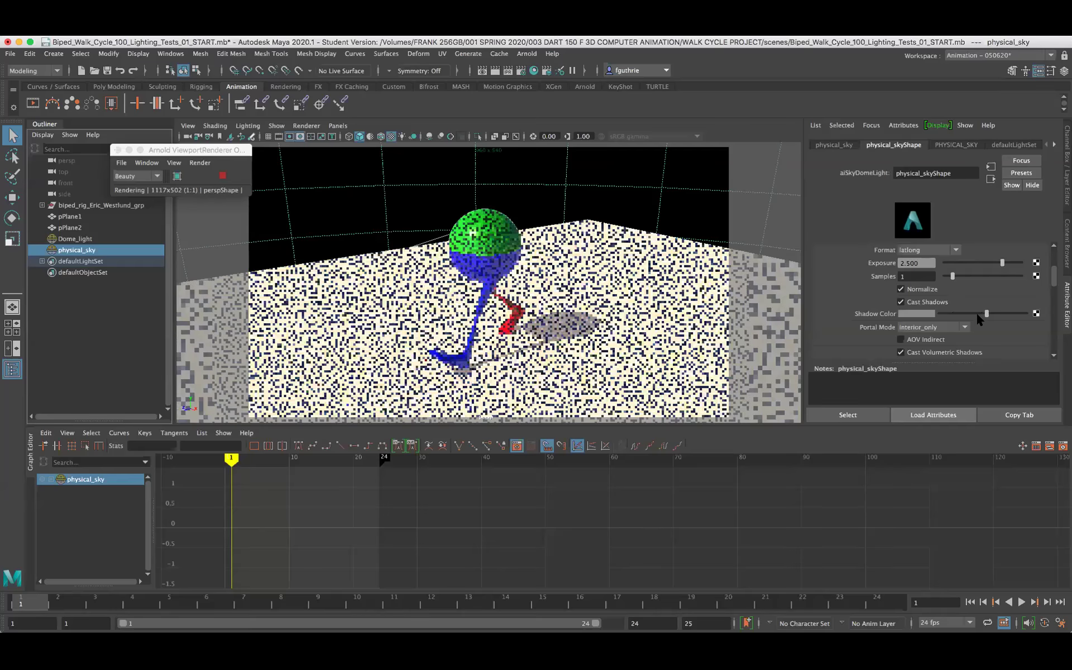
{"action": "left_click", "coordinate": [960, 314]}
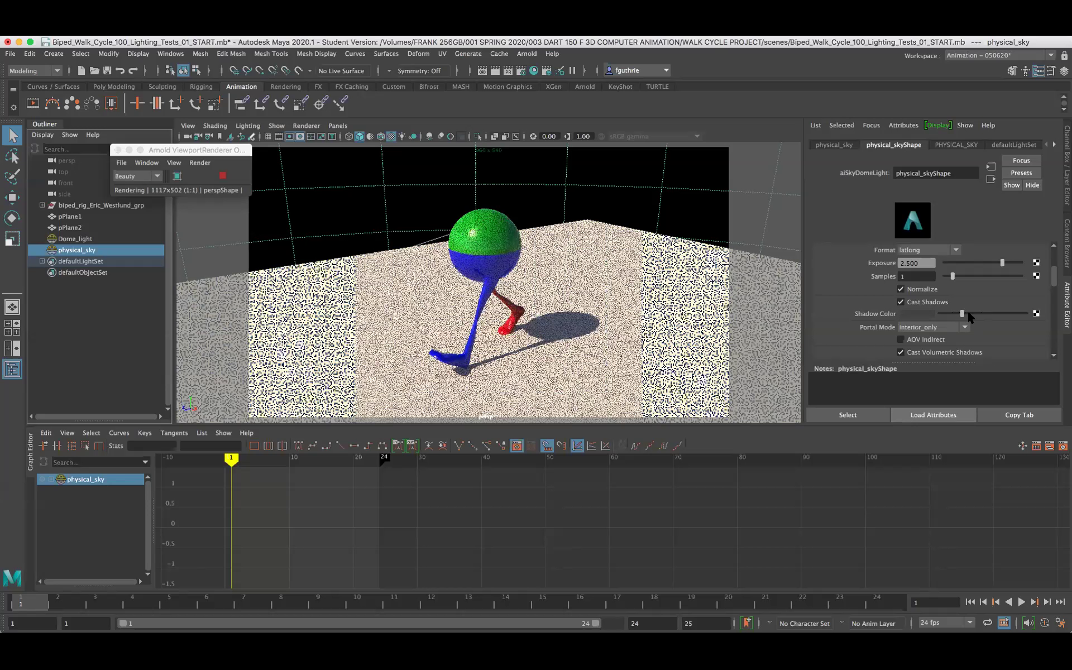
{"action": "left_click_drag", "start_coordinate": [1051, 270], "coordinate": [1050, 280]}
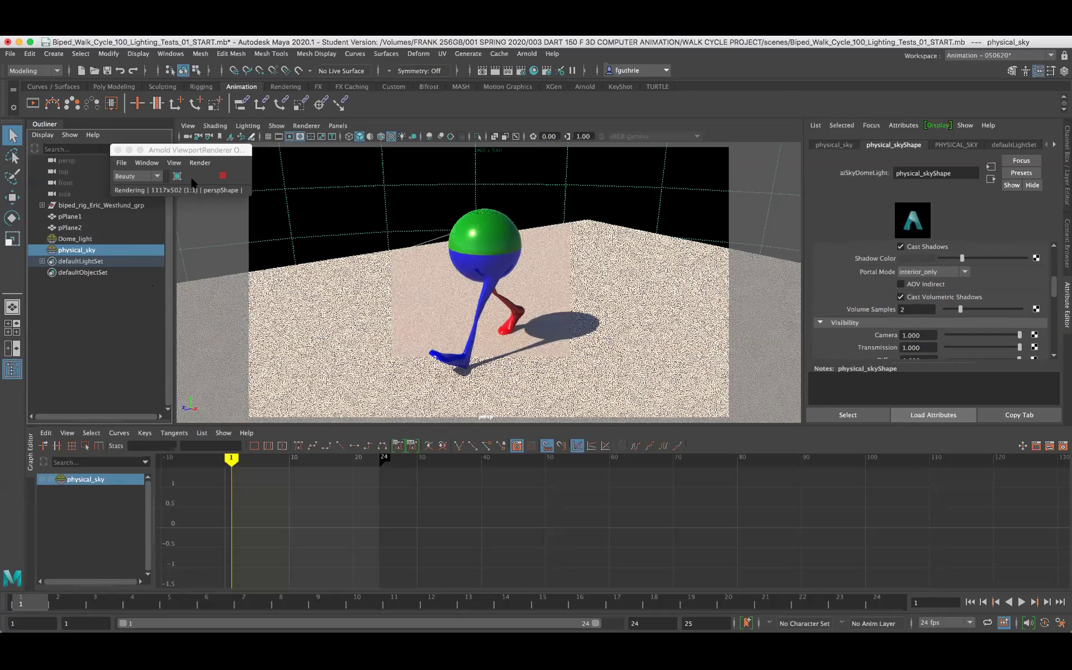
Stop the viewport render, hide the PHYSICAL_SKY layer, show the DOME_LIGHT layer, restart the Arnold render and clear the selection
{"action": "left_click", "coordinate": [223, 176]}
{"action": "left_click", "coordinate": [223, 177]}
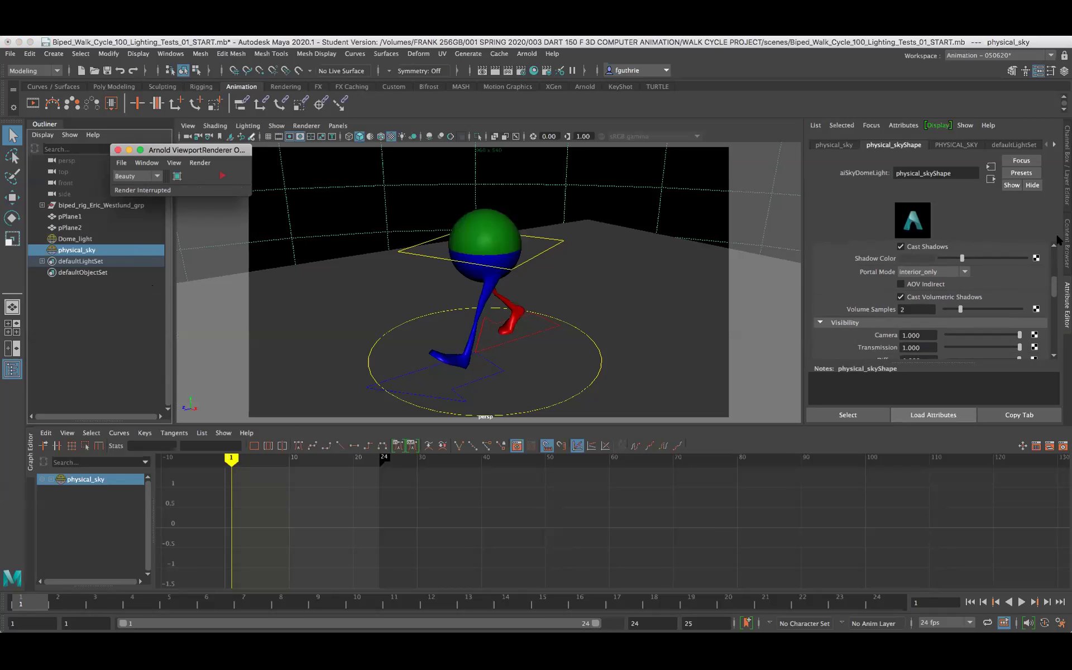
{"action": "left_click", "coordinate": [1066, 204]}
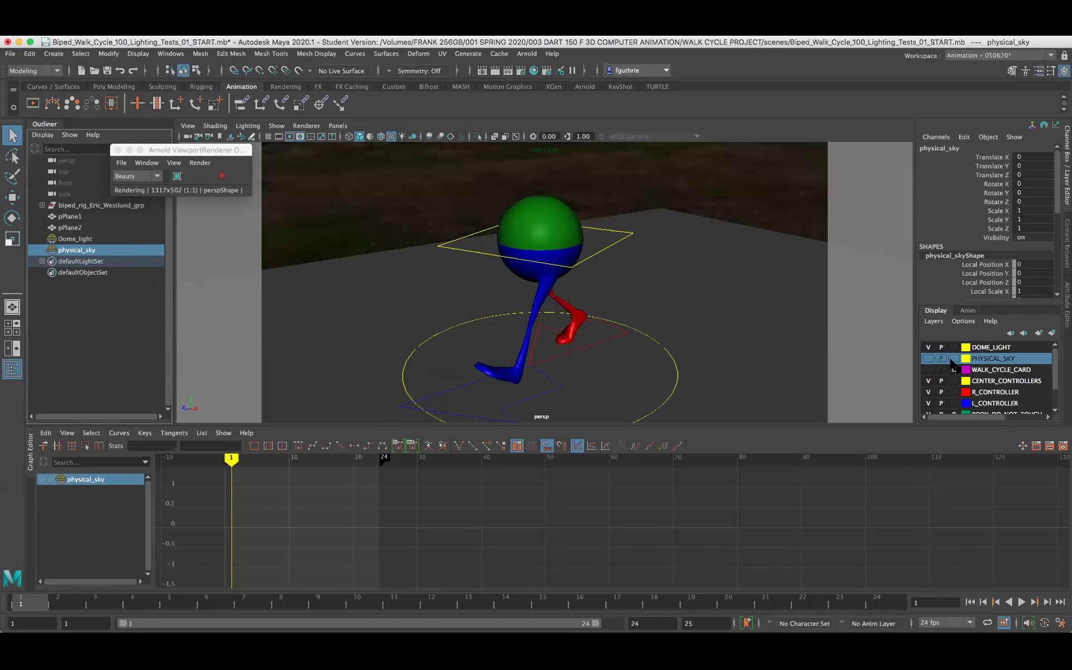
{"action": "left_click", "coordinate": [222, 174]}
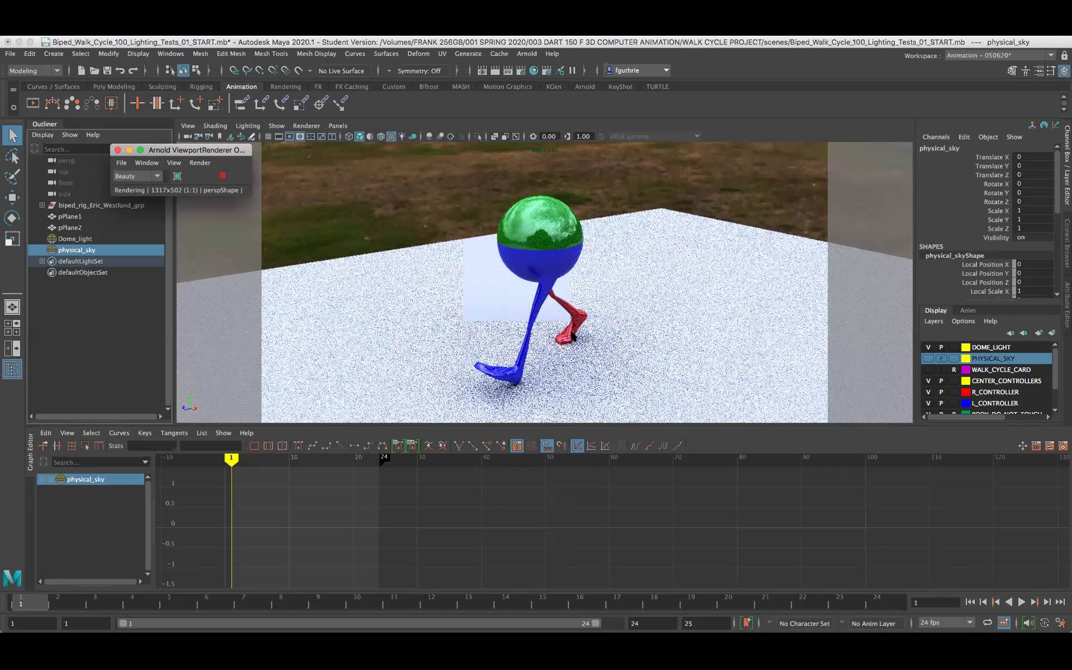
{"action": "left_click", "coordinate": [70, 302]}
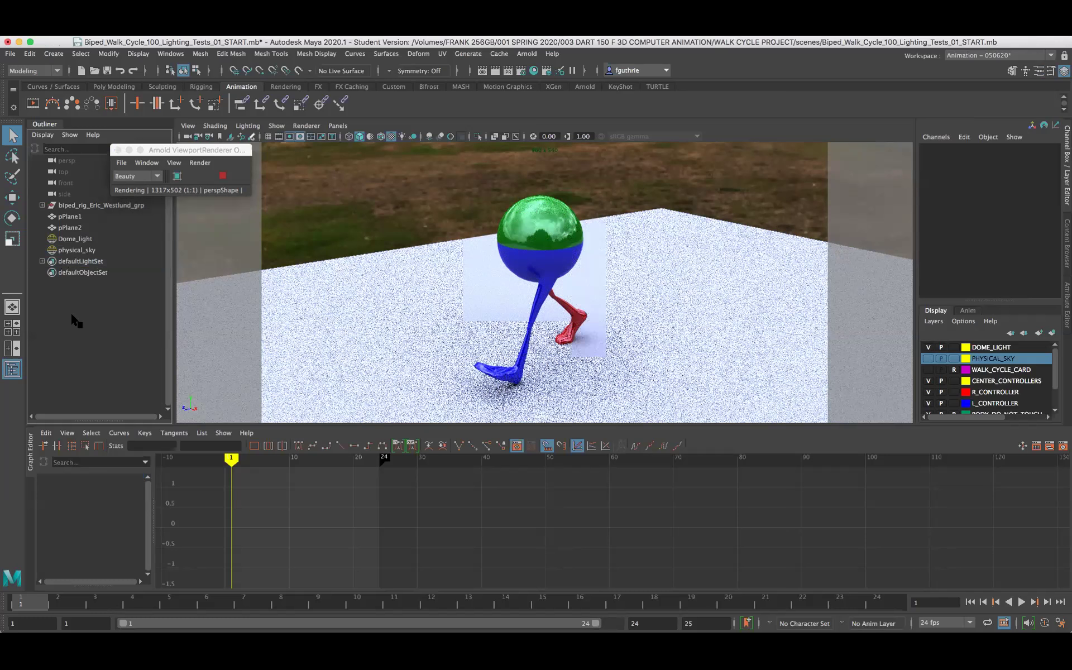